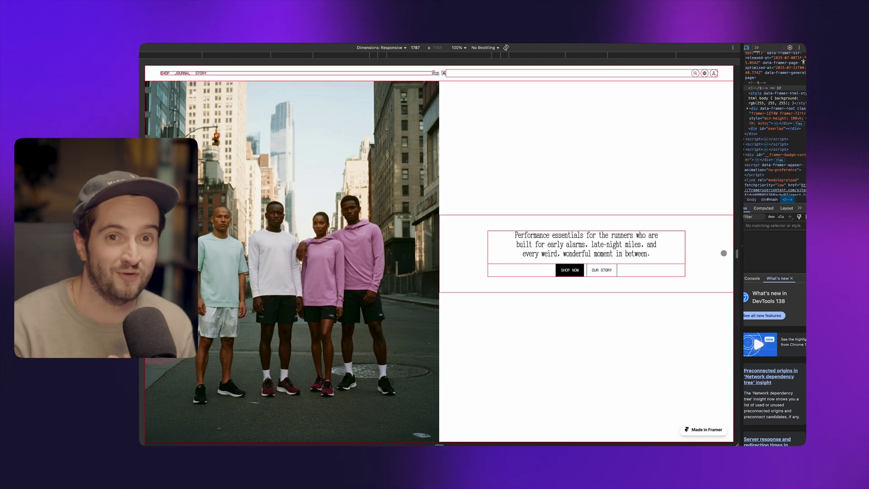
# Step: Narrow the live Run 94 page in responsive mode to about 1352 px to watch it reflow
pyautogui.moveTo(737, 254); pyautogui.dragTo(674, 294)
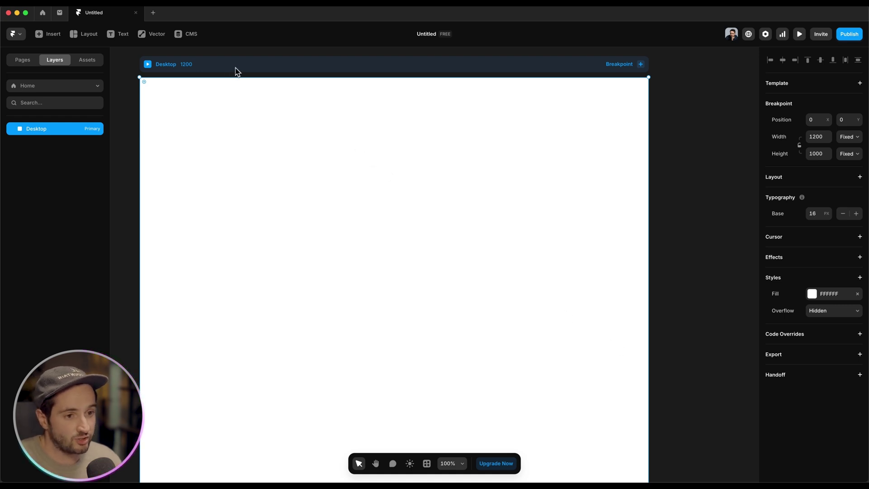
pyautogui.press('super+v')
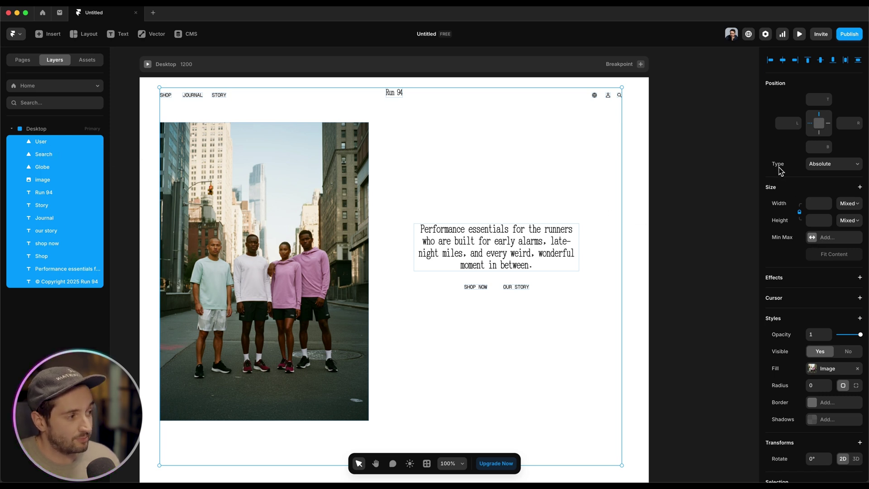
pyautogui.click(820, 170)
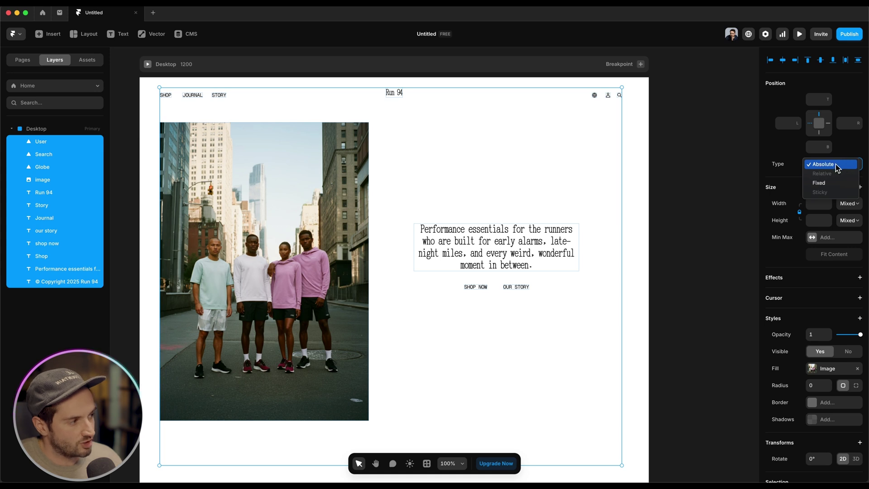
pyautogui.click(387, 157)
pyautogui.click(143, 157)
pyautogui.click(166, 174)
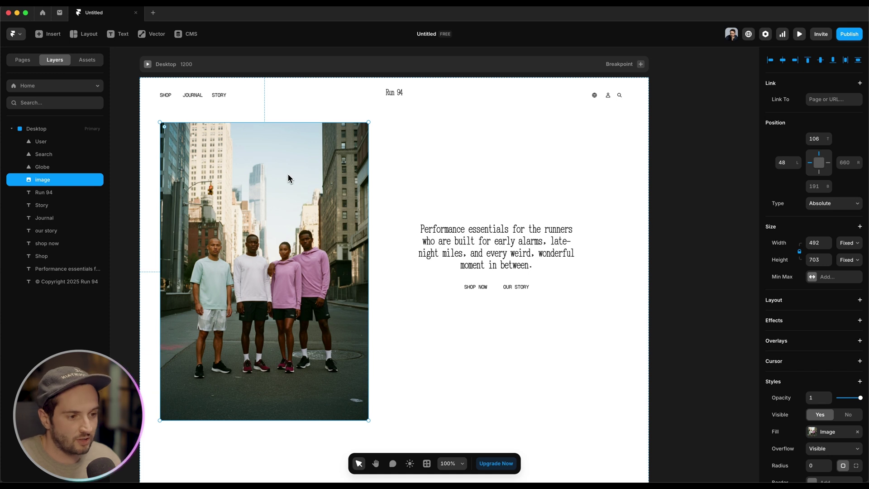
pyautogui.moveTo(210, 183); pyautogui.dragTo(464, 200)
pyautogui.moveTo(401, 96); pyautogui.dragTo(206, 340)
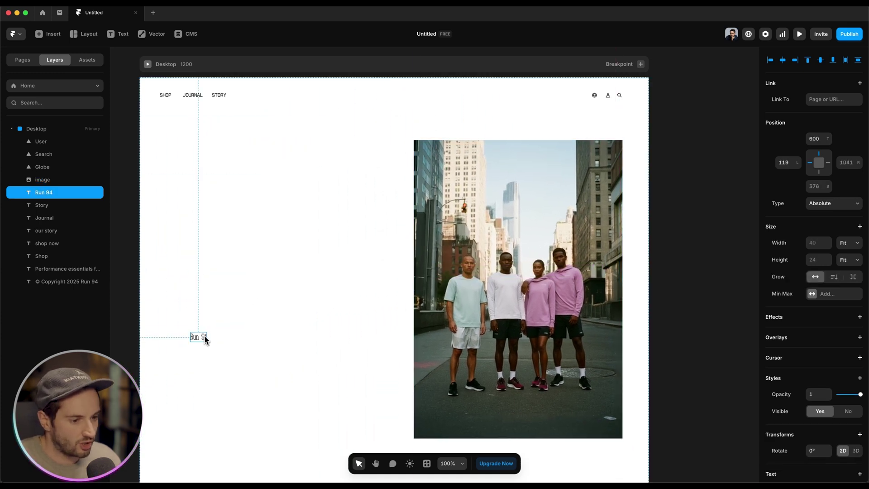
pyautogui.click(147, 68)
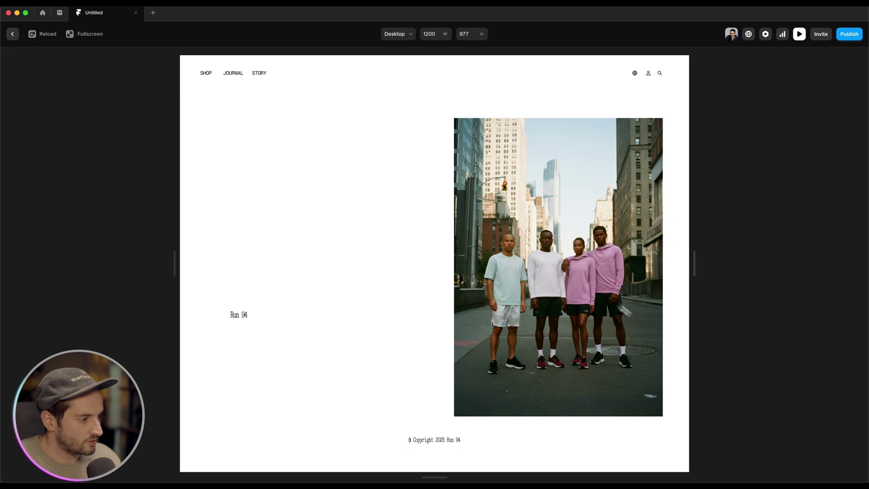
pyautogui.moveTo(700, 368); pyautogui.dragTo(603, 372)
pyautogui.press('Escape')
pyautogui.hotkey('ctrl', 'z')
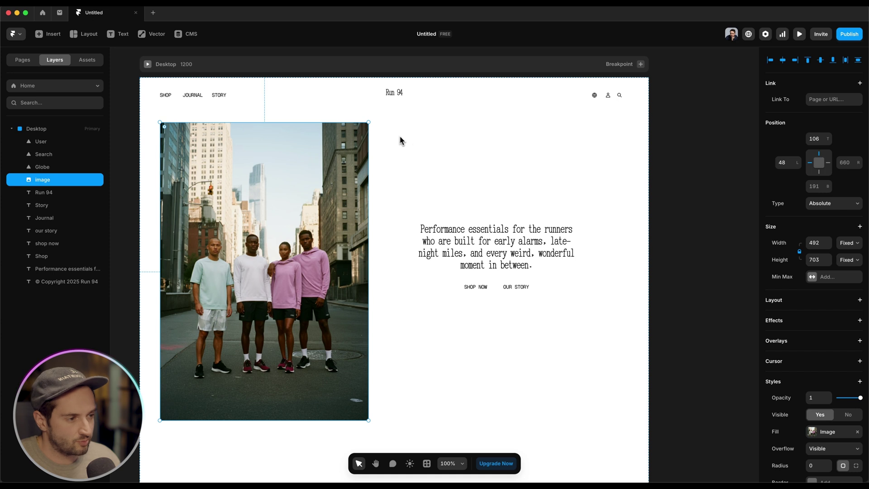
# Step: Set the hero photo's width to a relative 50% and align it to the frame's left edge
pyautogui.click(847, 247)
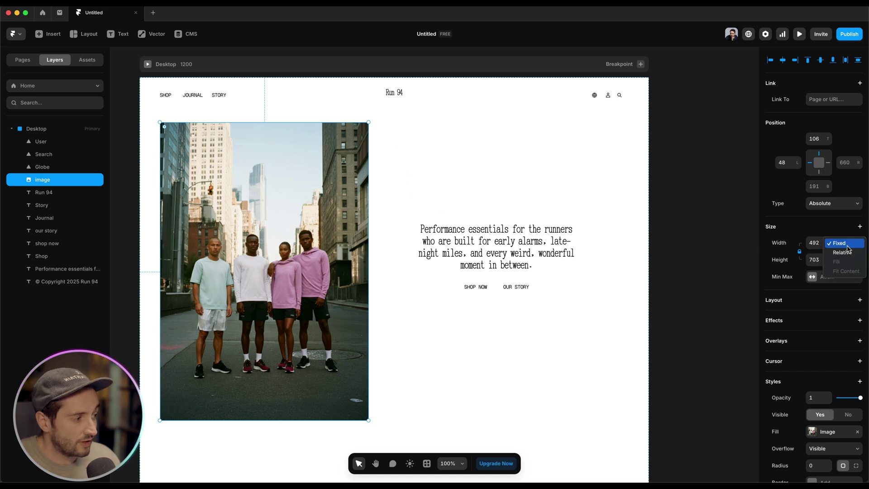
pyautogui.click(851, 252)
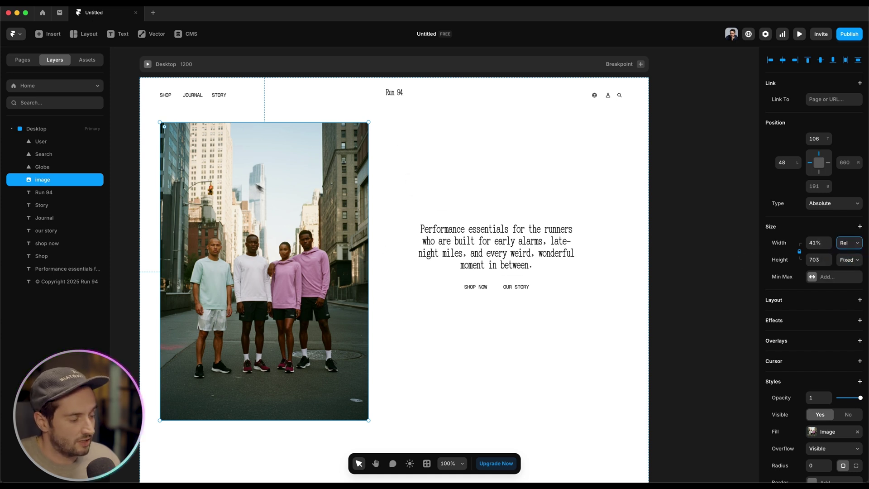
pyautogui.click(820, 246)
pyautogui.write('50')
pyautogui.press('Return')
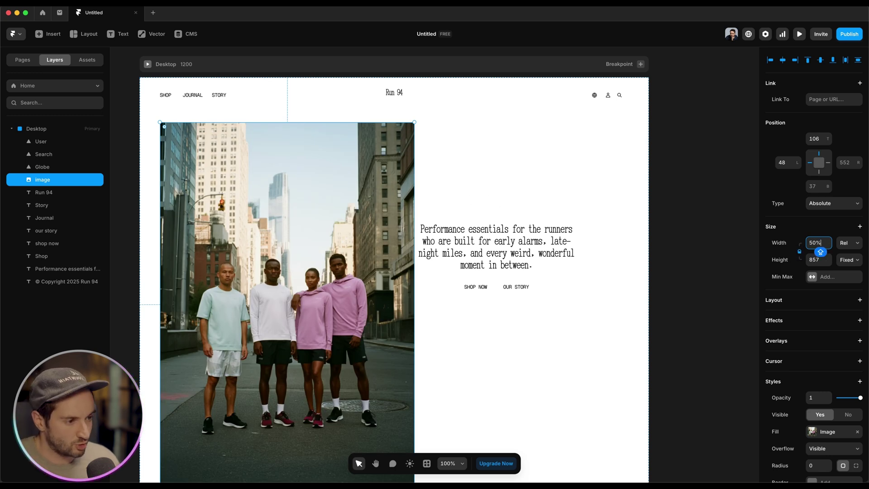
pyautogui.click(771, 60)
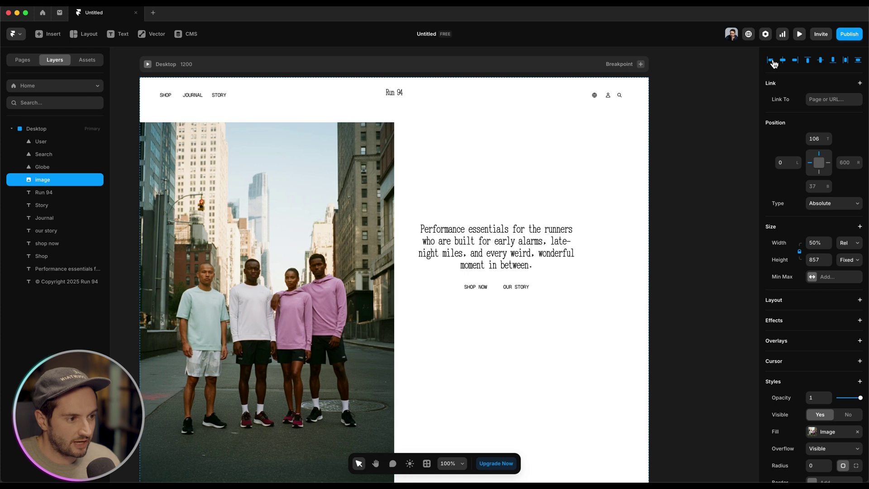
# Step: Preview the page and widen it to check that the photo scales
pyautogui.click(149, 64)
pyautogui.moveTo(692, 340); pyautogui.dragTo(742, 351)
pyautogui.press('Escape')
pyautogui.click(539, 264)
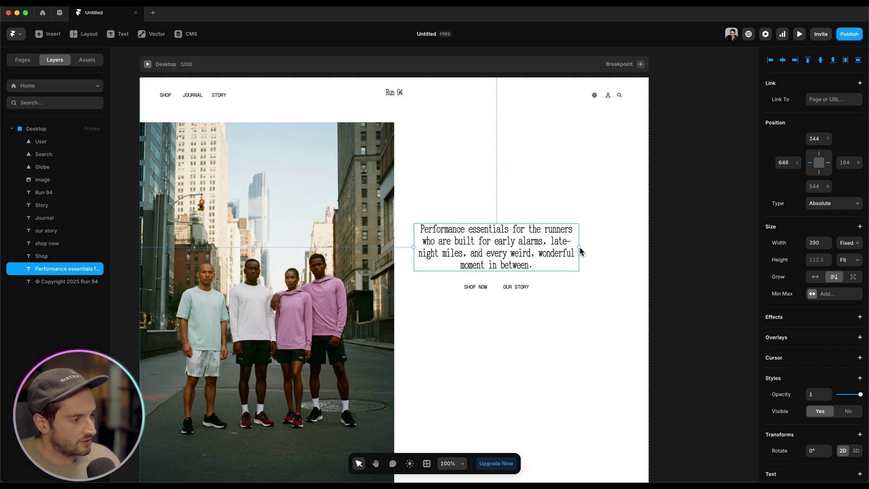
# Step: Widen the paragraph to three lines, then try and undo a fit-content width and a move
pyautogui.moveTo(580, 246); pyautogui.dragTo(602, 241)
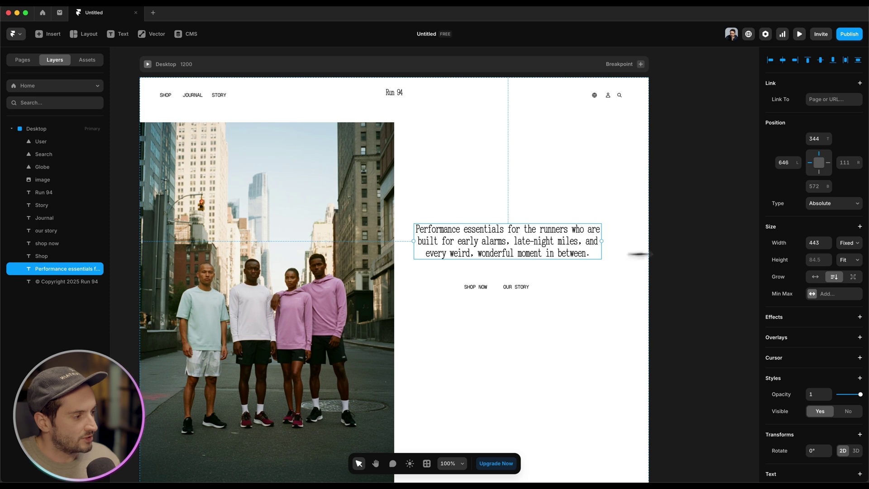
pyautogui.click(846, 243)
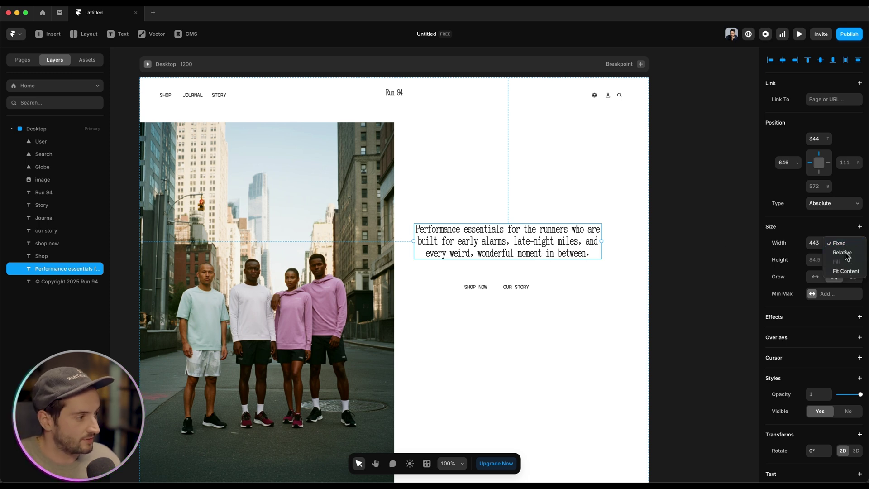
pyautogui.click(846, 271)
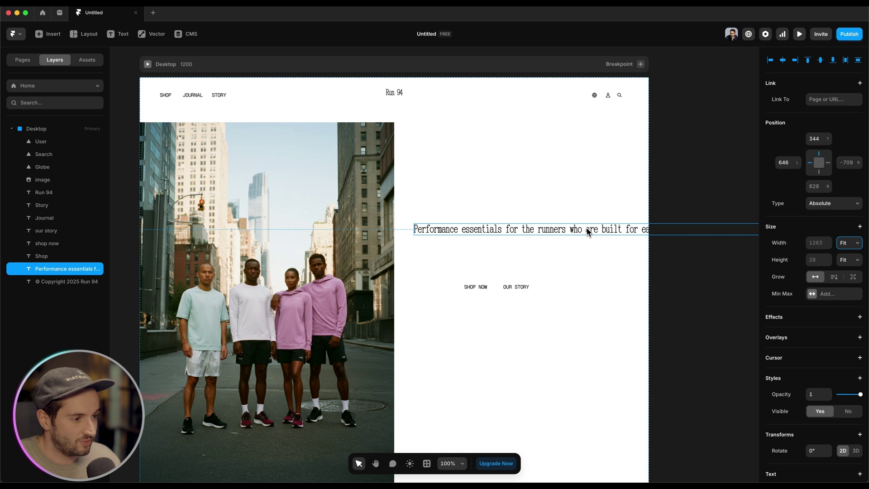
pyautogui.moveTo(584, 232); pyautogui.dragTo(345, 123)
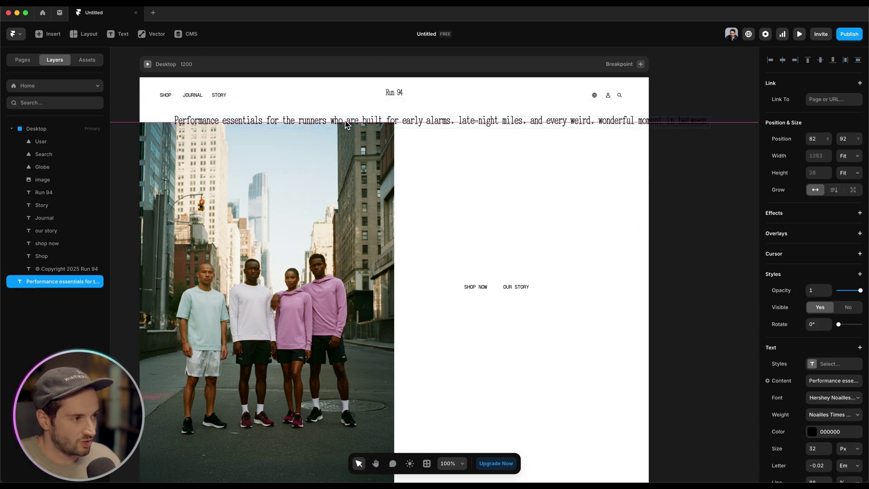
pyautogui.press('Escape')
pyautogui.hotkey('ctrl', 'z')
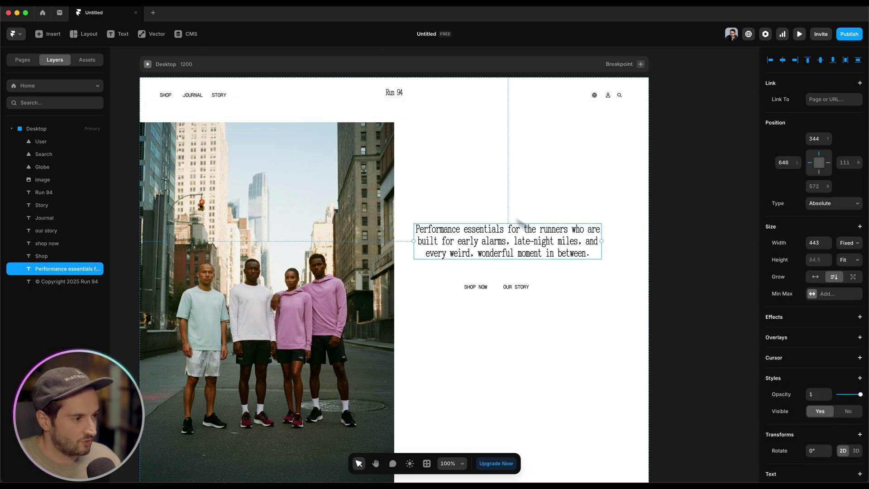
# Step: Set the Performance essentials paragraph's width to a relative 50%
pyautogui.click(847, 243)
pyautogui.click(842, 252)
pyautogui.click(817, 243)
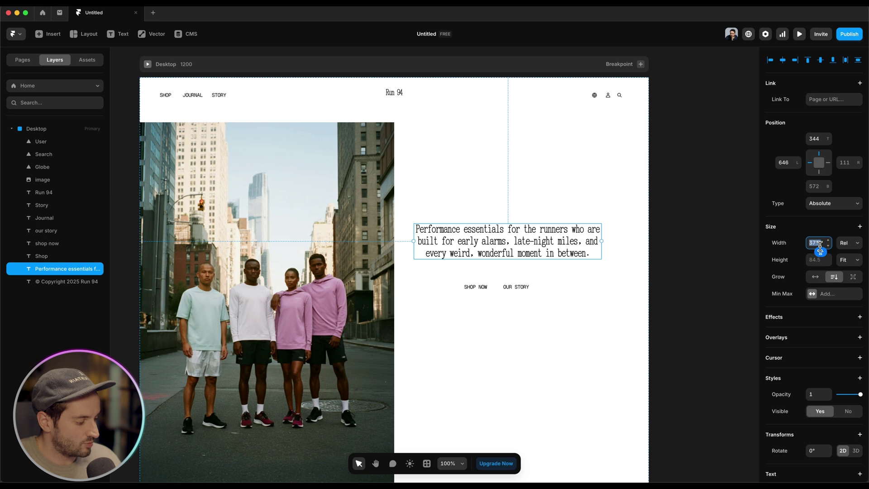
pyautogui.write('50')
pyautogui.press('Return')
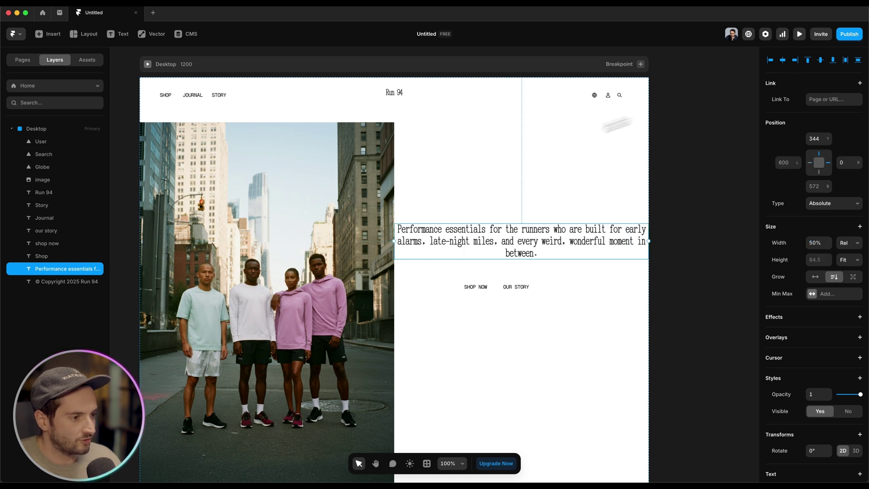
# Step: Preview the page and resize it narrower to check the layout
pyautogui.click(148, 64)
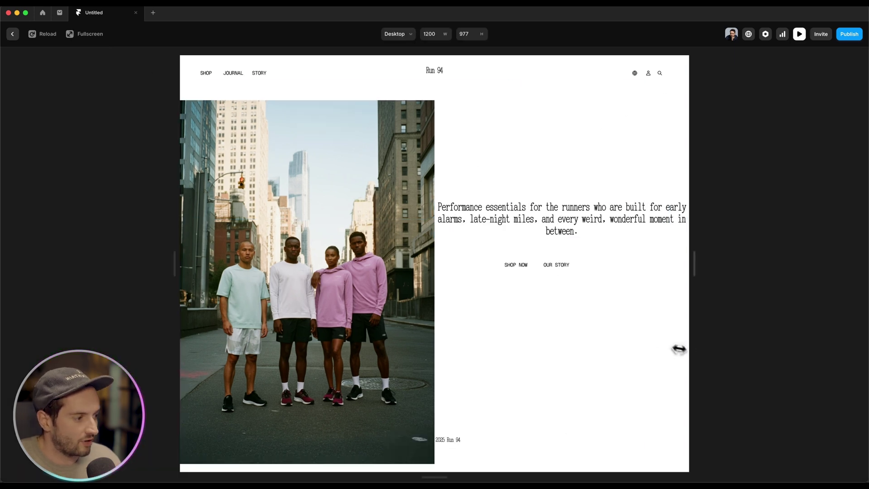
pyautogui.moveTo(731, 352); pyautogui.dragTo(650, 360)
pyautogui.press('Escape')
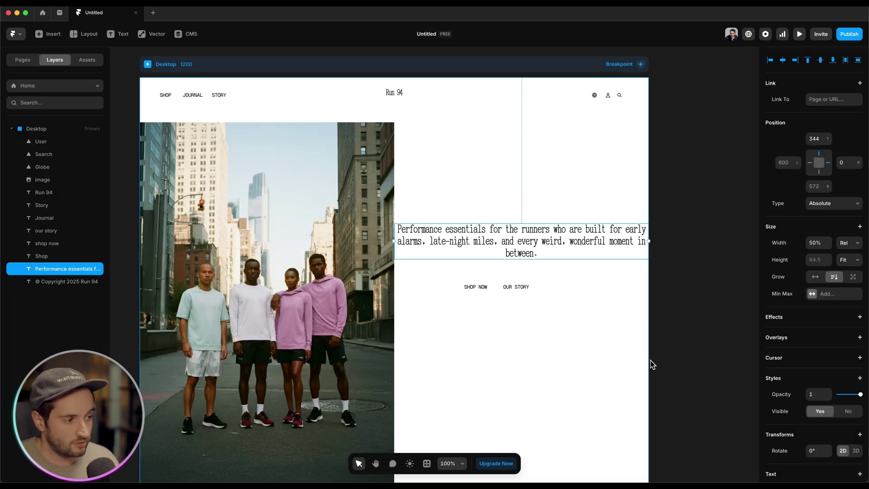
# Step: Draw a 24-wide frame in the nav just left of the globe icon
pyautogui.click(595, 96)
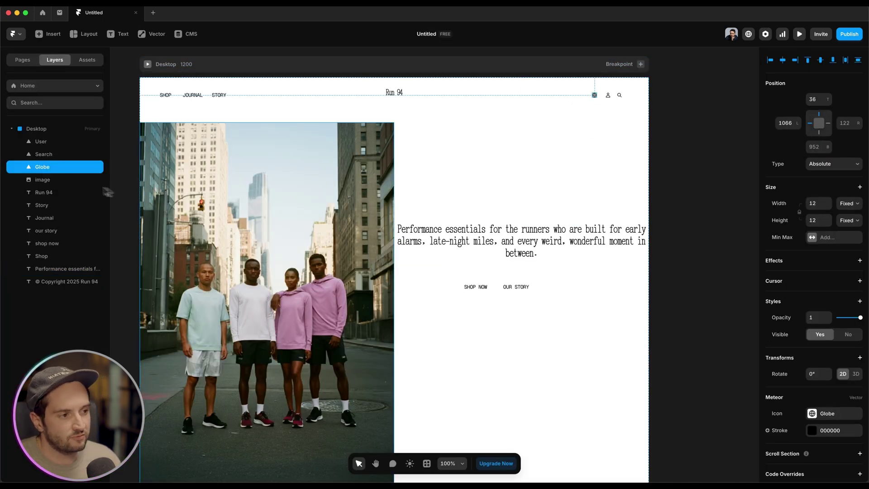
pyautogui.click(608, 97)
pyautogui.click(620, 96)
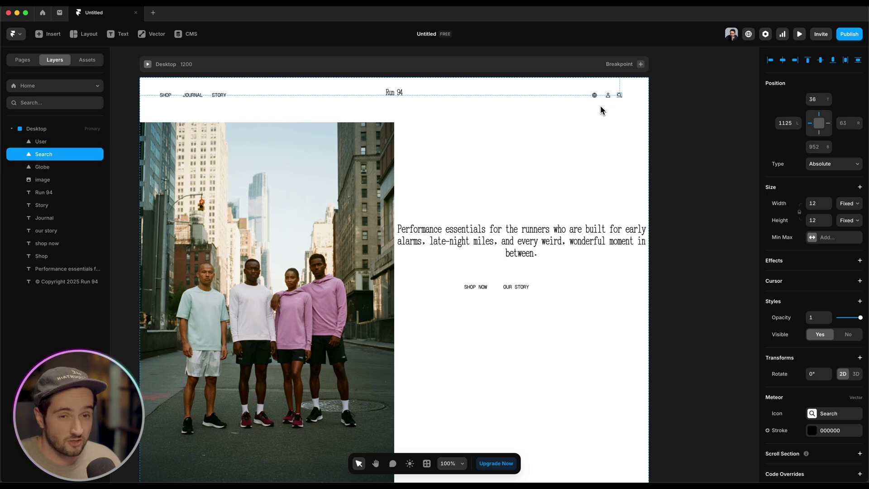
pyautogui.press('f')
pyautogui.moveTo(577, 90); pyautogui.dragTo(588, 102)
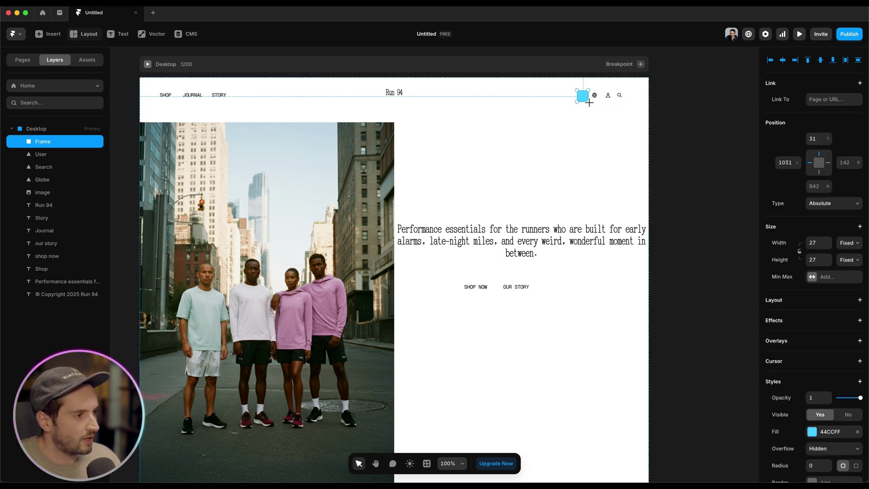
pyautogui.click(825, 247)
pyautogui.press('Tab')
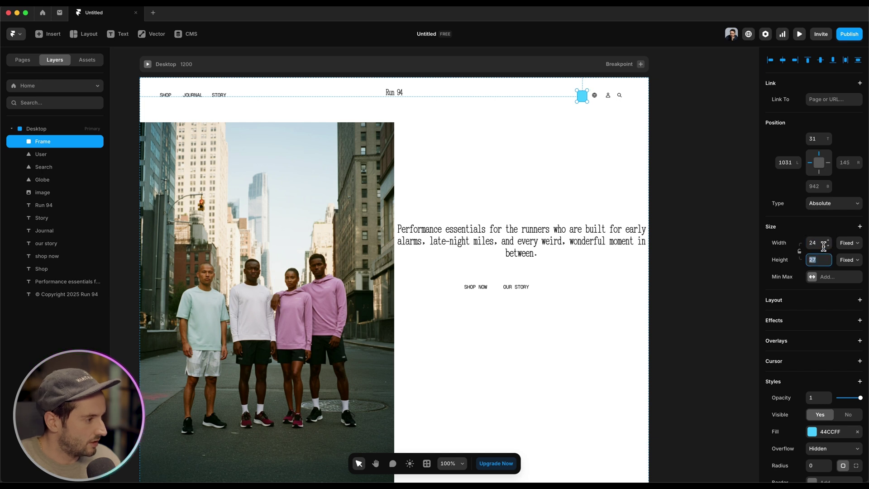
# Step: Make the frame a circle with radius 80, a solid red border and no fill
pyautogui.scroll(-3, 846, 396)
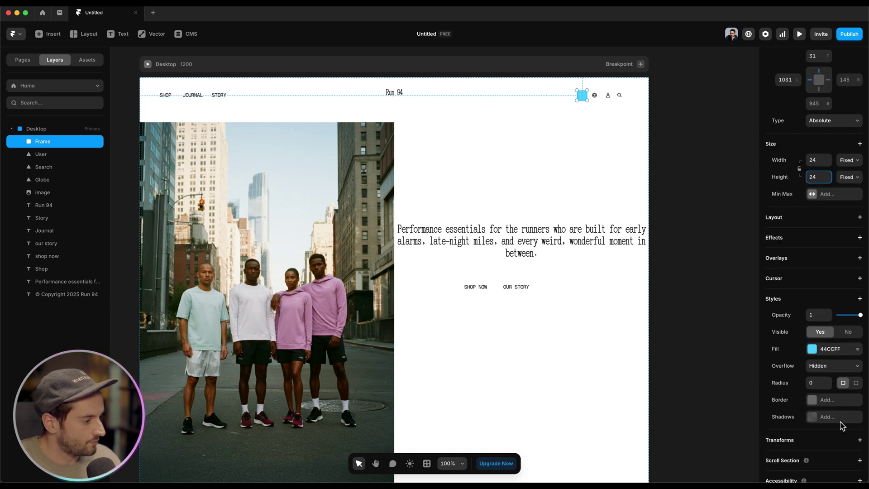
pyautogui.click(814, 385)
pyautogui.write('80')
pyautogui.scroll(-3, 824, 388)
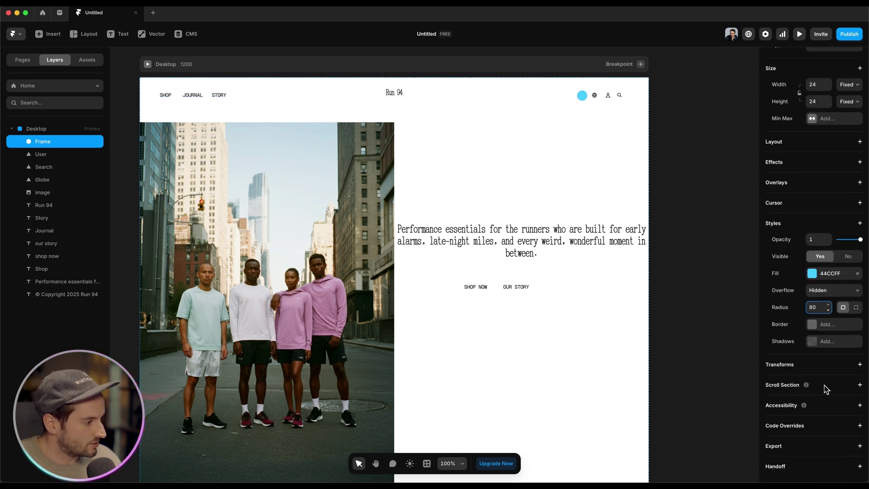
pyautogui.click(827, 326)
pyautogui.click(719, 347)
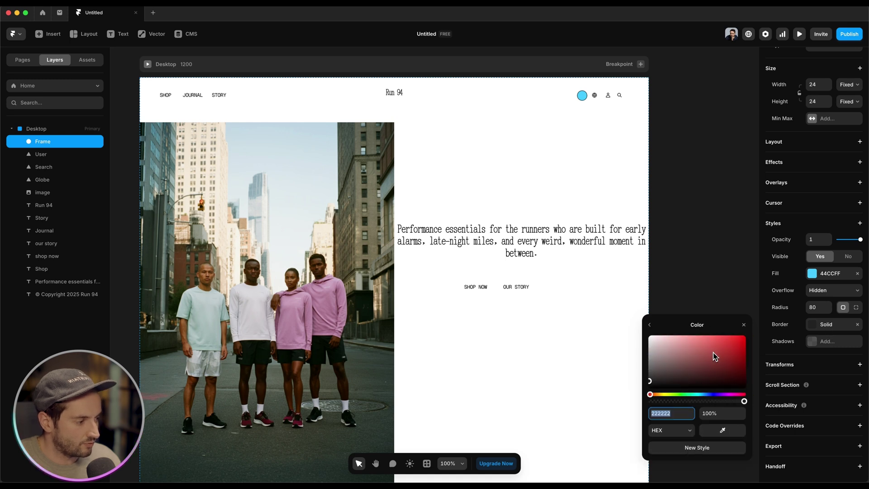
pyautogui.moveTo(715, 359); pyautogui.dragTo(784, 286)
pyautogui.click(826, 322)
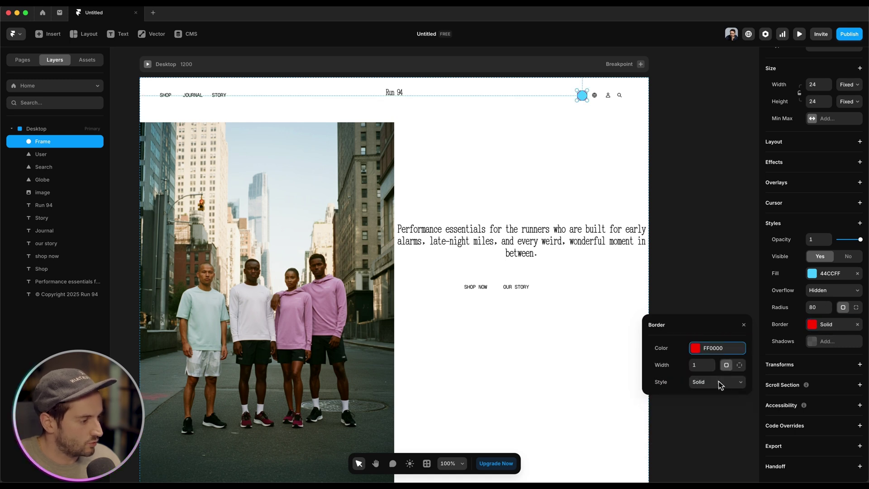
pyautogui.click(857, 274)
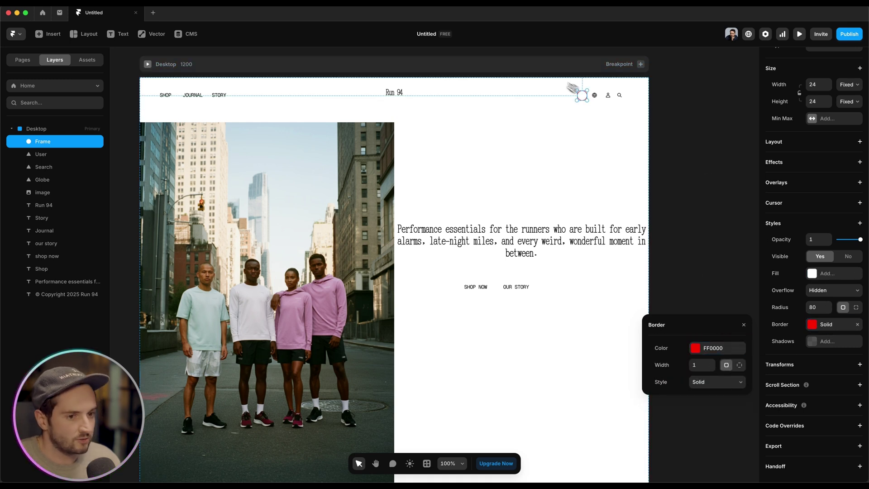
# Step: Put the User icon in the circle, duplicate it, and swap the Globe icon into the copy
pyautogui.moveTo(46, 153); pyautogui.dragTo(45, 142)
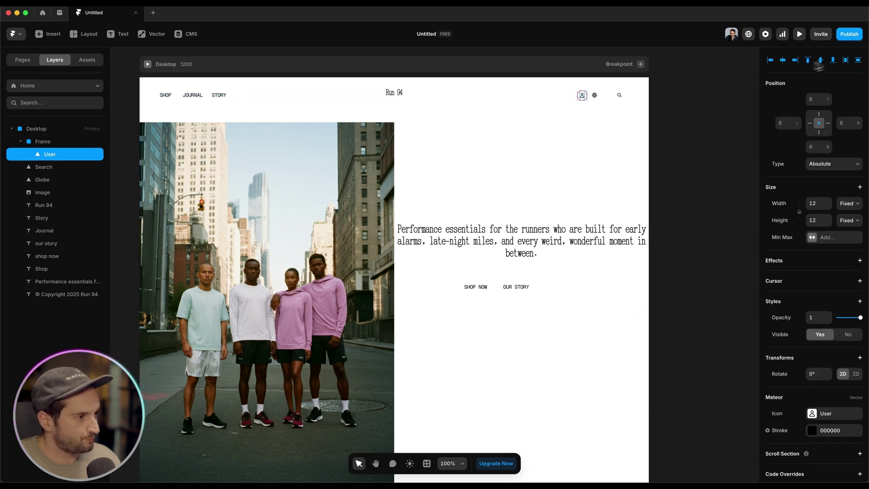
pyautogui.click(46, 142)
pyautogui.press('super+d')
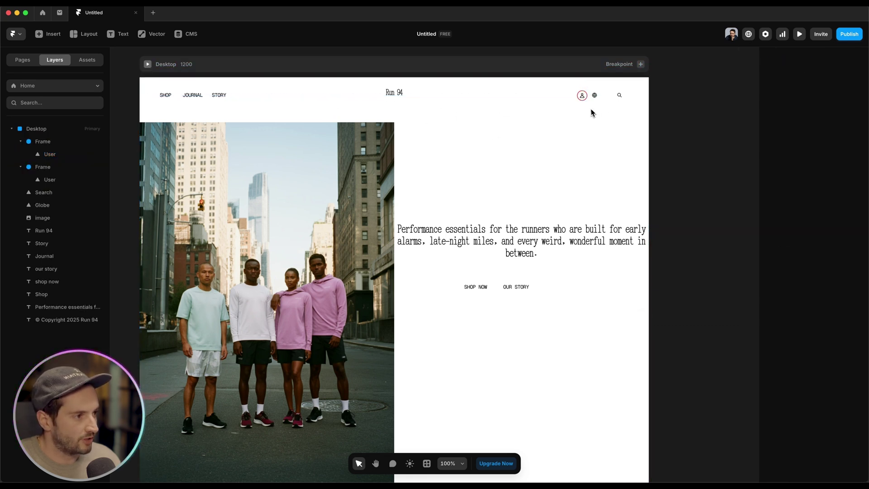
pyautogui.click(583, 96)
pyautogui.moveTo(584, 100); pyautogui.dragTo(569, 100)
pyautogui.click(595, 96)
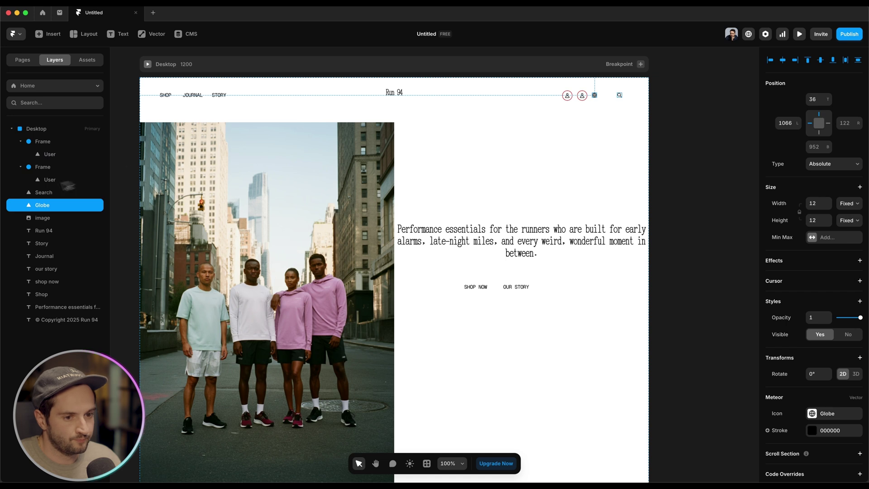
pyautogui.moveTo(68, 186); pyautogui.dragTo(64, 178)
pyautogui.click(58, 190)
pyautogui.press('Delete')
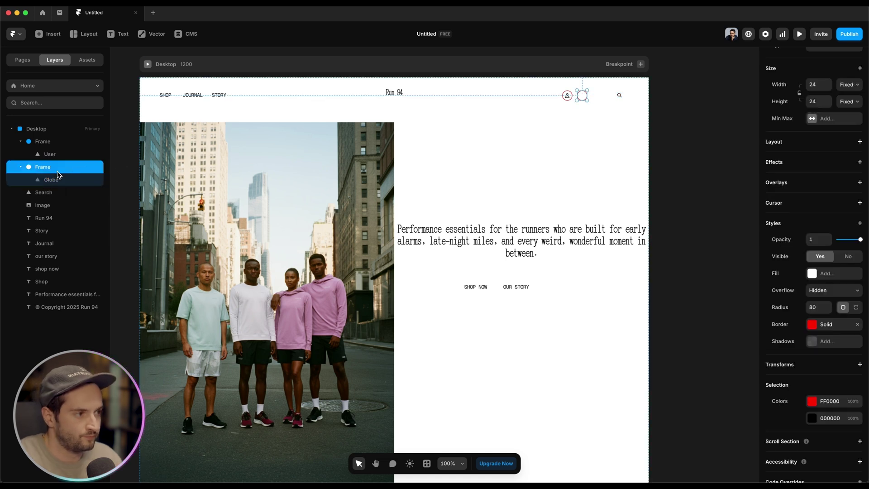
# Step: Duplicate the Globe circle, swap in the Search icon, and centre Search within its circle
pyautogui.click(581, 96)
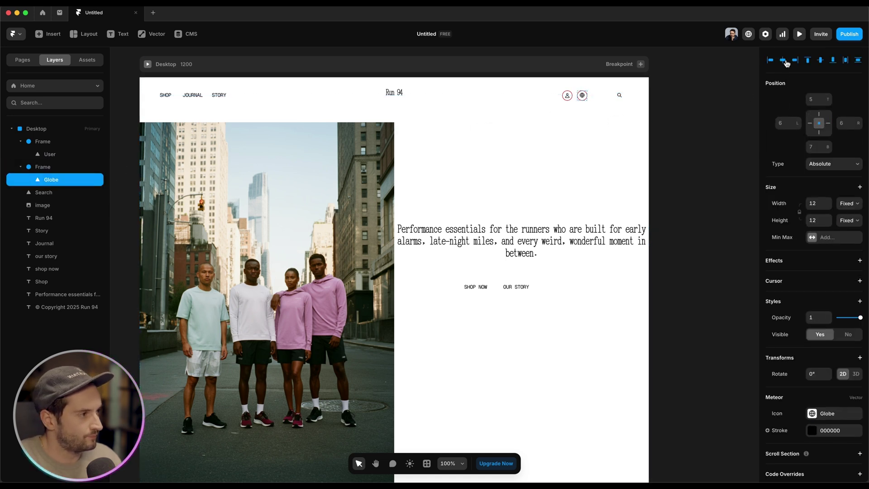
pyautogui.click(56, 173)
pyautogui.press('super+d')
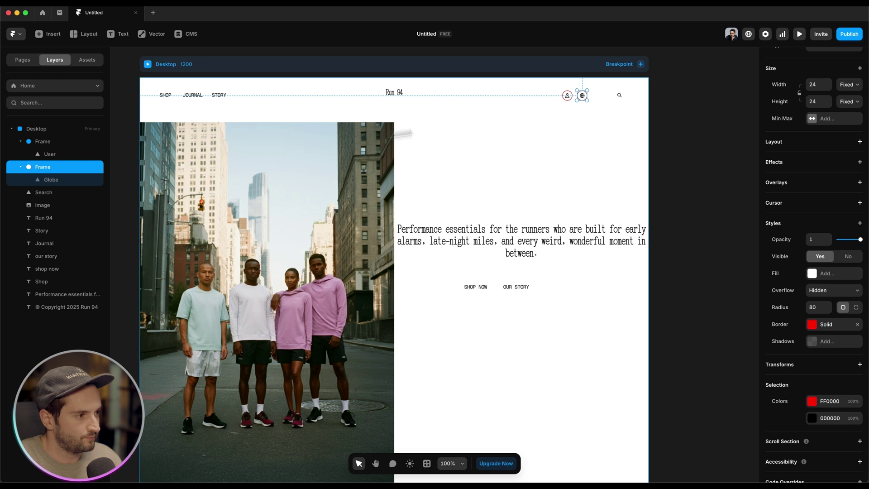
pyautogui.moveTo(575, 104); pyautogui.dragTo(591, 96)
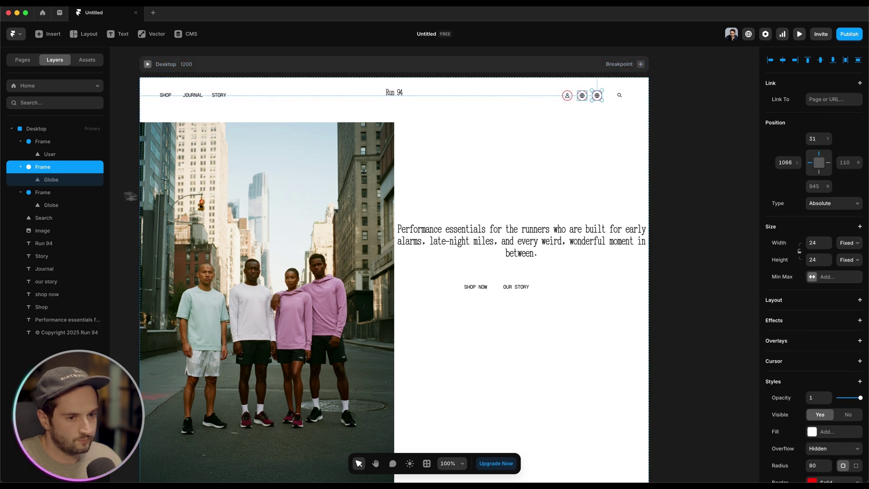
pyautogui.click(59, 216)
pyautogui.moveTo(59, 217); pyautogui.dragTo(58, 204)
pyautogui.click(63, 217)
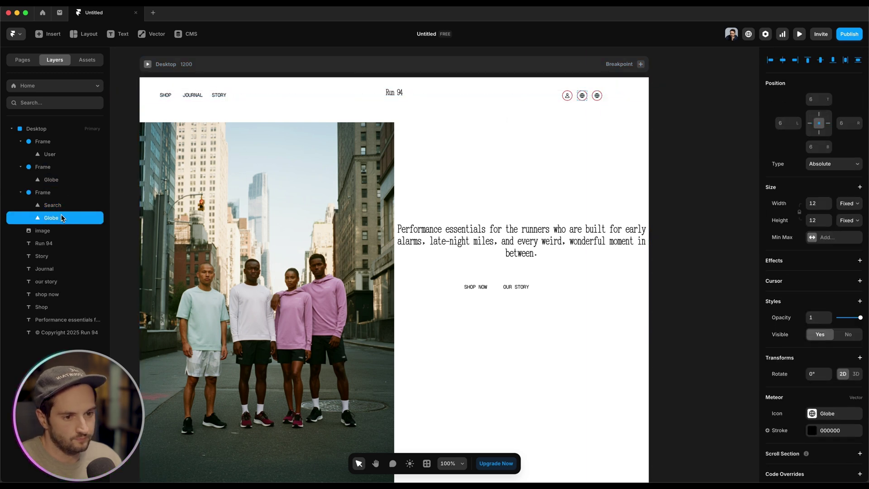
pyautogui.press('Delete')
pyautogui.click(61, 209)
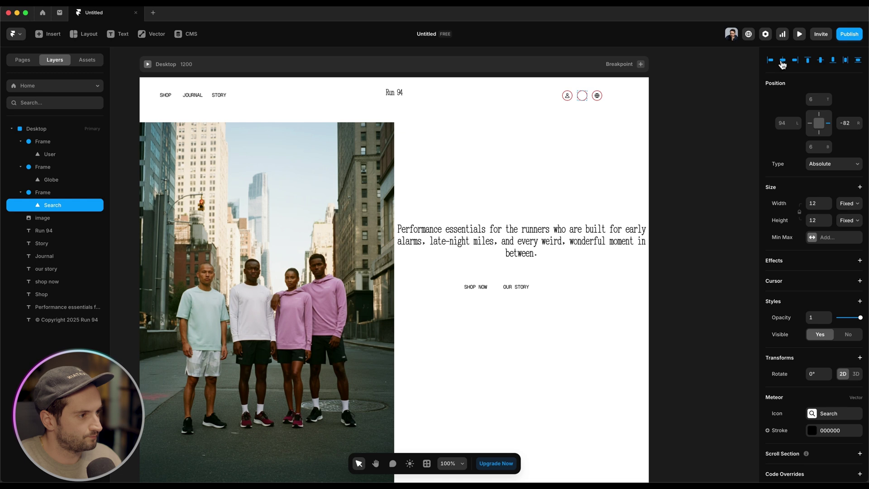
pyautogui.click(782, 61)
pyautogui.press('Escape')
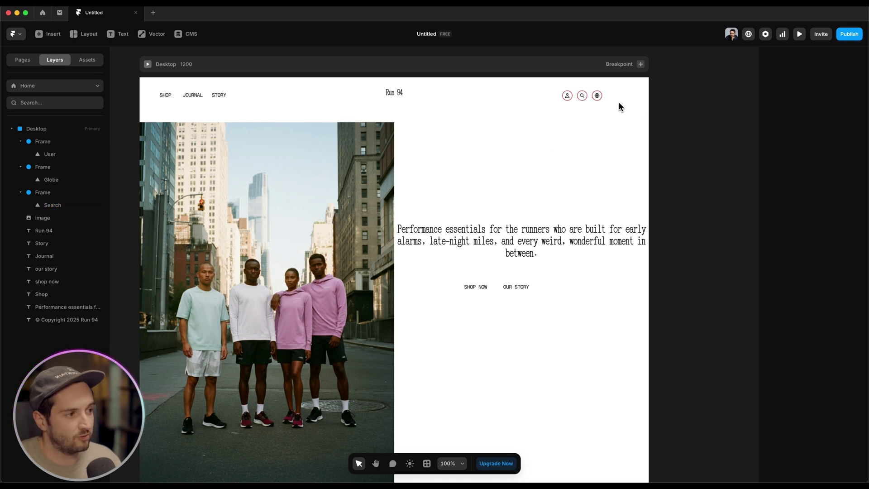
# Step: Drag SHOP NOW and OUR STORY together up so they sit centred beneath the hero paragraph
pyautogui.click(506, 230)
pyautogui.click(472, 299)
pyautogui.click(479, 288)
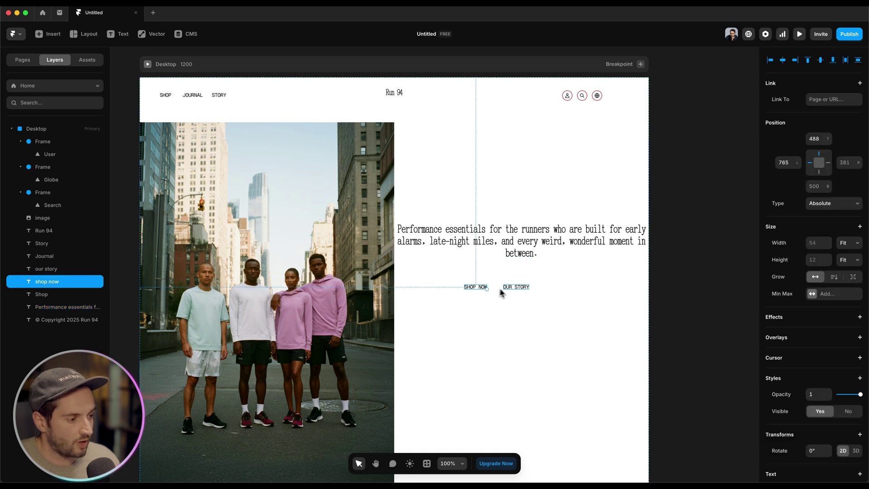
pyautogui.keyDown('shift'); pyautogui.click(515, 287); pyautogui.keyUp('shift')
pyautogui.moveTo(516, 287); pyautogui.dragTo(542, 274)
pyautogui.keyDown('shift'); pyautogui.click(540, 254); pyautogui.keyUp('shift')
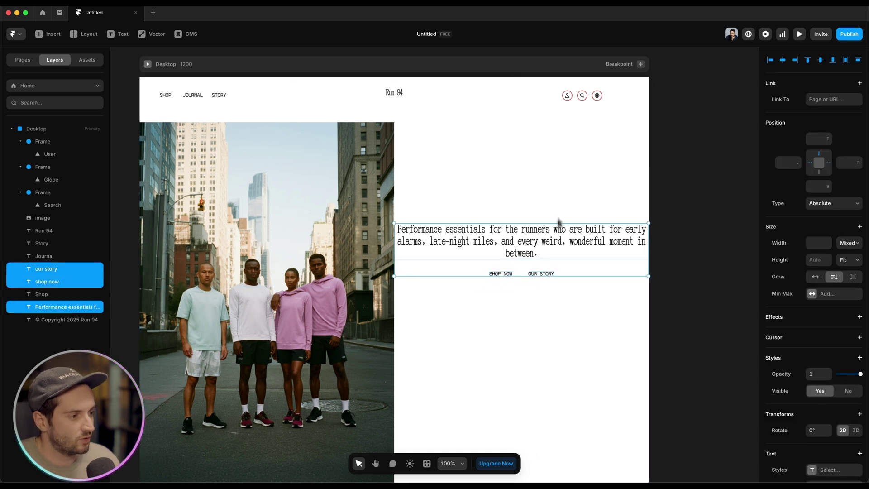
pyautogui.click(439, 299)
pyautogui.click(421, 246)
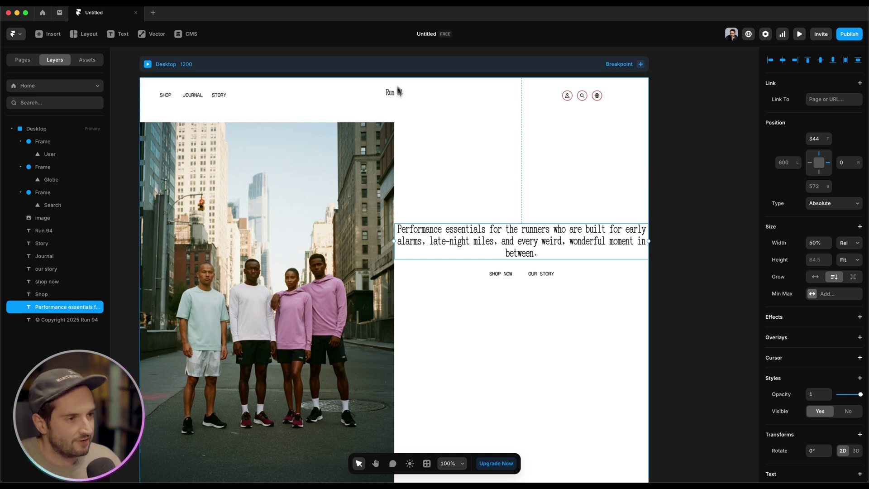
pyautogui.click(242, 66)
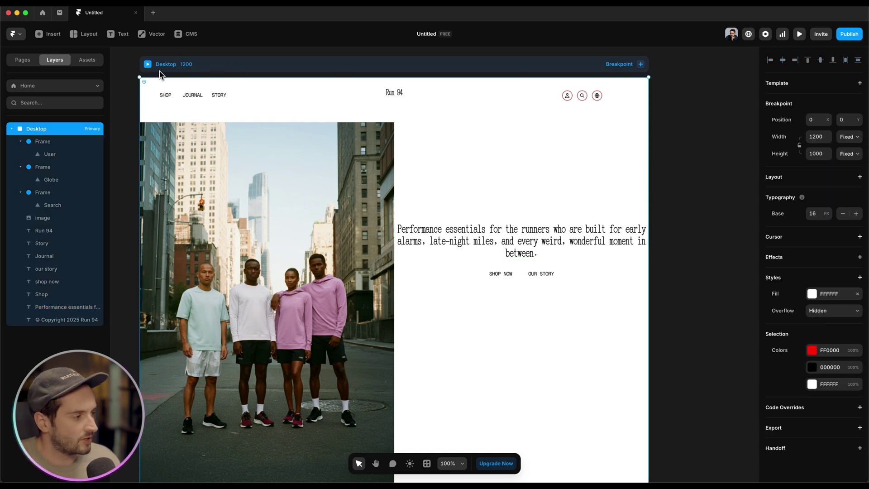
# Step: Give the Desktop frame a vertical stack layout and change its height from Fixed to Fit Content
pyautogui.click(860, 177)
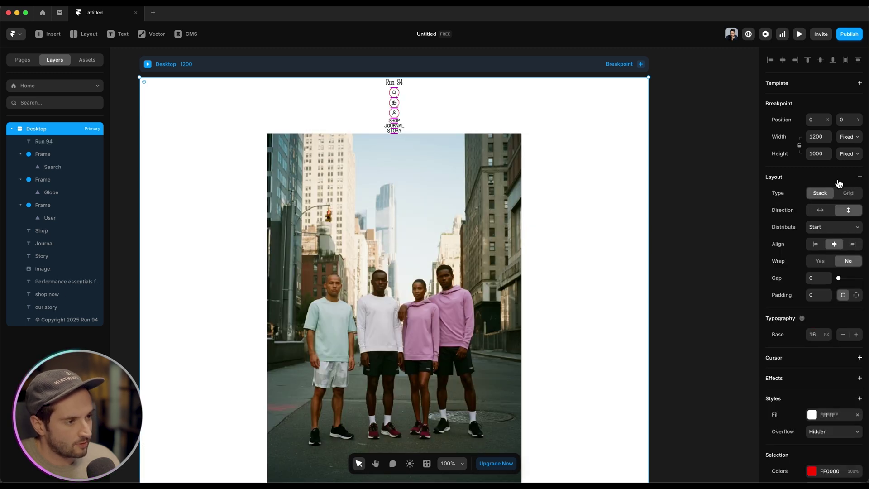
pyautogui.scroll(-5, 458, 131)
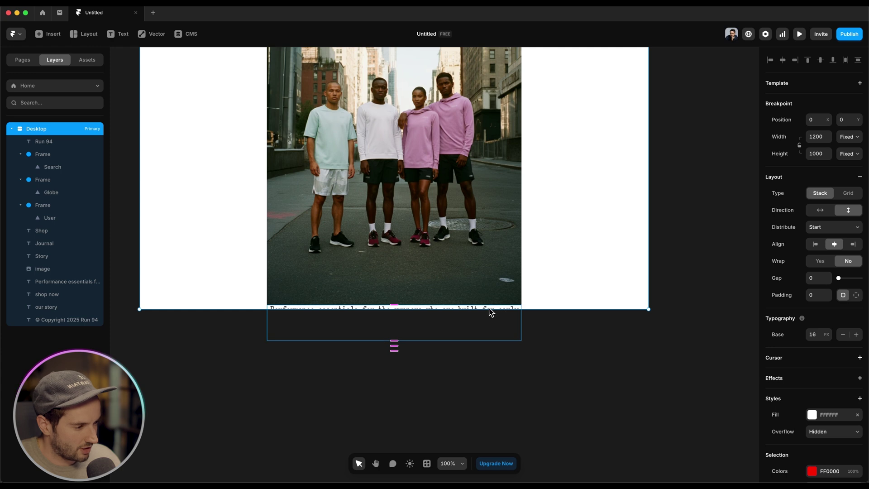
pyautogui.scroll(2, 560, 248)
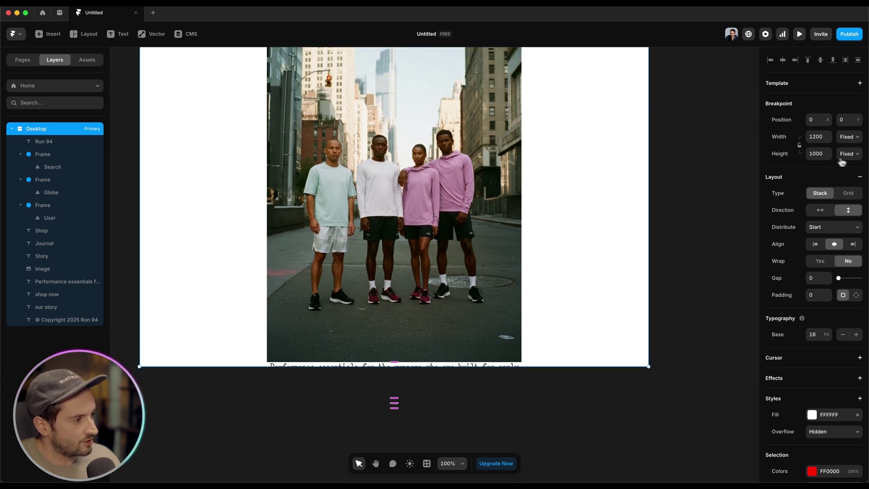
pyautogui.click(857, 156)
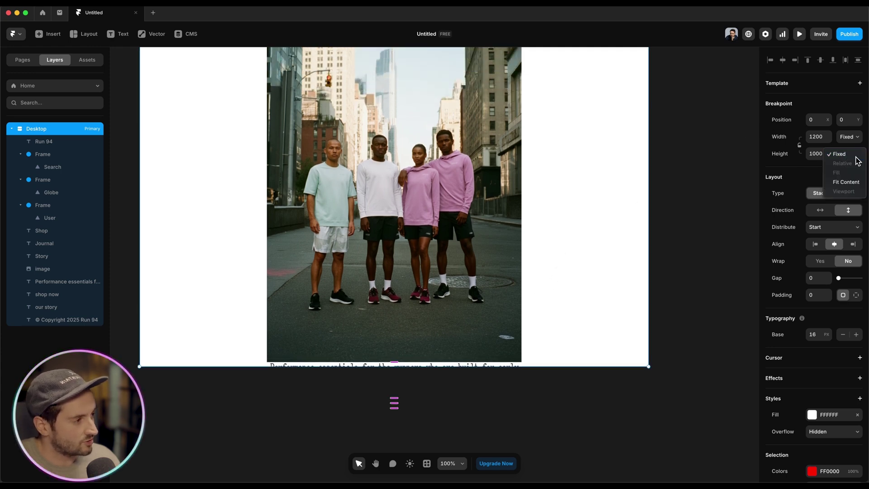
pyautogui.click(853, 181)
pyautogui.scroll(1, 539, 162)
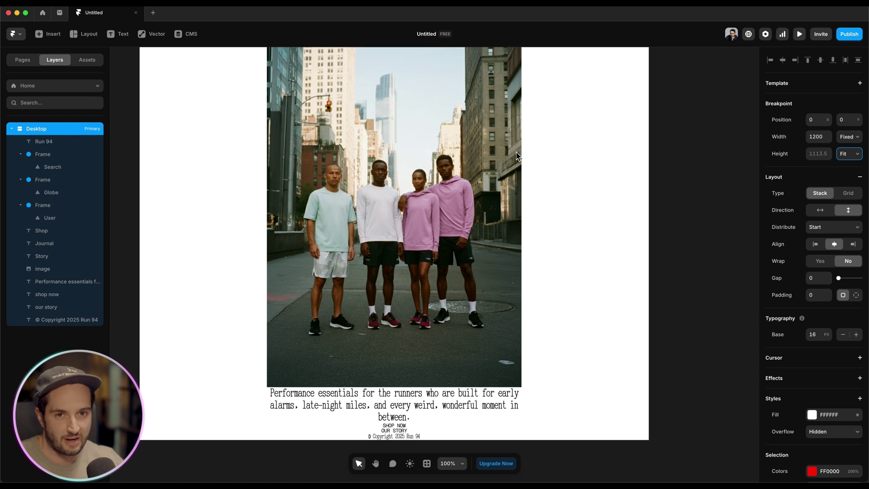
pyautogui.scroll(4, 517, 156)
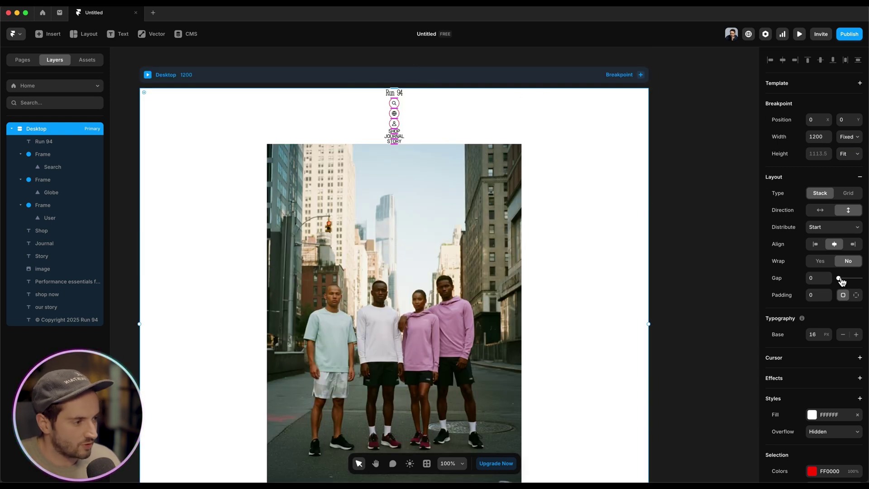
pyautogui.moveTo(840, 281)
pyautogui.mouseDown()
pyautogui.moveTo(852, 279)
pyautogui.moveTo(838, 279)
pyautogui.mouseUp()
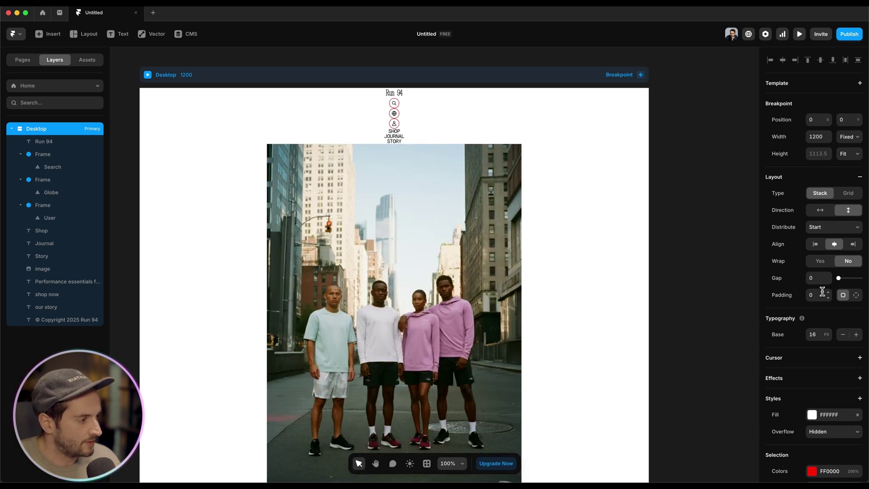
pyautogui.click(818, 295)
pyautogui.write('80')
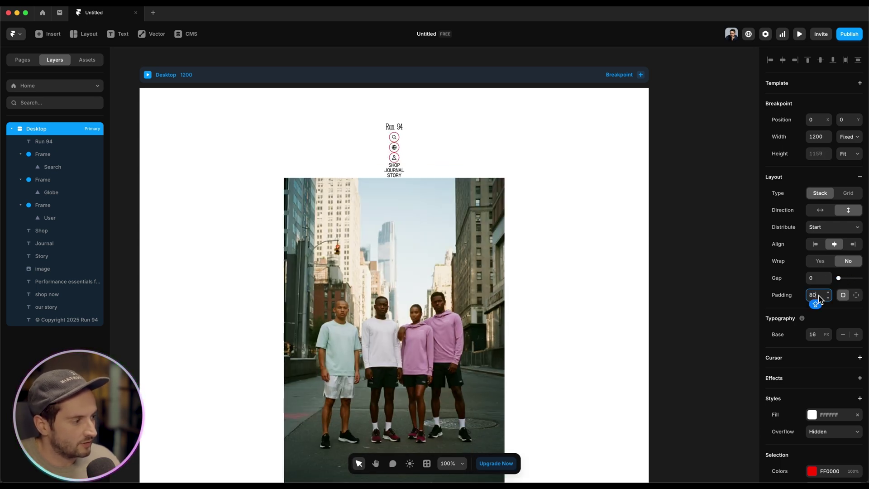
pyautogui.click(846, 296)
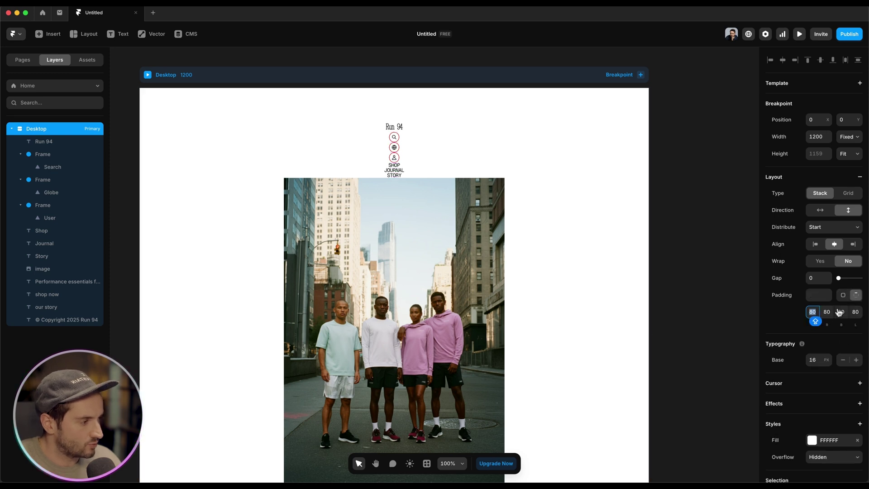
pyautogui.doubleClick(847, 298)
pyautogui.hotkey('ctrl', 'z')
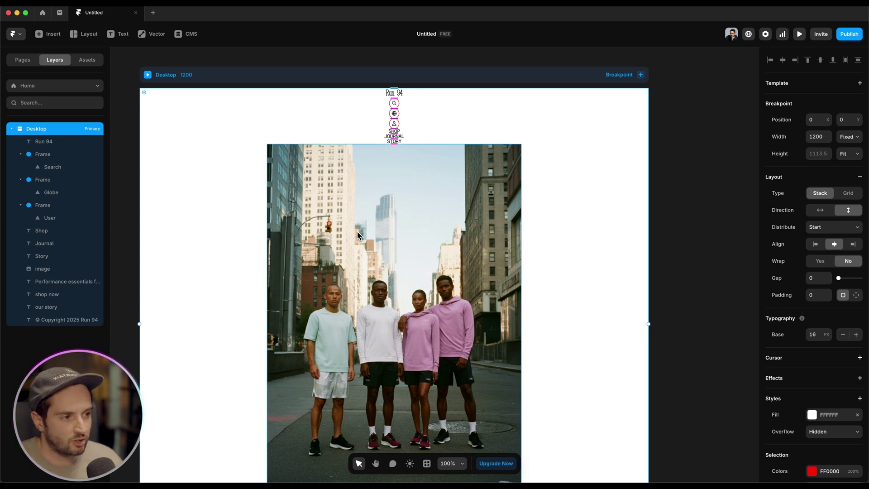
pyautogui.click(413, 172)
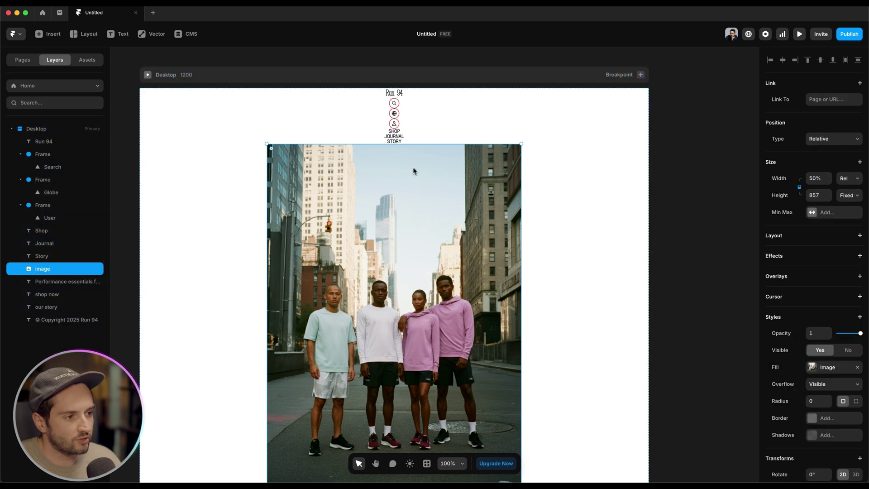
# Step: Wrap the header items from Run 94 to Story in a single horizontal stack
pyautogui.click(394, 141)
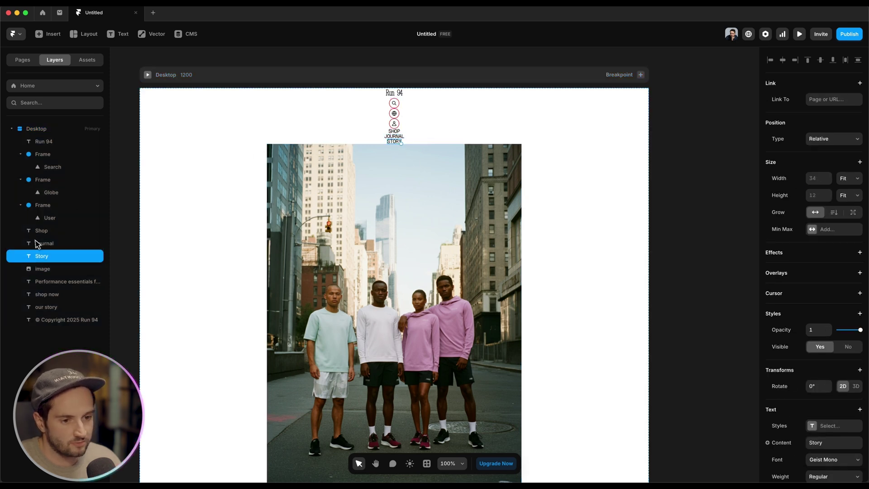
pyautogui.keyDown('shift'); pyautogui.click(47, 143); pyautogui.keyUp('shift')
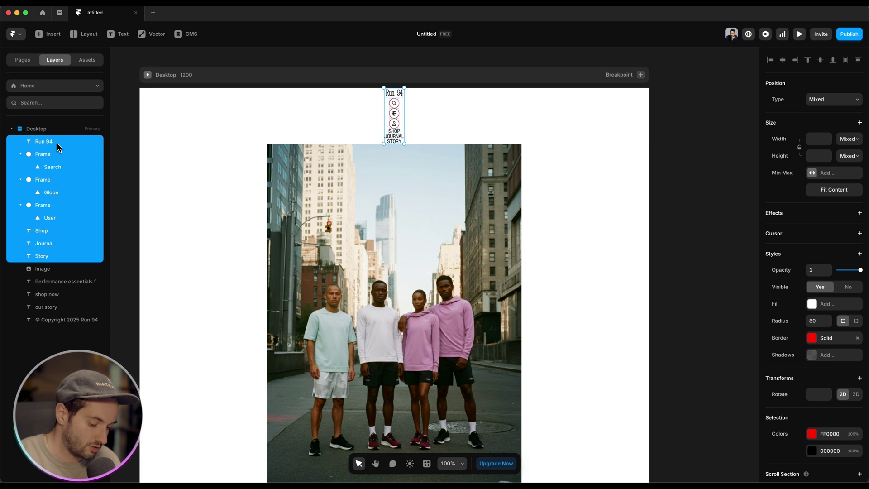
pyautogui.press('super+Return')
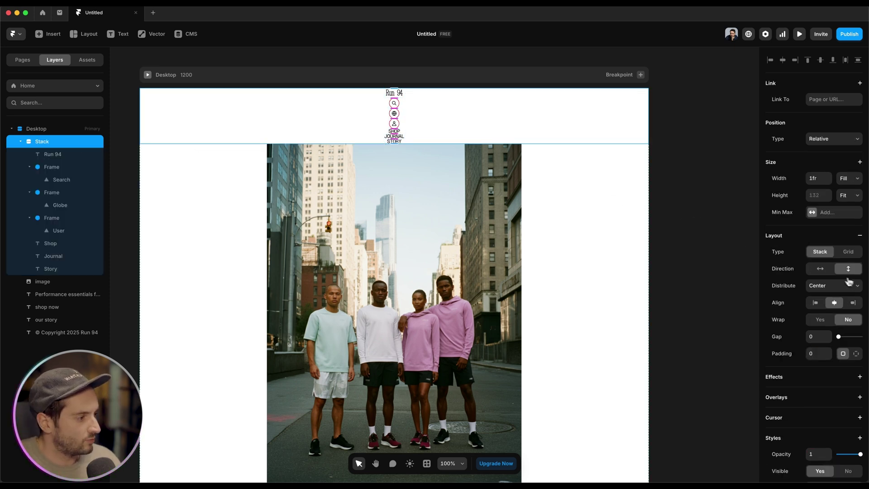
pyautogui.click(821, 269)
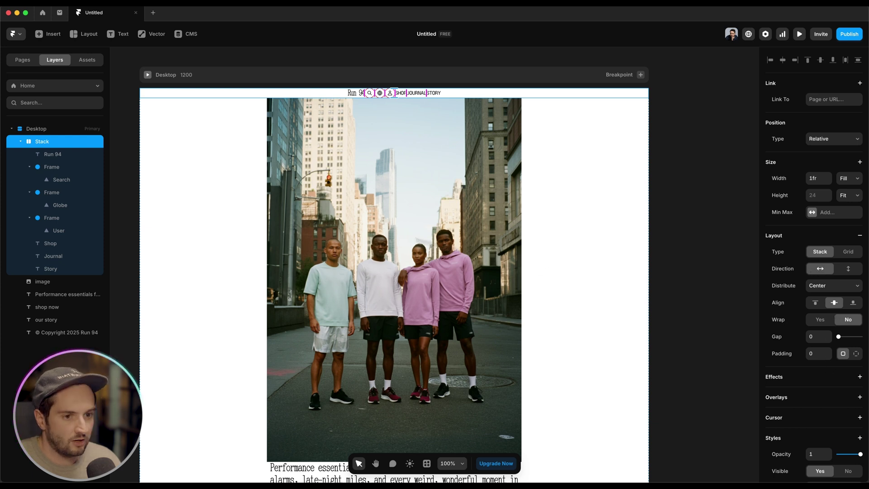
# Step: Add a pure red FF0000 debug border to the nav stack
pyautogui.click(72, 157)
pyautogui.click(63, 142)
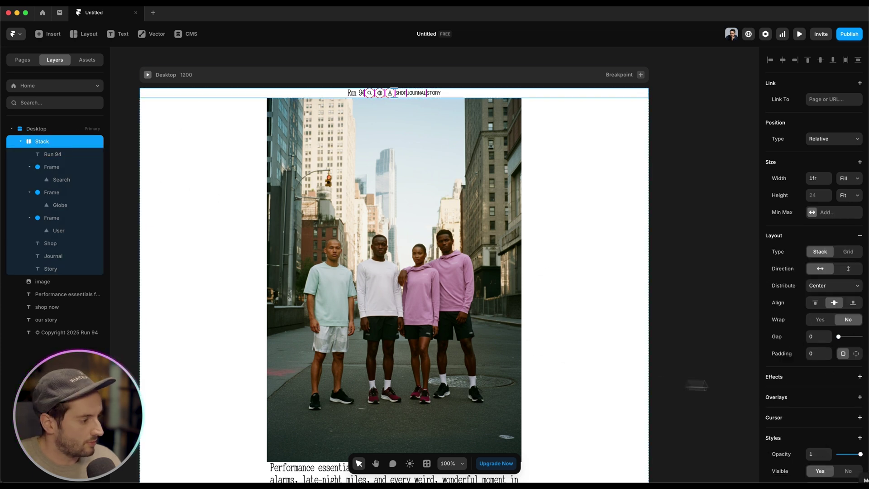
pyautogui.rightClick(795, 353)
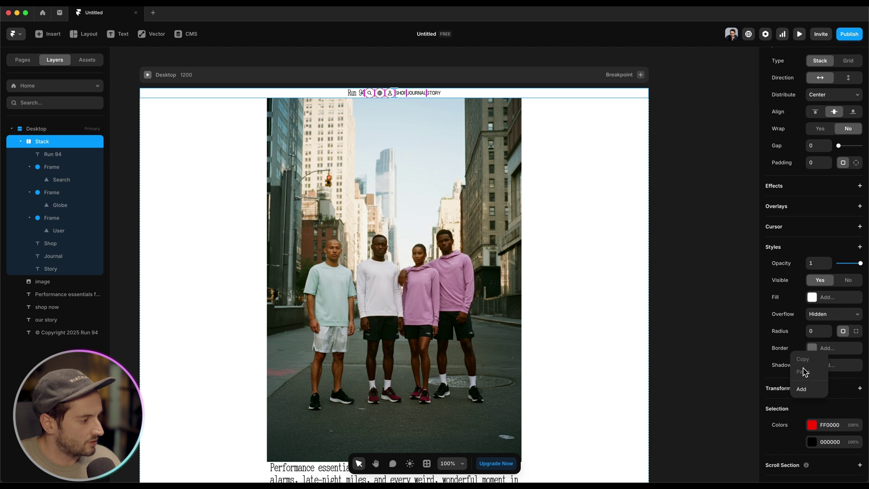
pyautogui.click(801, 388)
pyautogui.click(830, 349)
pyautogui.click(719, 377)
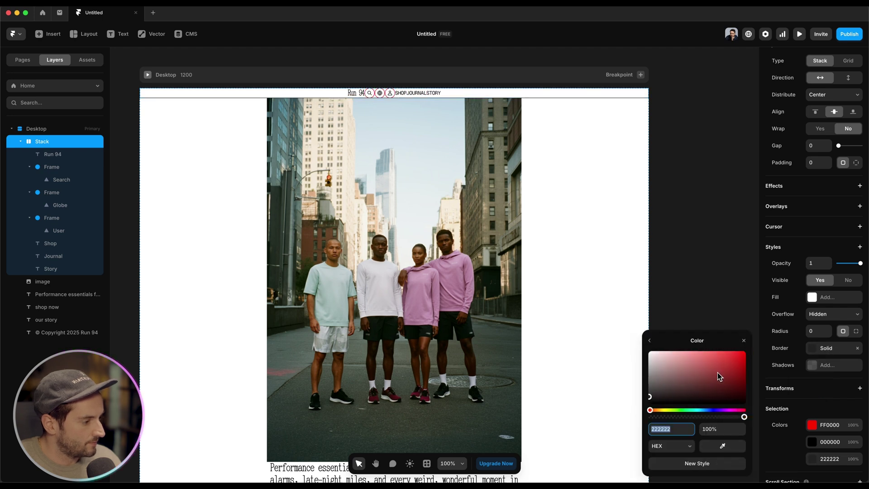
pyautogui.moveTo(720, 377); pyautogui.dragTo(802, 311)
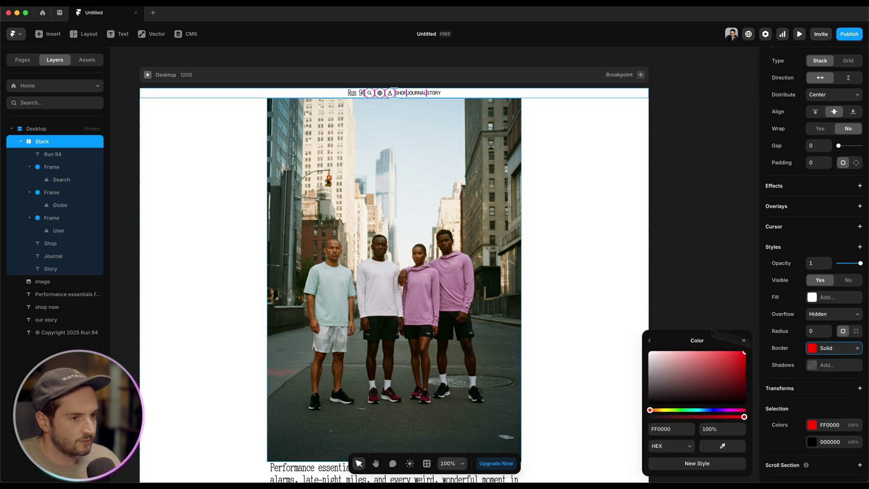
pyautogui.click(53, 153)
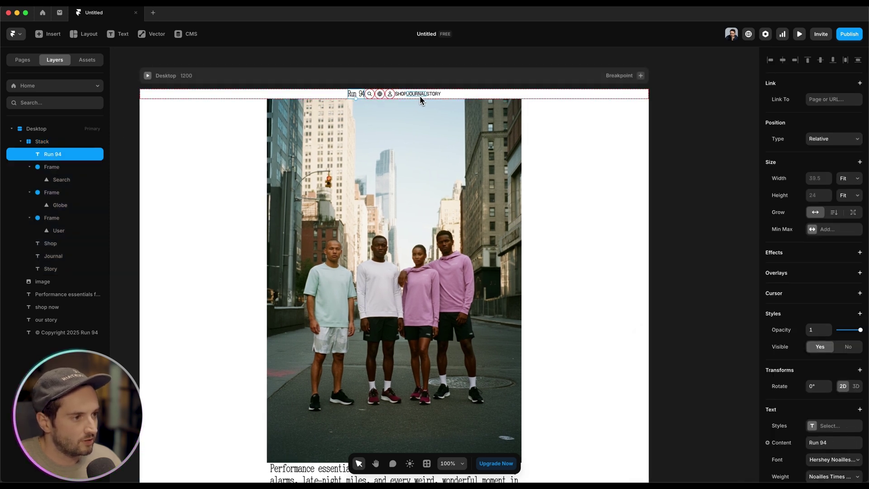
# Step: Group the Shop, Journal and Story links into their own stack
pyautogui.click(428, 94)
pyautogui.keyDown('shift'); pyautogui.click(417, 97); pyautogui.keyUp('shift')
pyautogui.keyDown('shift'); pyautogui.click(401, 95); pyautogui.keyUp('shift')
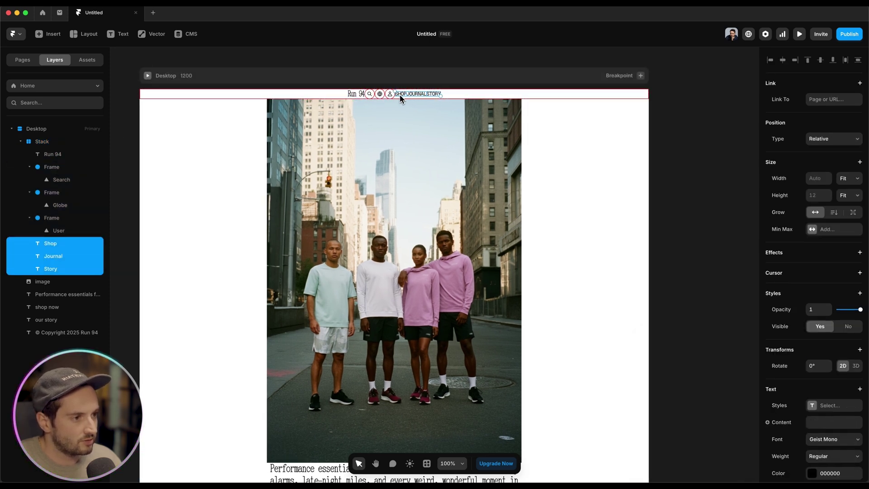
pyautogui.hotkey('shift', 'a')
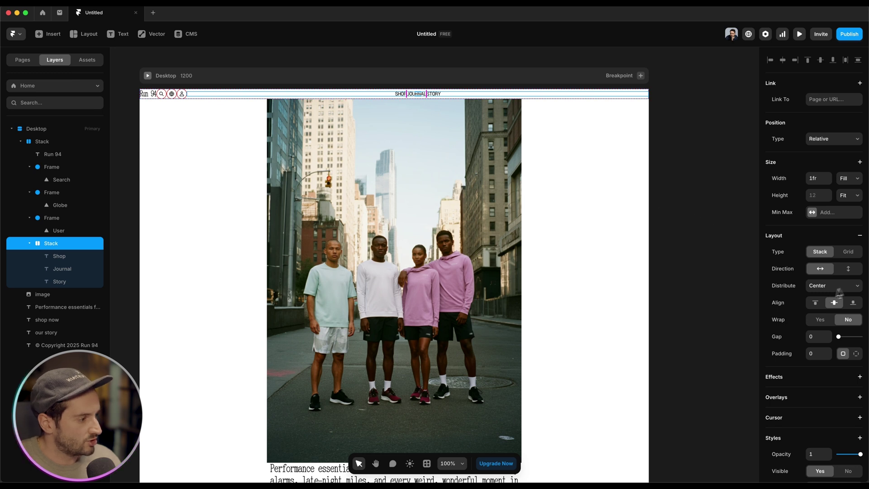
# Step: Set the links stack's Distribute to Start with a gap of 16
pyautogui.click(820, 288)
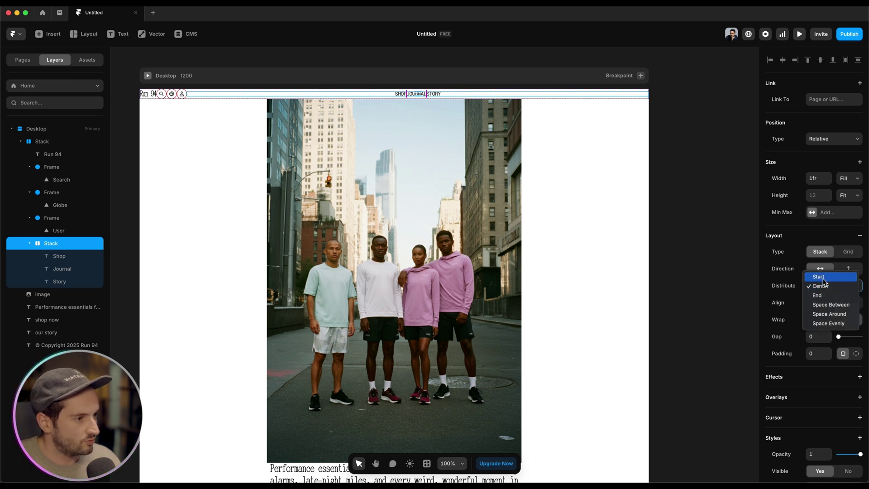
pyautogui.click(817, 274)
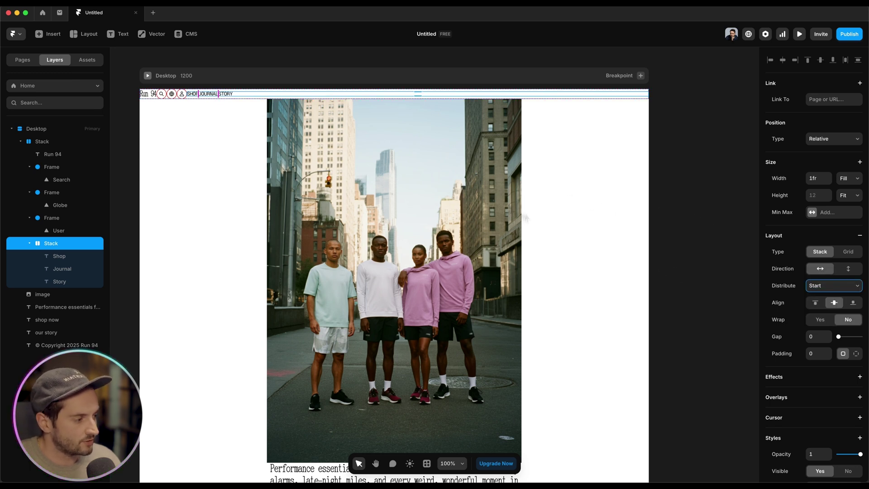
pyautogui.click(812, 336)
pyautogui.write('16')
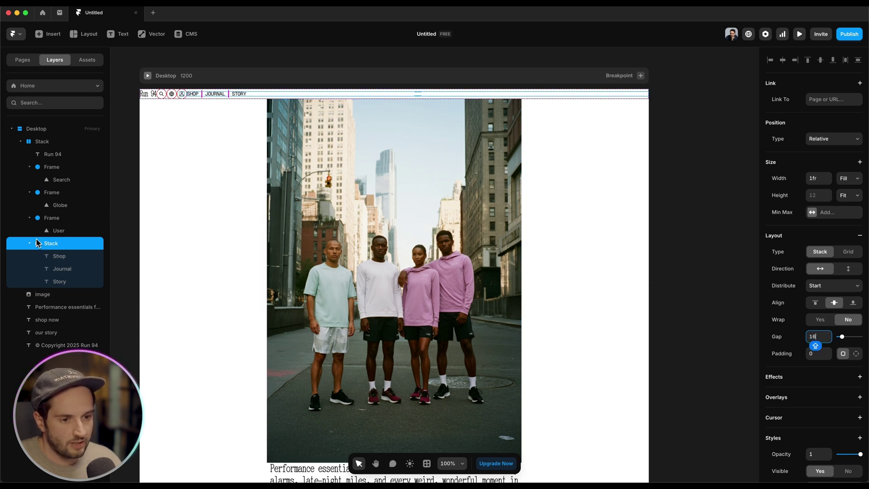
# Step: Group the User, Globe and Search frames into a stack distributed to End and vertically centred
pyautogui.click(51, 218)
pyautogui.keyDown('shift'); pyautogui.click(52, 192); pyautogui.keyUp('shift')
pyautogui.keyDown('shift'); pyautogui.click(55, 167); pyautogui.keyUp('shift')
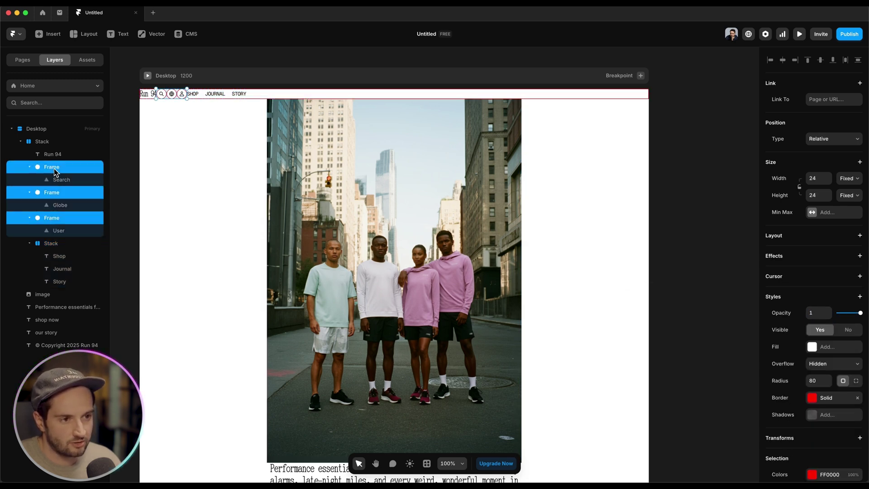
pyautogui.hotkey('shift', 'a')
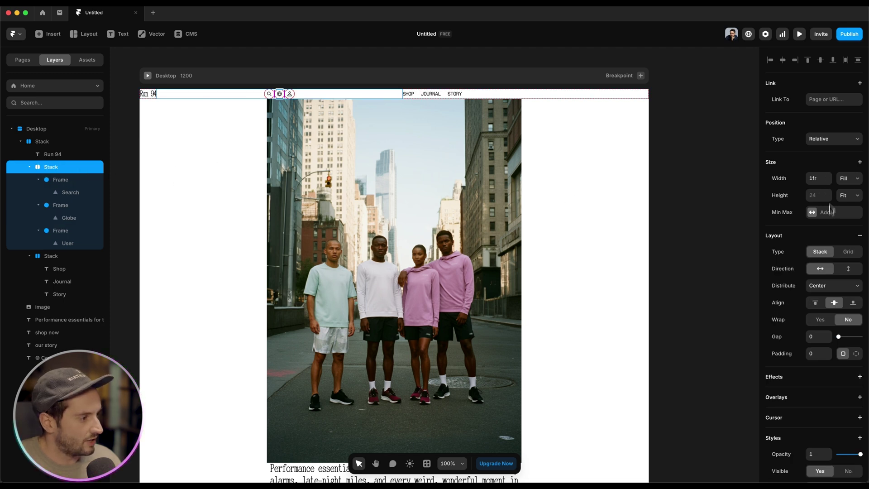
pyautogui.click(828, 285)
pyautogui.click(831, 295)
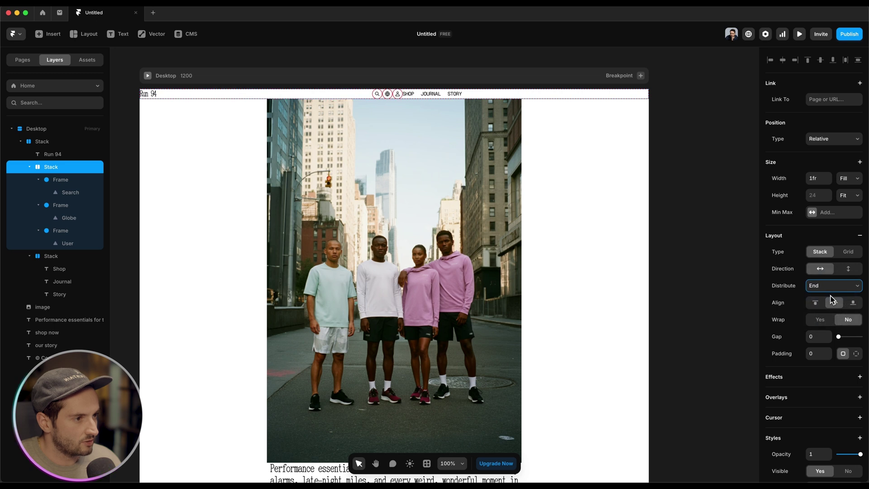
pyautogui.click(832, 302)
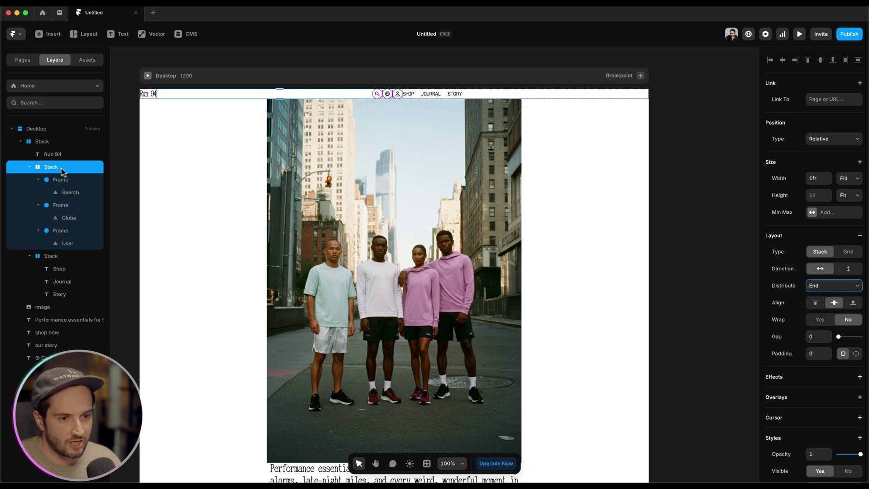
# Step: Move Run 94 between the links stack and the icons stack
pyautogui.click(30, 167)
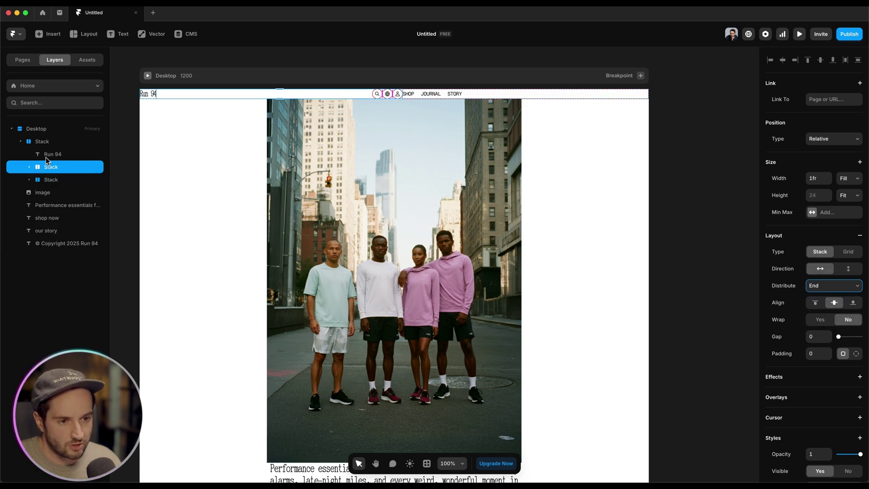
pyautogui.moveTo(48, 154); pyautogui.dragTo(64, 181)
pyautogui.click(54, 180)
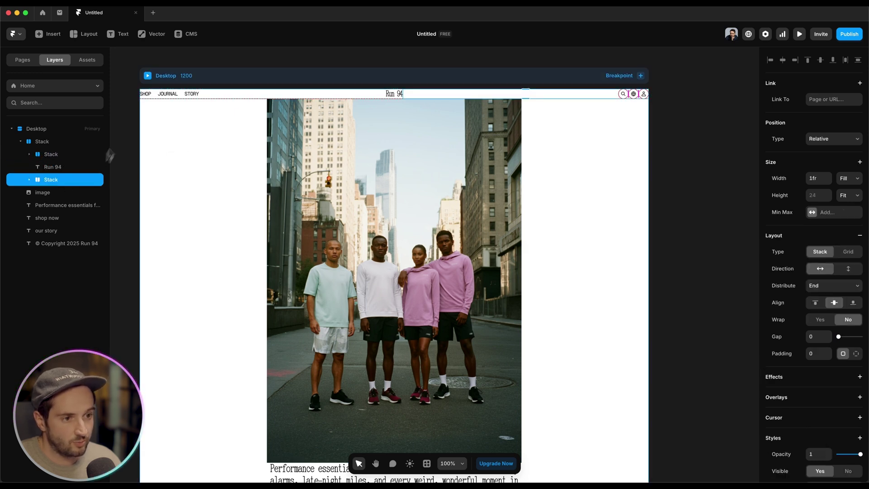
pyautogui.click(46, 143)
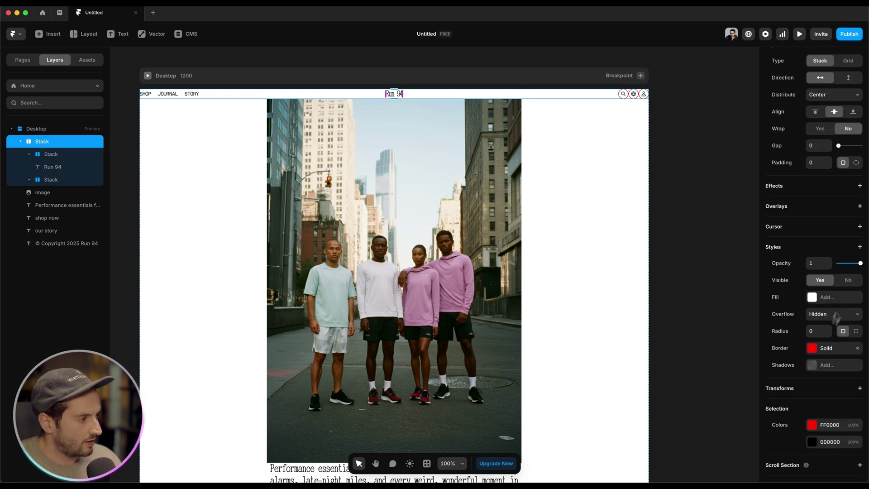
pyautogui.click(856, 164)
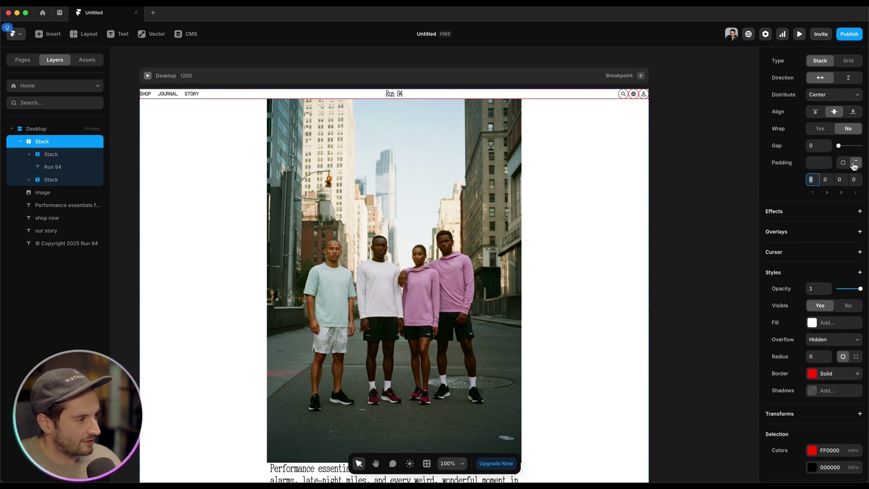
pyautogui.click(827, 178)
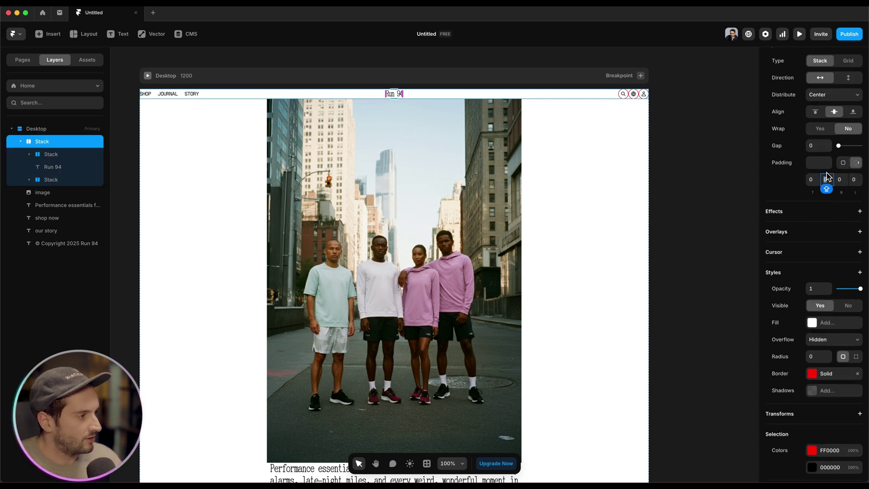
pyautogui.write('48')
pyautogui.click(855, 179)
pyautogui.write('48')
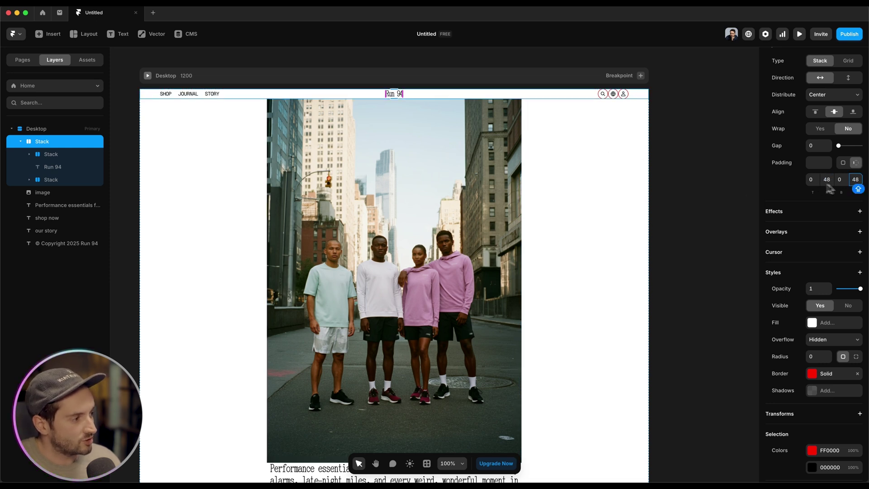
pyautogui.scroll(3, 846, 196)
pyautogui.press('capslock')
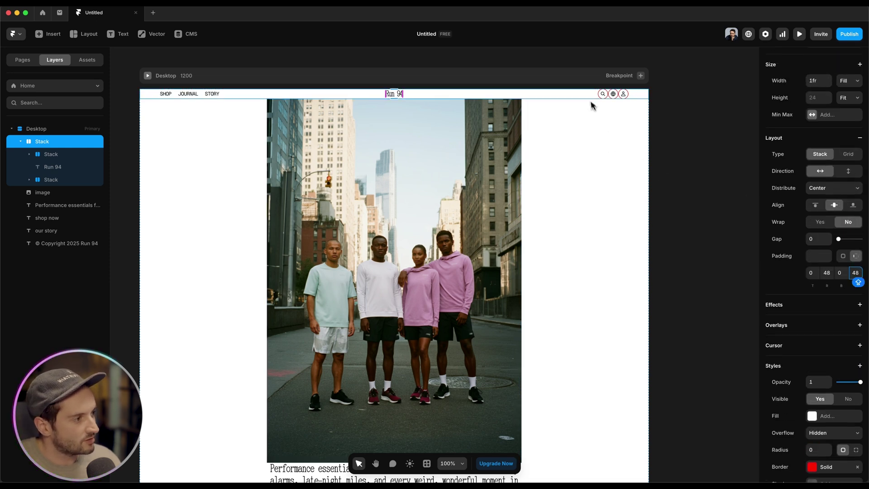
pyautogui.click(819, 98)
pyautogui.write('48')
pyautogui.press('Return')
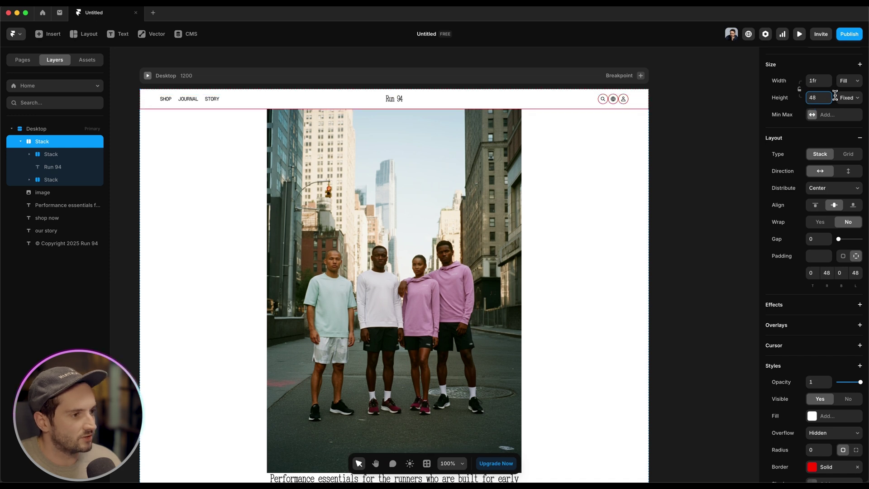
pyautogui.click(235, 72)
pyautogui.click(51, 180)
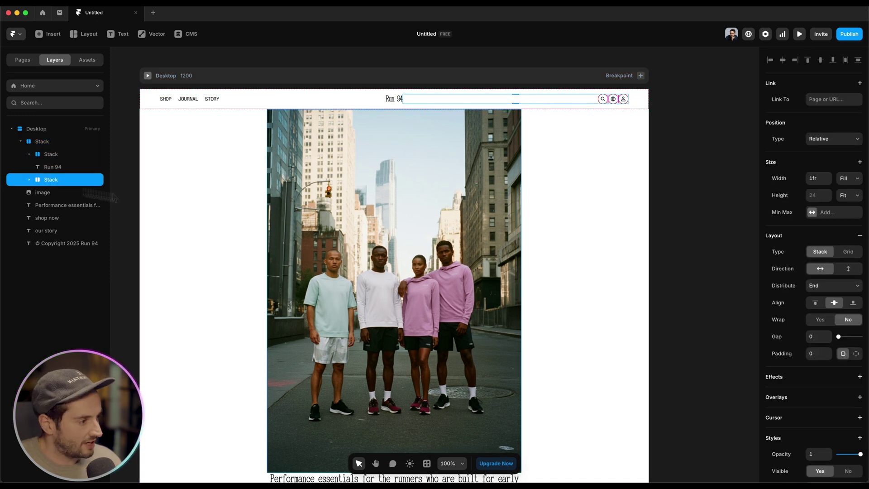
pyautogui.click(815, 337)
pyautogui.write('4')
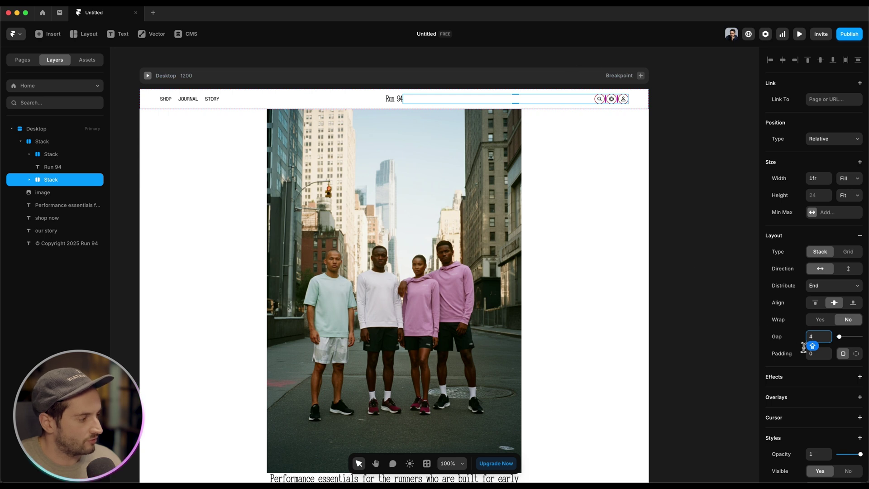
pyautogui.click(202, 102)
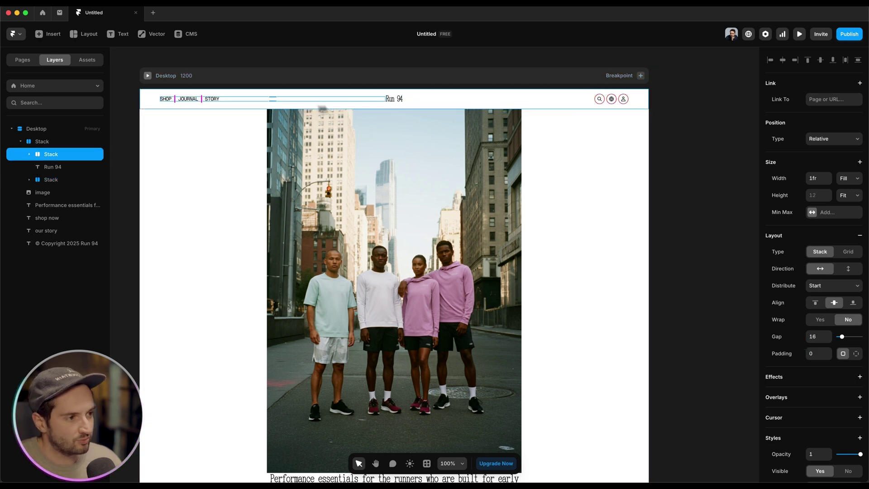
pyautogui.click(492, 102)
pyautogui.click(394, 101)
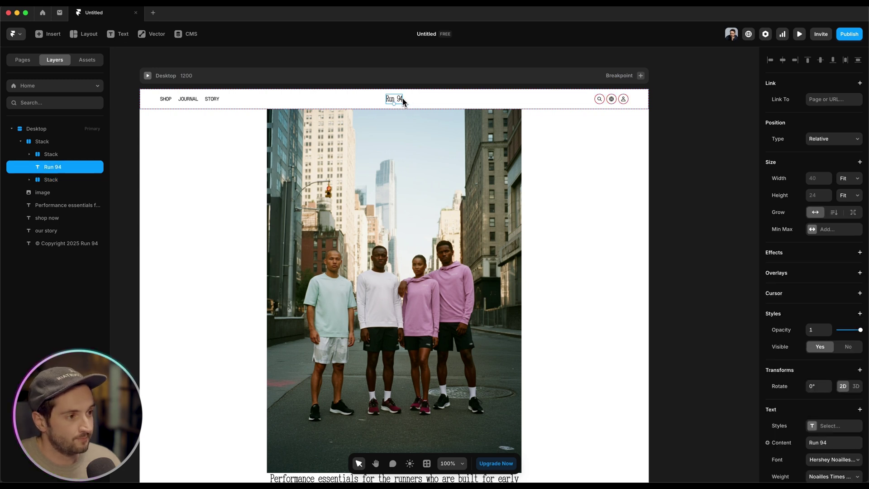
pyautogui.click(69, 154)
pyautogui.keyDown('shift'); pyautogui.click(68, 180); pyautogui.keyUp('shift')
pyautogui.scroll(-4, 863, 396)
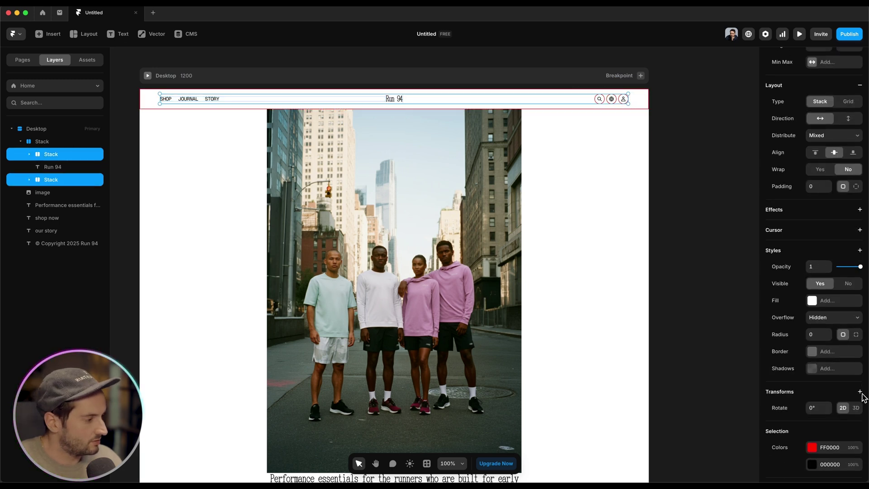
pyautogui.click(827, 351)
pyautogui.click(796, 369)
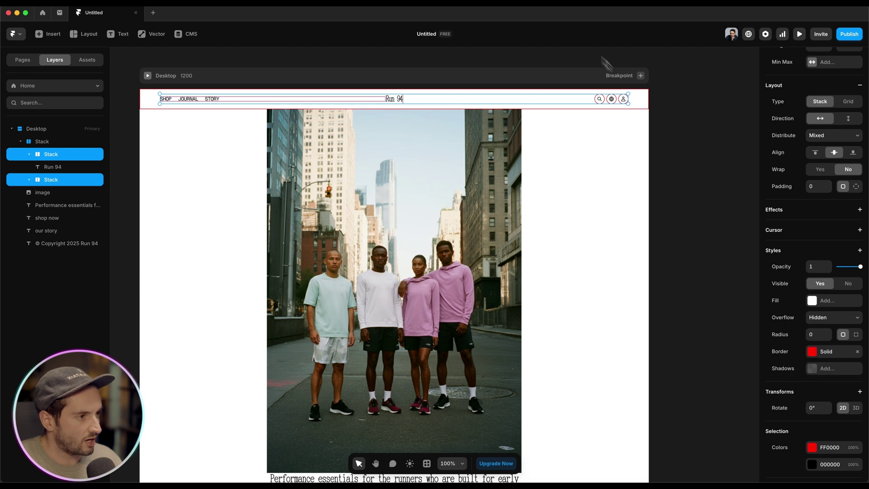
pyautogui.click(550, 59)
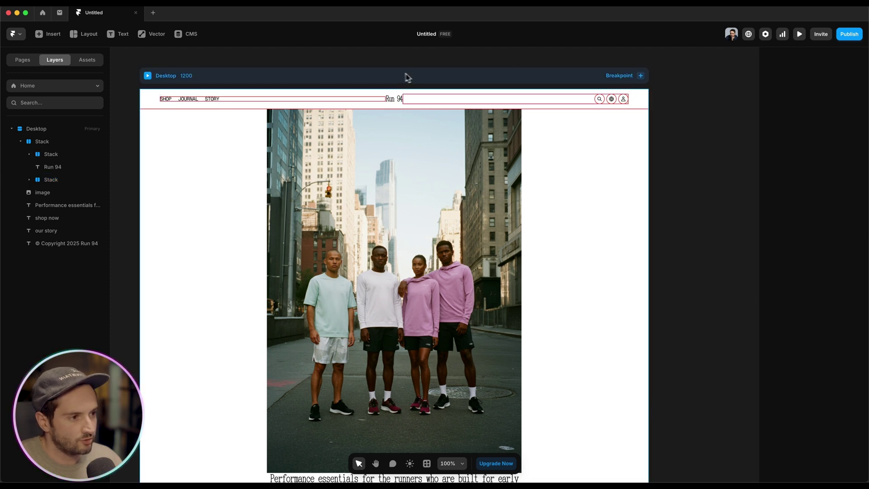
pyautogui.click(432, 101)
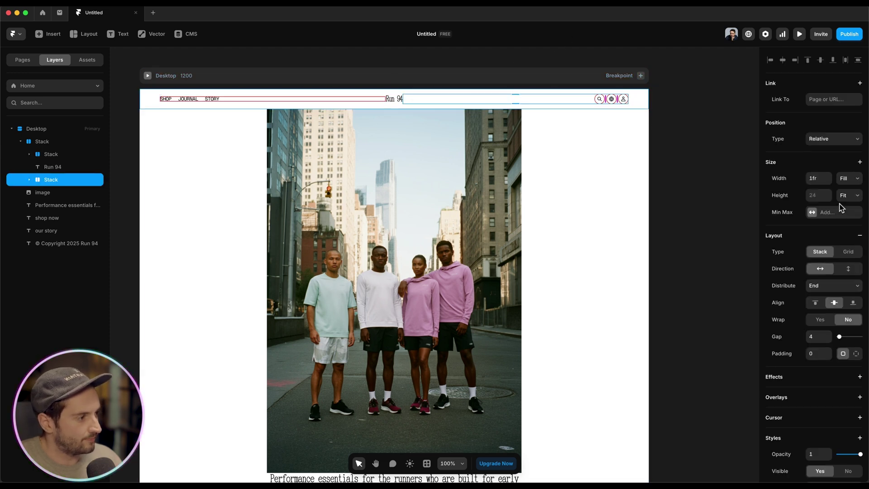
pyautogui.click(409, 62)
pyautogui.click(415, 100)
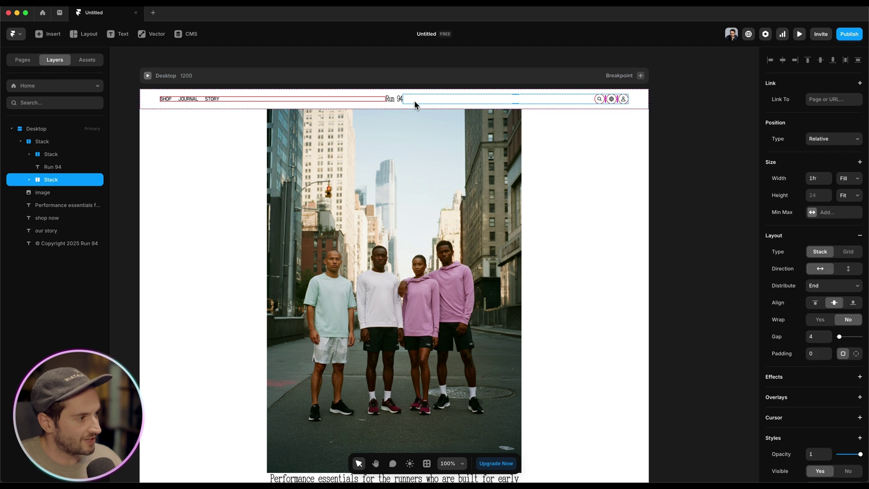
pyautogui.click(375, 100)
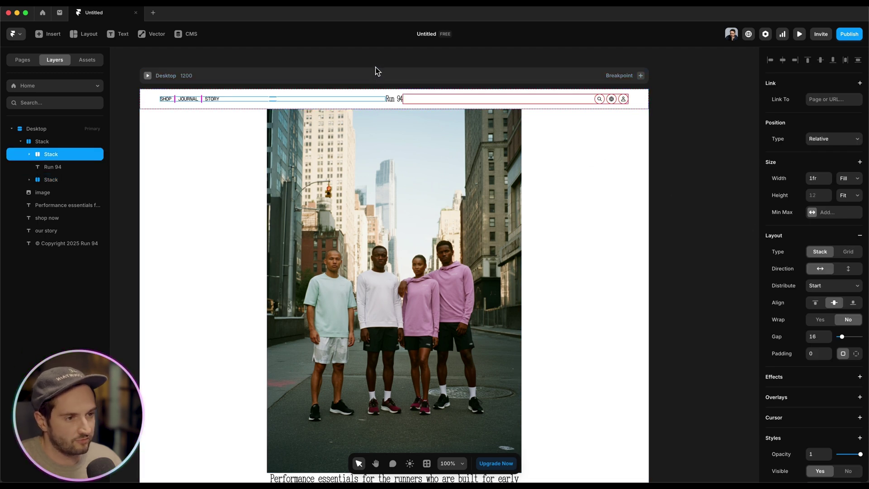
pyautogui.click(395, 56)
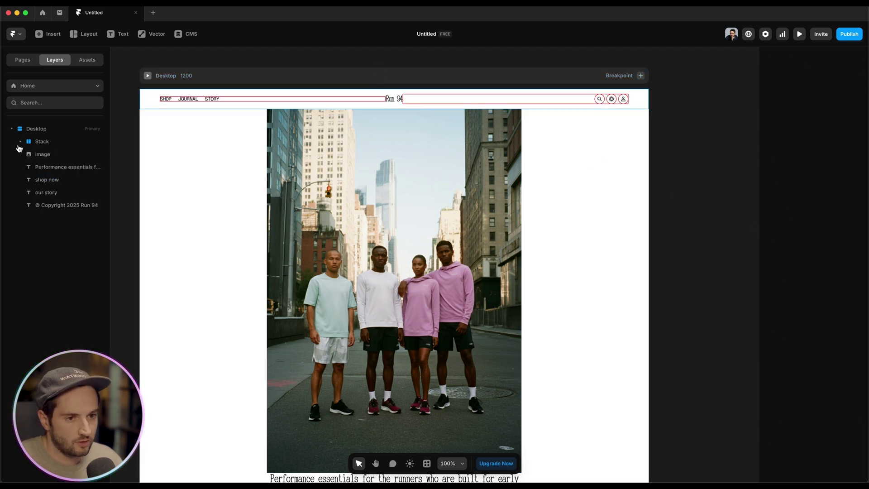
# Step: Wrap the hero image, paragraph, shop now and our story links in one stack
pyautogui.click(42, 154)
pyautogui.scroll(-7, 510, 201)
pyautogui.click(424, 196)
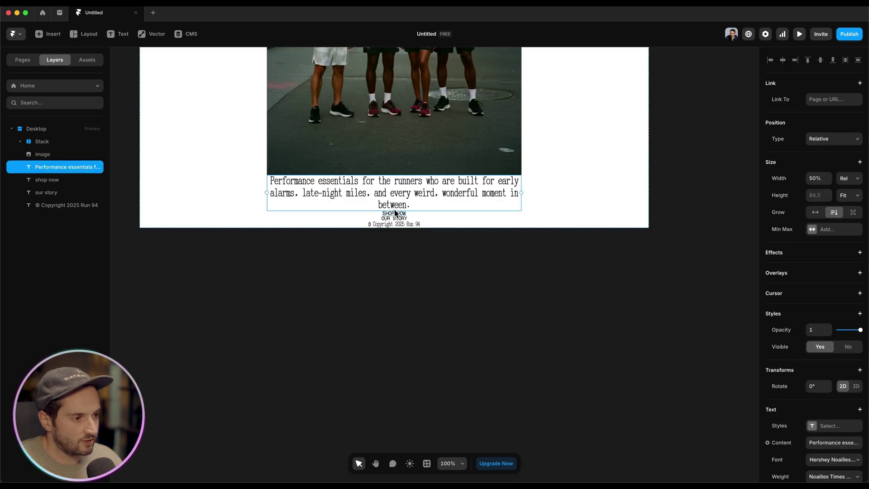
pyautogui.scroll(7, 155, 215)
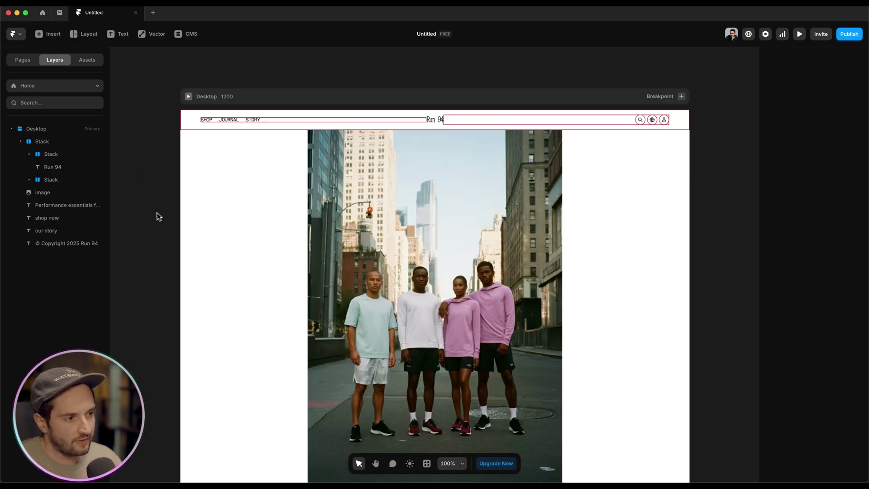
pyautogui.click(420, 202)
pyautogui.scroll(-1, 420, 203)
pyautogui.scroll(-4, 420, 202)
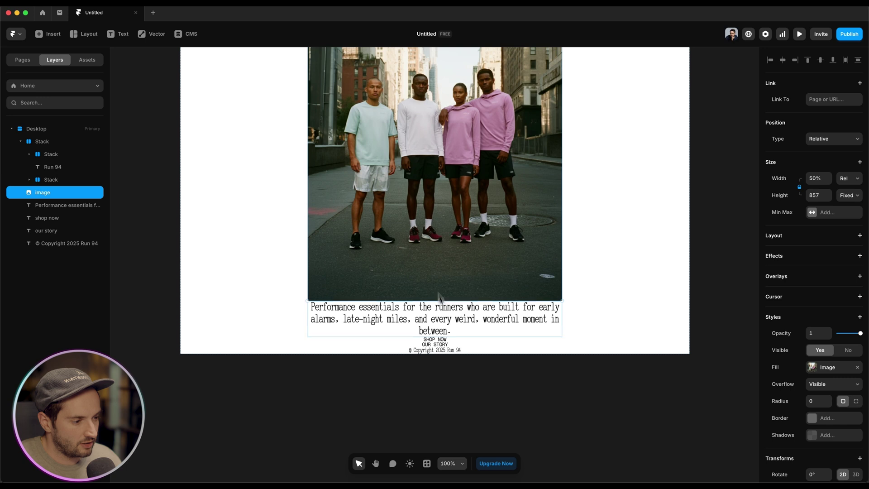
pyautogui.keyDown('shift'); pyautogui.click(443, 333); pyautogui.keyUp('shift')
pyautogui.keyDown('shift'); pyautogui.click(442, 339); pyautogui.keyUp('shift')
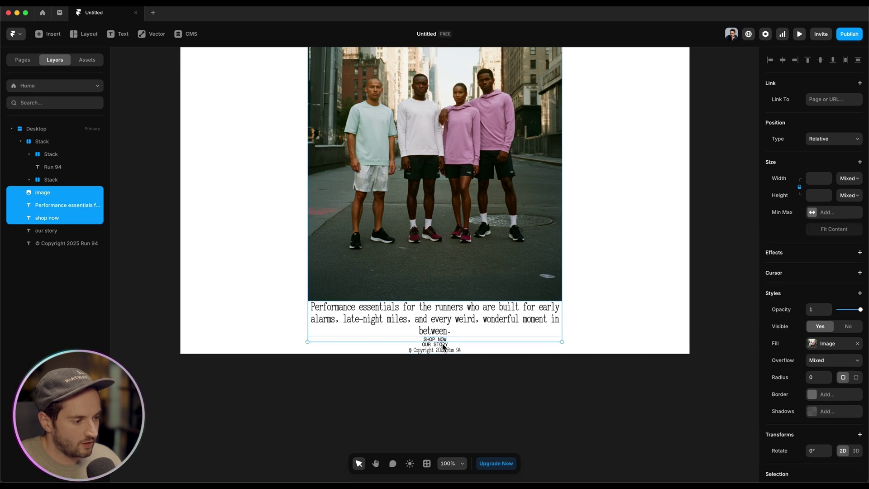
pyautogui.keyDown('shift'); pyautogui.click(442, 345); pyautogui.keyUp('shift')
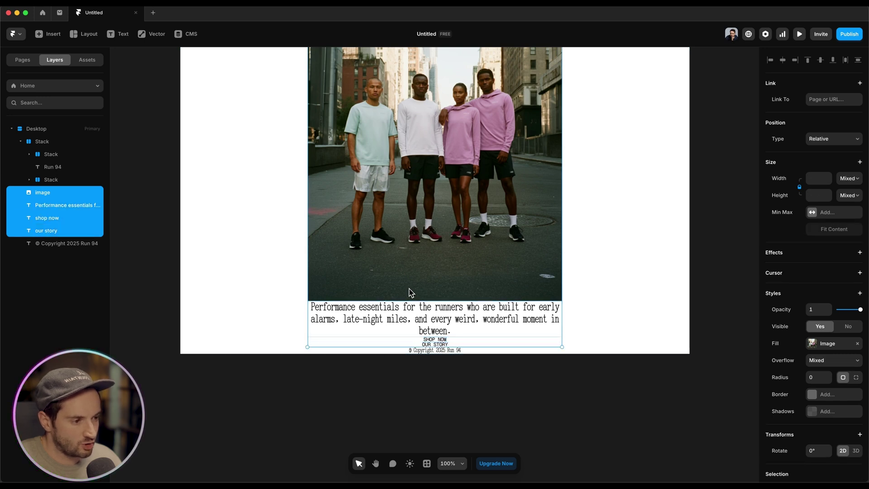
pyautogui.hotkey('shift', 'a')
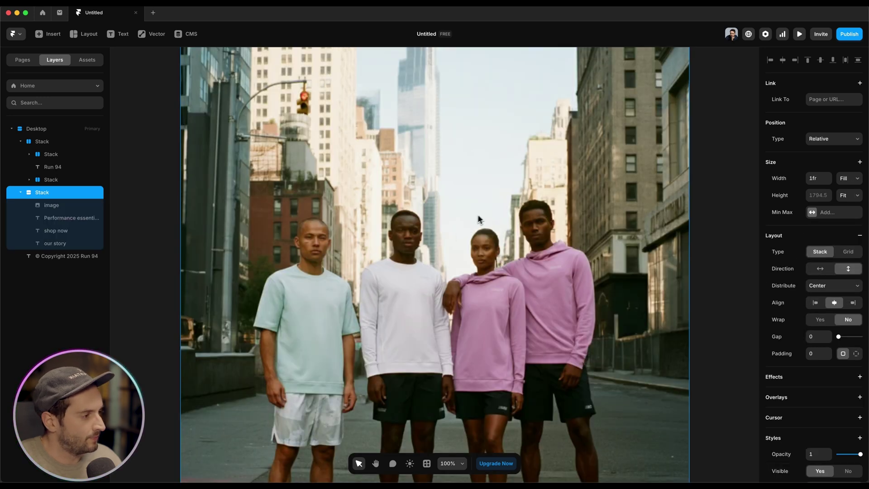
# Step: Make the stack horizontal and set the image and paragraph widths to Fill
pyautogui.scroll(5, 450, 210)
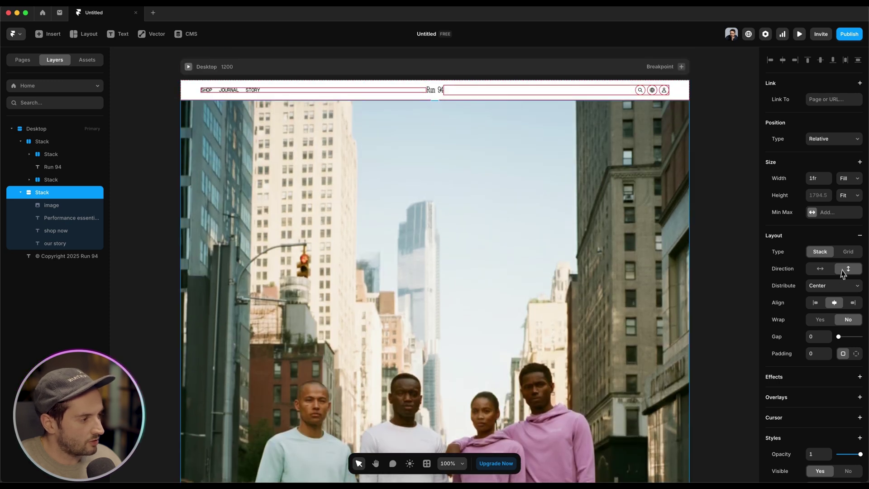
pyautogui.click(828, 273)
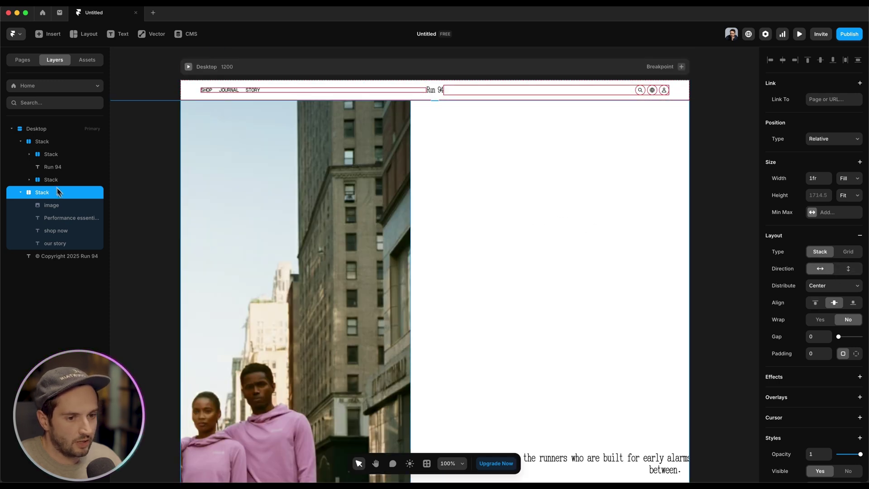
pyautogui.click(67, 205)
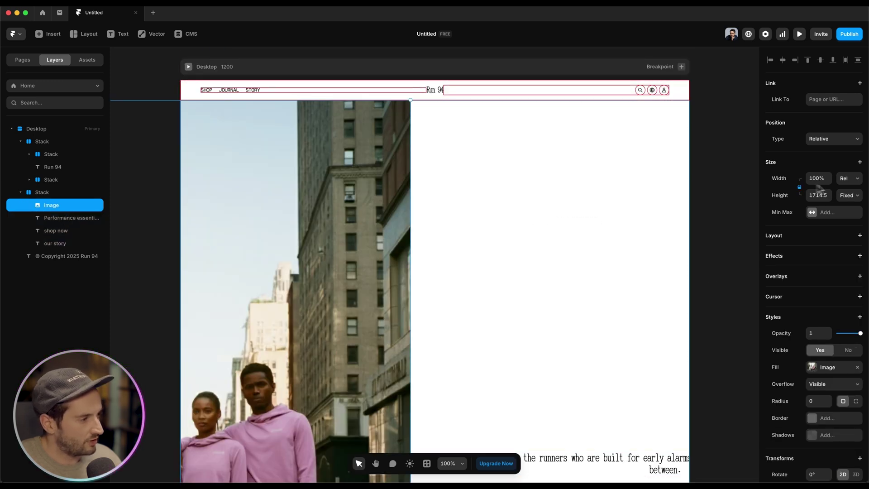
pyautogui.click(63, 218)
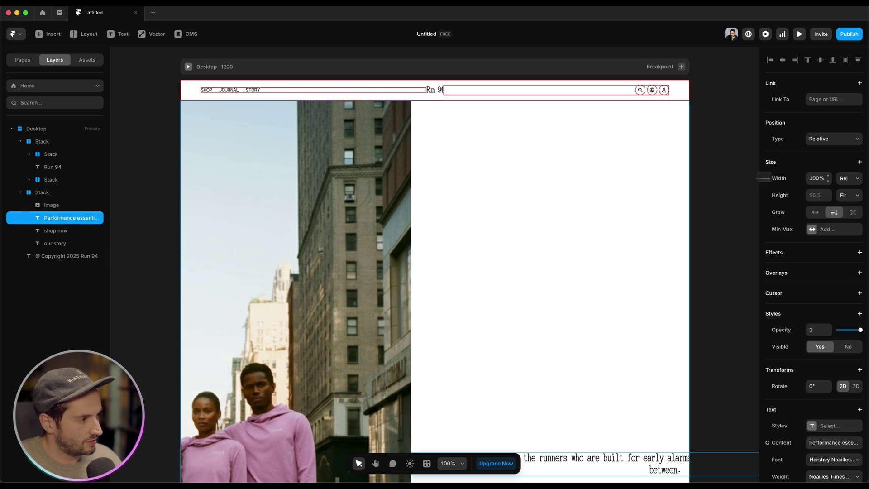
pyautogui.keyDown('shift'); pyautogui.click(54, 205); pyautogui.keyUp('shift')
pyautogui.click(849, 177)
pyautogui.click(846, 186)
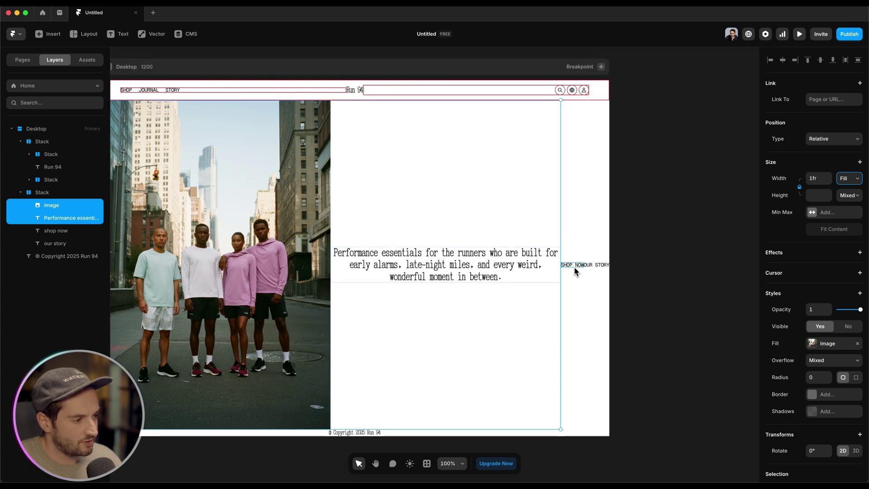
# Step: Inspect the shop now, our story and paragraph layers in the new hero row
pyautogui.click(569, 266)
pyautogui.click(596, 267)
pyautogui.click(577, 266)
pyautogui.click(542, 270)
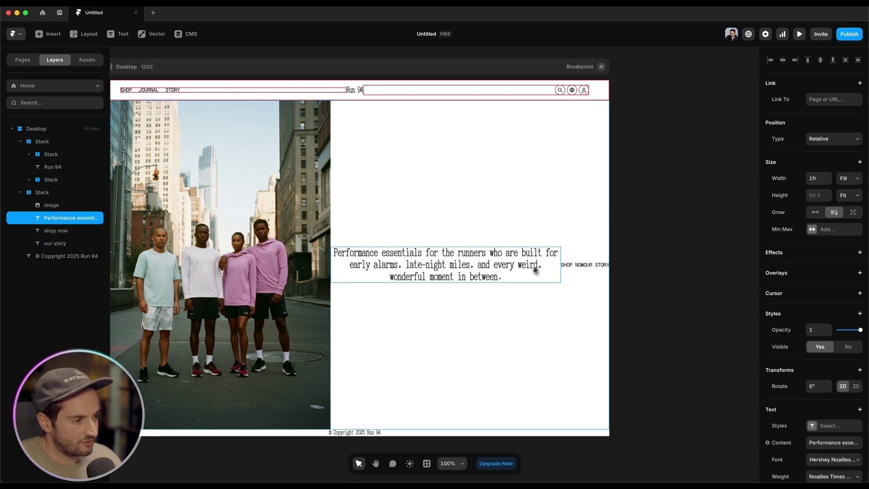
pyautogui.click(56, 244)
# Step: Wrap SHOP NOW and OUR STORY in a stack, then wrap the paragraph and links in another
pyautogui.keyDown('shift'); pyautogui.click(56, 231); pyautogui.keyUp('shift')
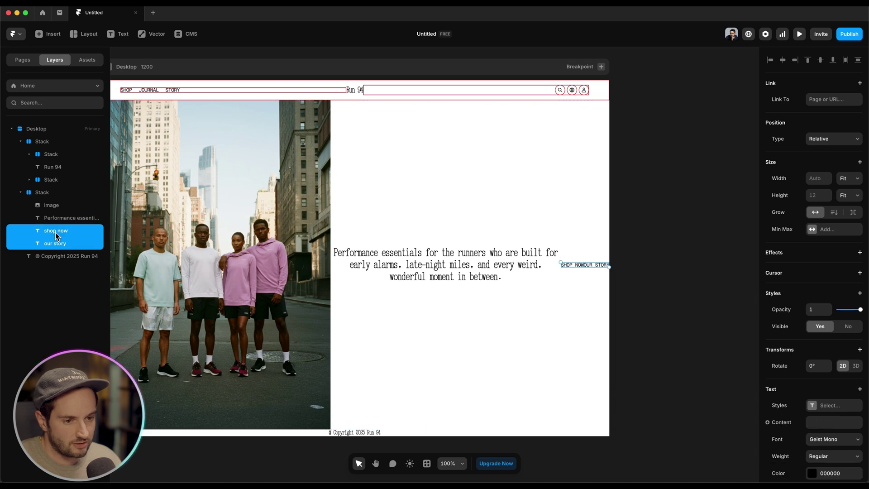
pyautogui.hotkey('shift', 'a')
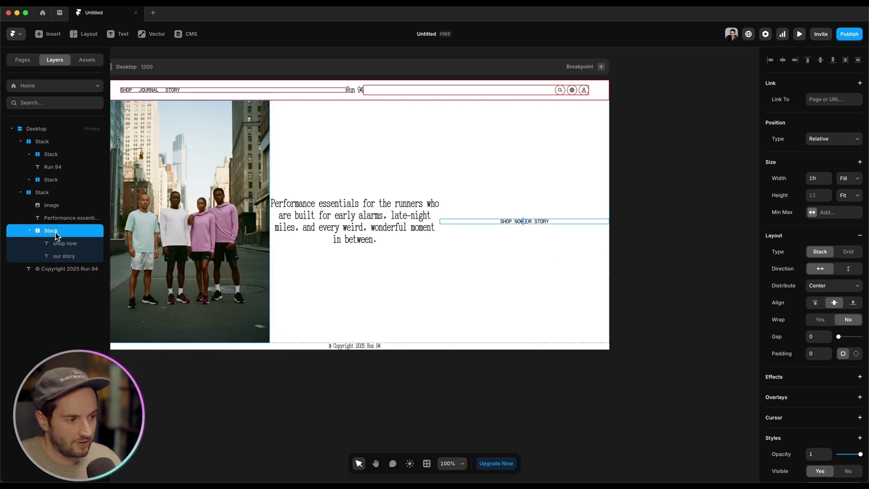
pyautogui.keyDown('shift'); pyautogui.click(400, 218); pyautogui.keyUp('shift')
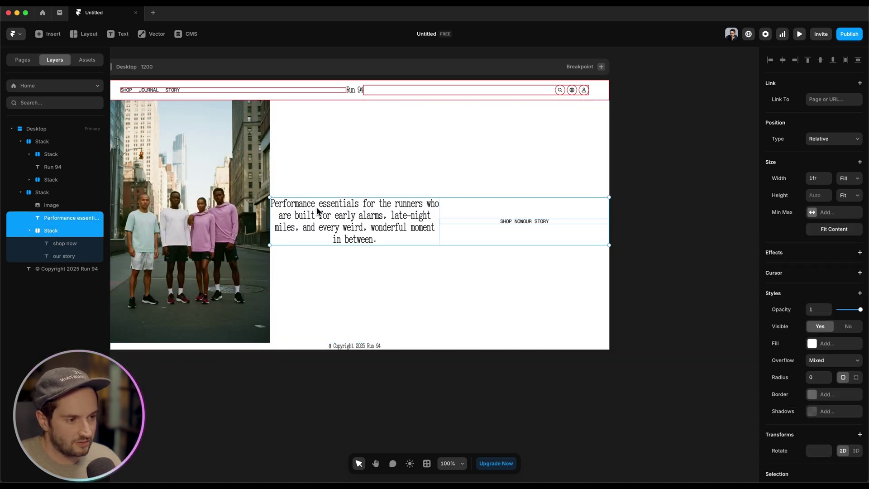
pyautogui.hotkey('shift', 'a')
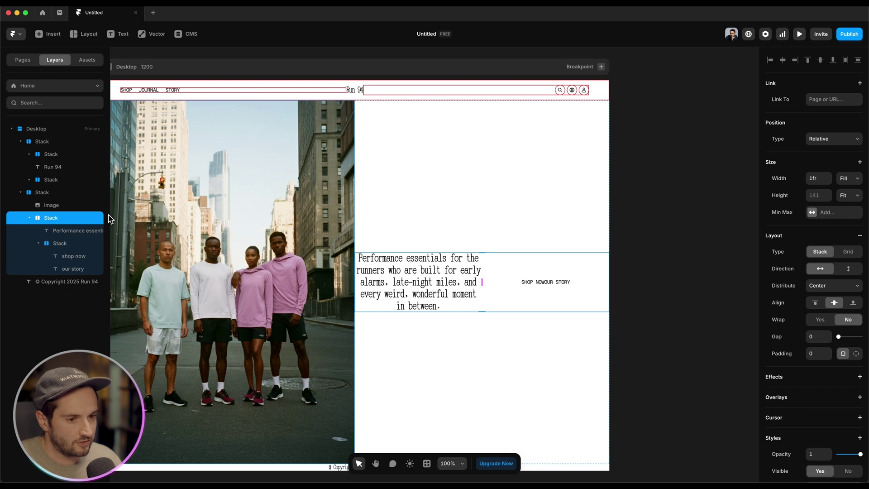
# Step: Set the new text stack to vertical direction and add a border
pyautogui.click(848, 268)
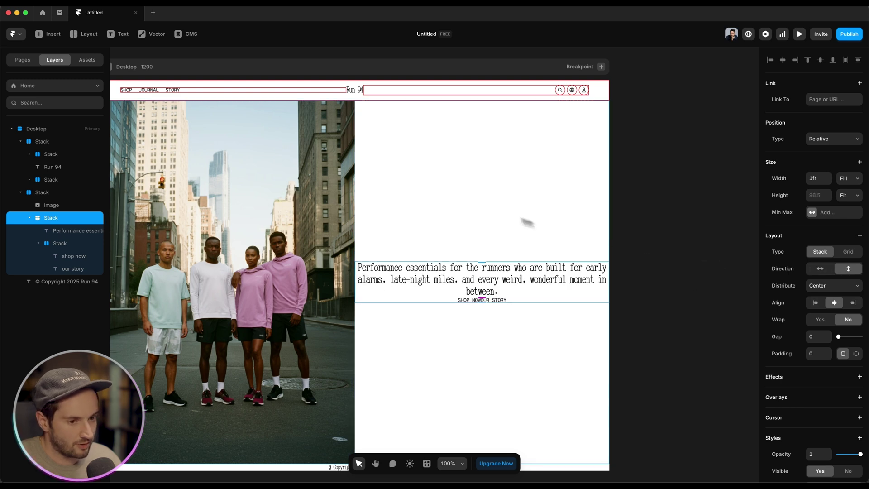
pyautogui.scroll(-5, 828, 248)
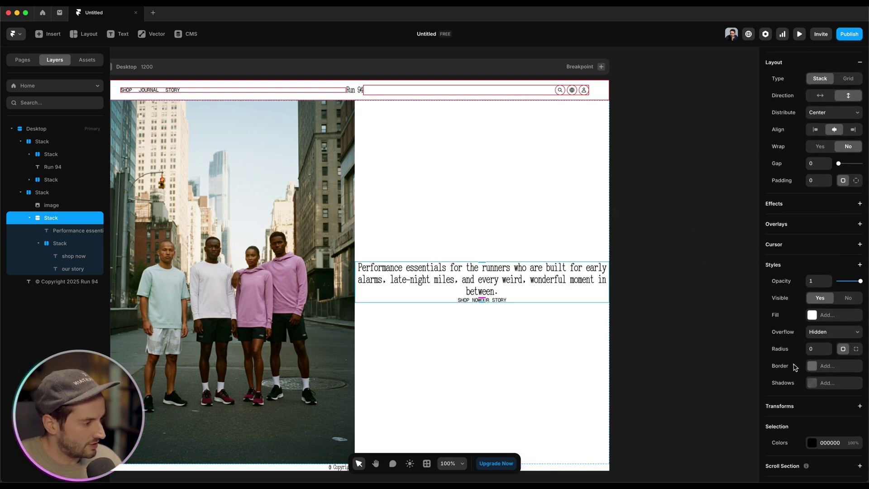
pyautogui.click(814, 366)
# Step: Reselect the paragraph's parent text stack and start editing its padding
pyautogui.click(73, 244)
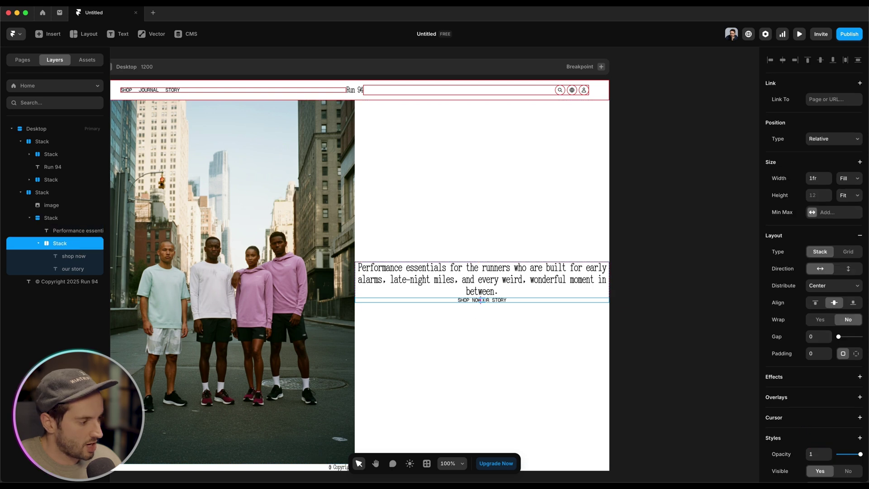
pyautogui.scroll(-2, 638, 307)
pyautogui.click(638, 307)
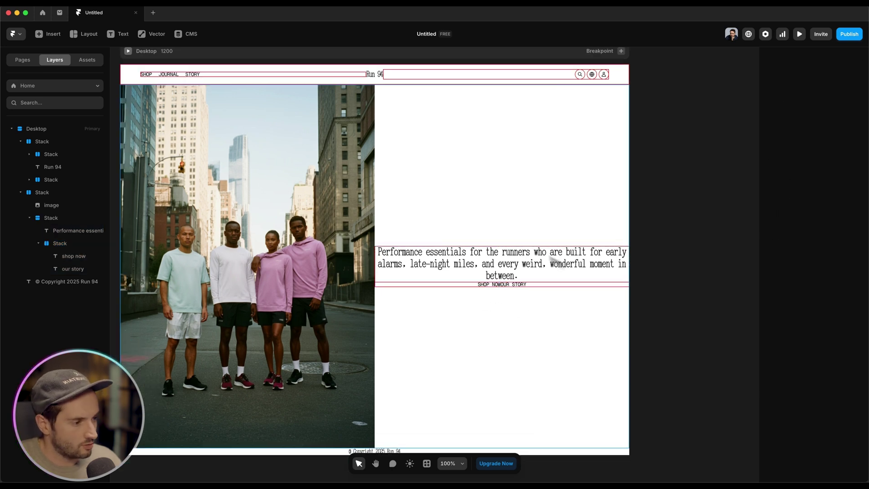
pyautogui.click(383, 265)
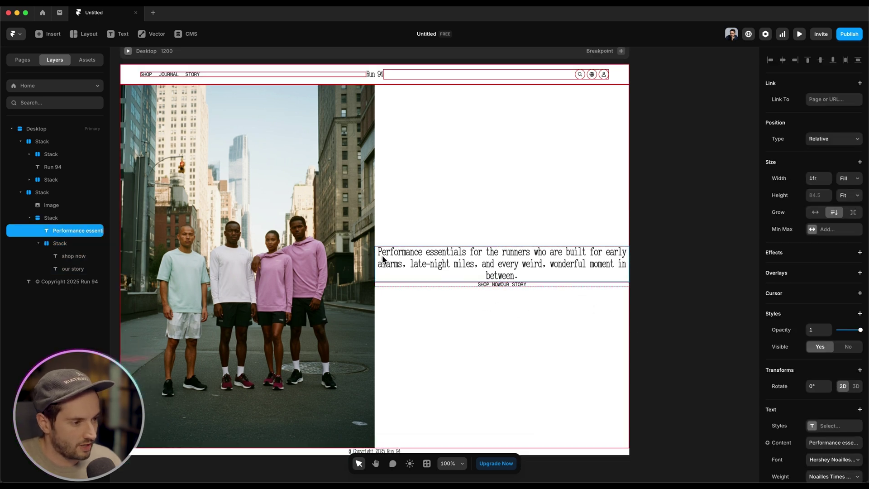
pyautogui.click(379, 250)
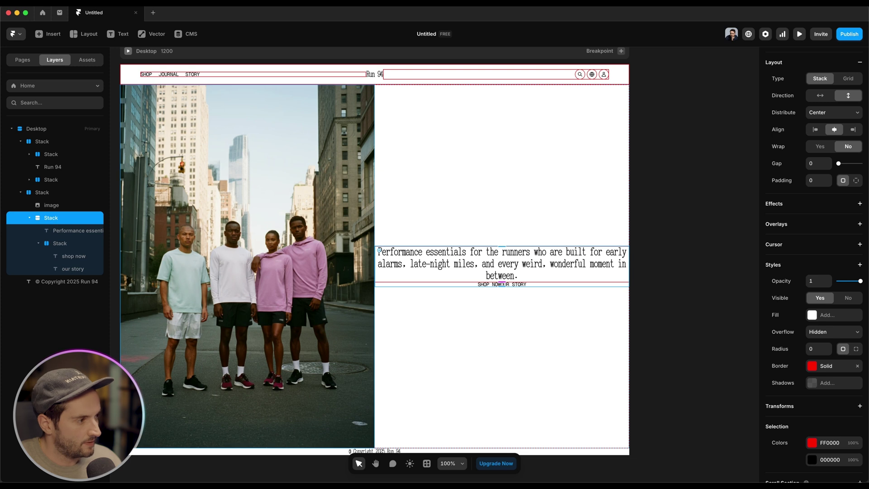
pyautogui.scroll(5, 846, 218)
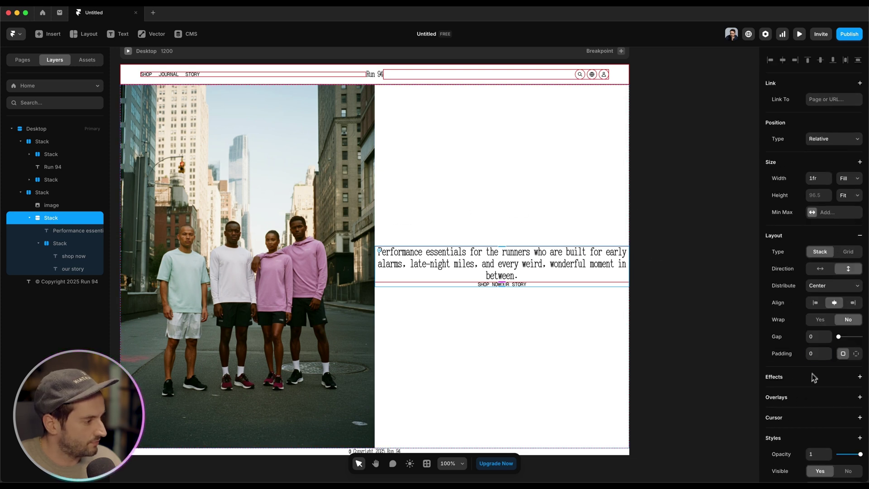
pyautogui.click(815, 354)
# Step: Set the text stack's padding to 48
pyautogui.write('48')
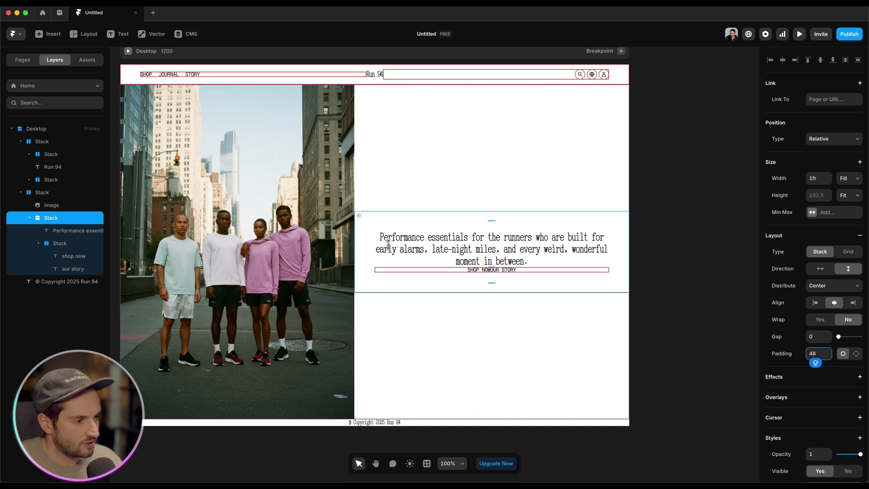
pyautogui.click(297, 179)
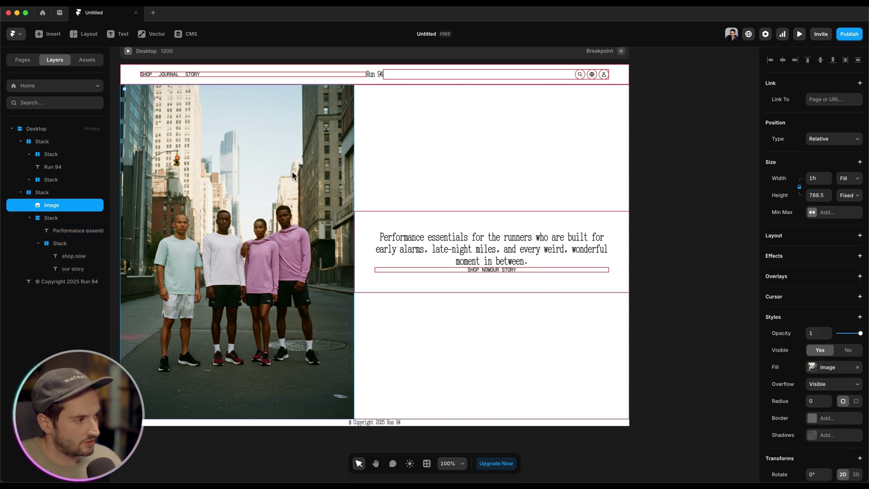
pyautogui.click(397, 224)
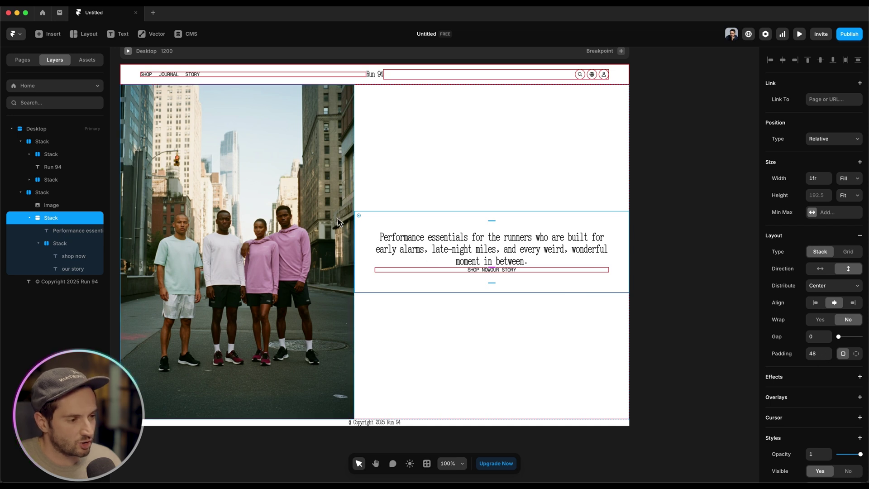
pyautogui.click(277, 202)
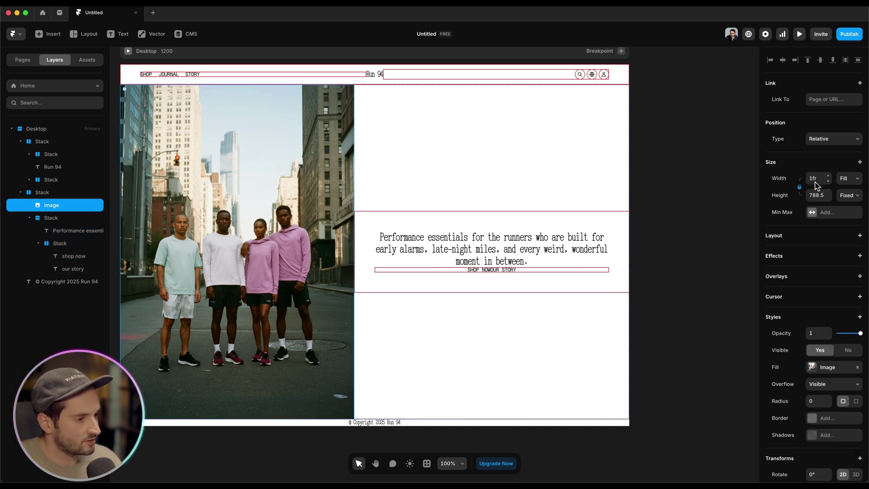
# Step: Set the hero text stack's width to 50%
pyautogui.click(557, 225)
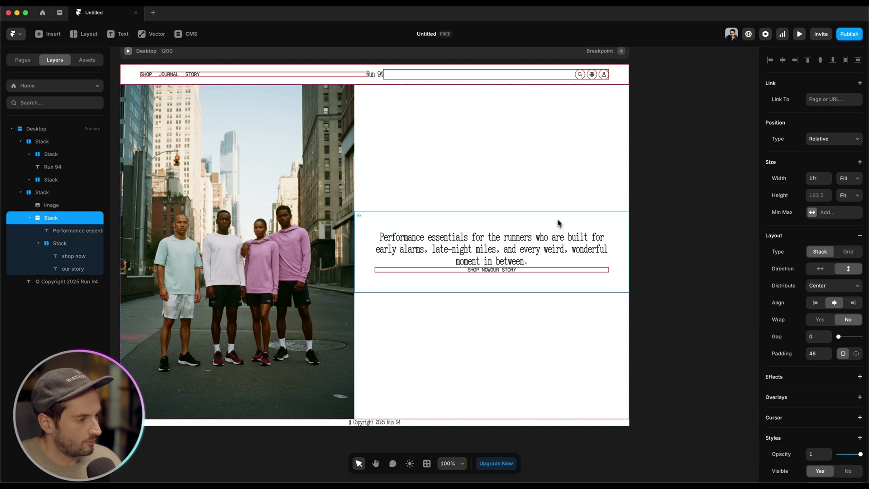
pyautogui.click(815, 180)
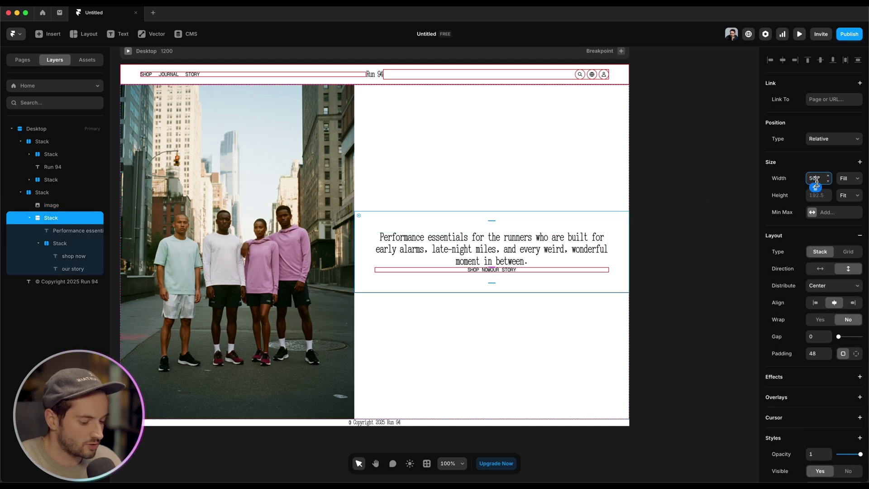
pyautogui.write('50%')
pyautogui.press('Return')
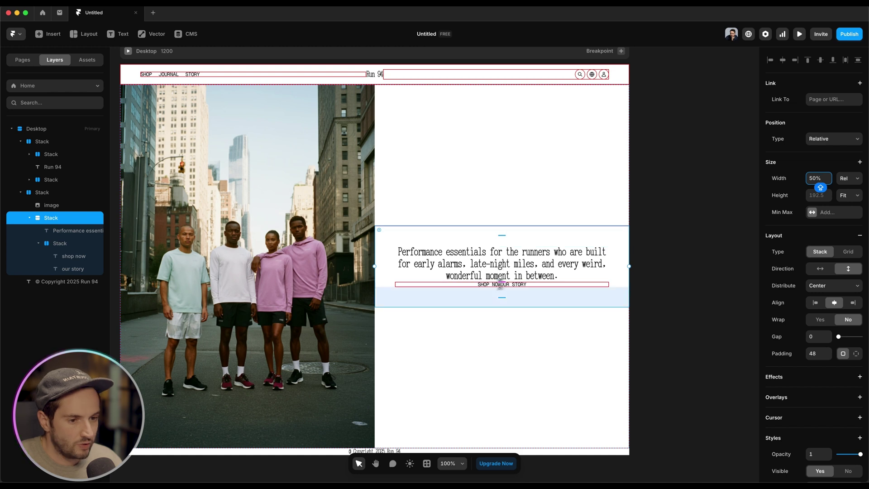
# Step: Preview the page and widen the viewport to check the hero reflows
pyautogui.click(443, 264)
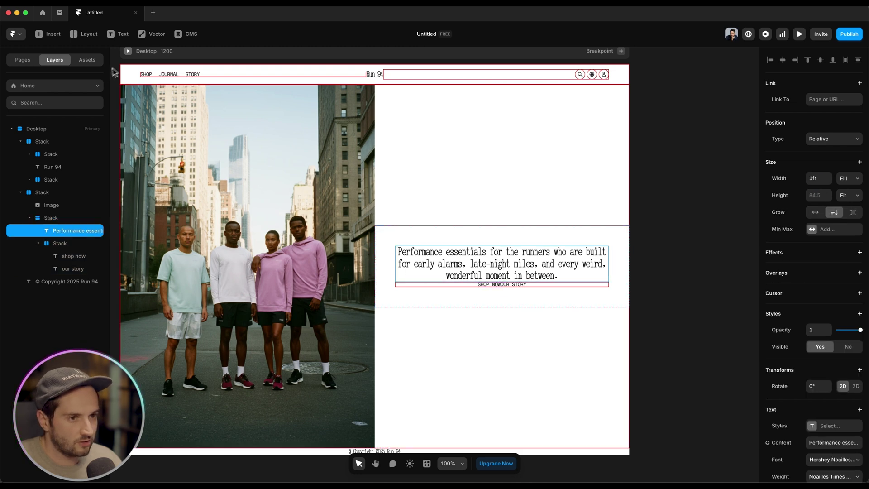
pyautogui.press('super+p')
pyautogui.moveTo(749, 348); pyautogui.dragTo(865, 348)
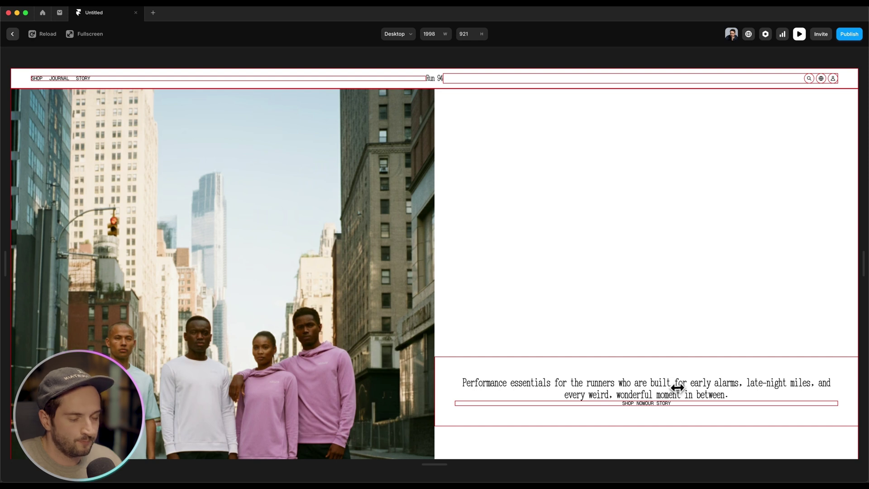
pyautogui.press('Escape')
# Step: Wrap the hero paragraph and links stack together in a new stack
pyautogui.keyDown('shift'); pyautogui.click(61, 244); pyautogui.keyUp('shift')
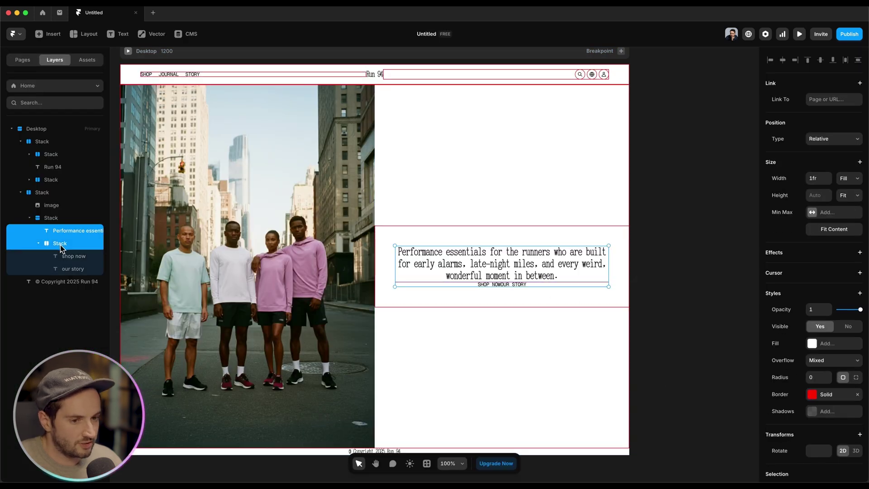
pyautogui.press('super+Return')
pyautogui.rightClick(62, 248)
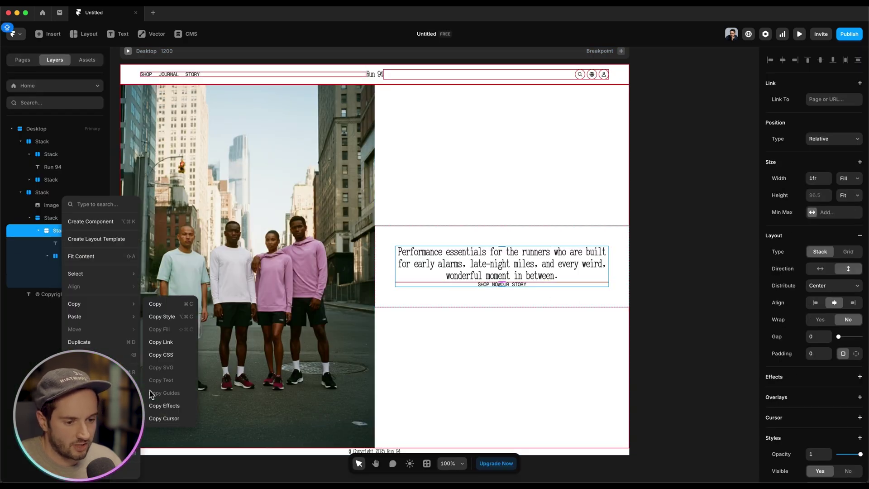
pyautogui.press('Escape')
pyautogui.scroll(-5, 828, 410)
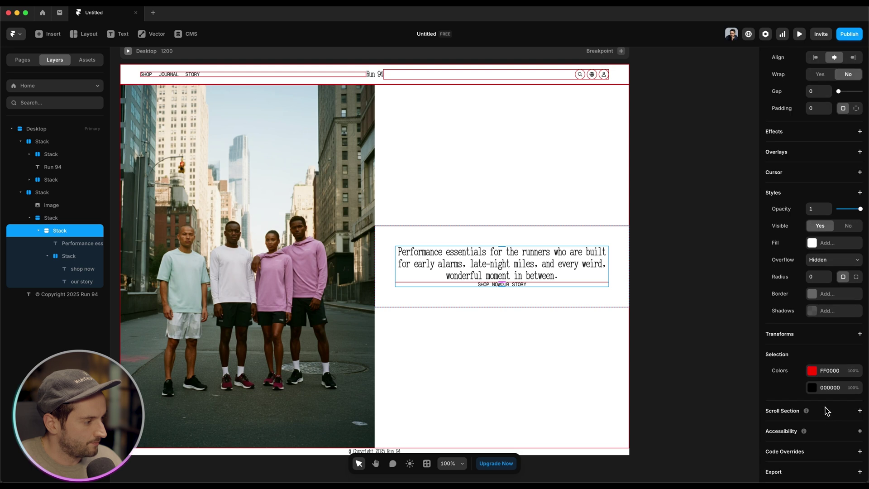
# Step: Give the new stack a red solid border
pyautogui.click(824, 293)
pyautogui.click(834, 319)
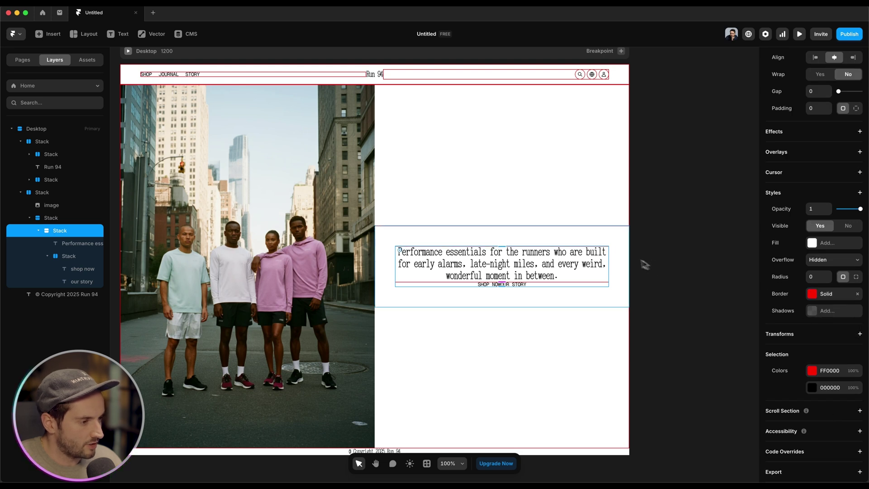
pyautogui.scroll(5, 846, 131)
# Step: Add a Max Width size limit to the new stack
pyautogui.click(835, 212)
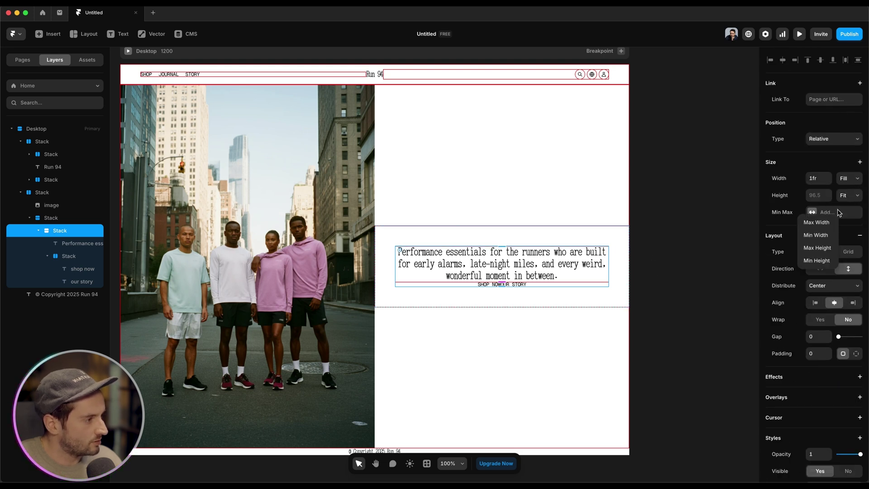
pyautogui.click(835, 222)
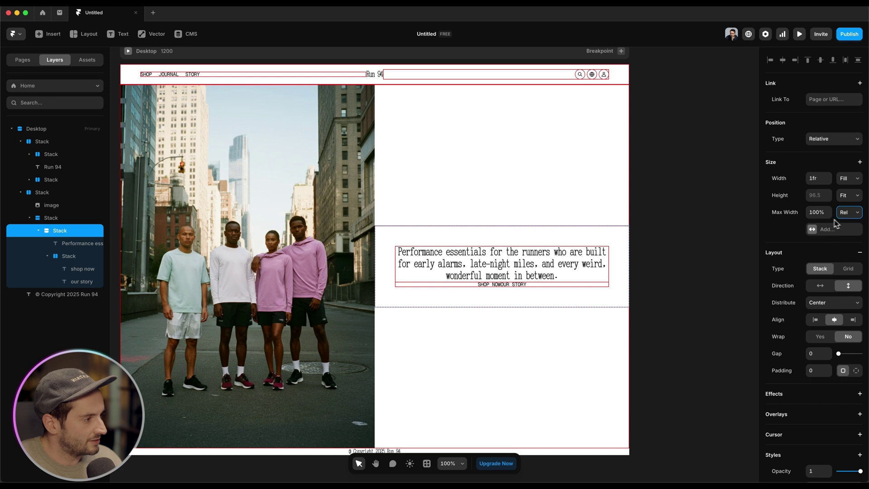
pyautogui.click(820, 216)
pyautogui.click(576, 272)
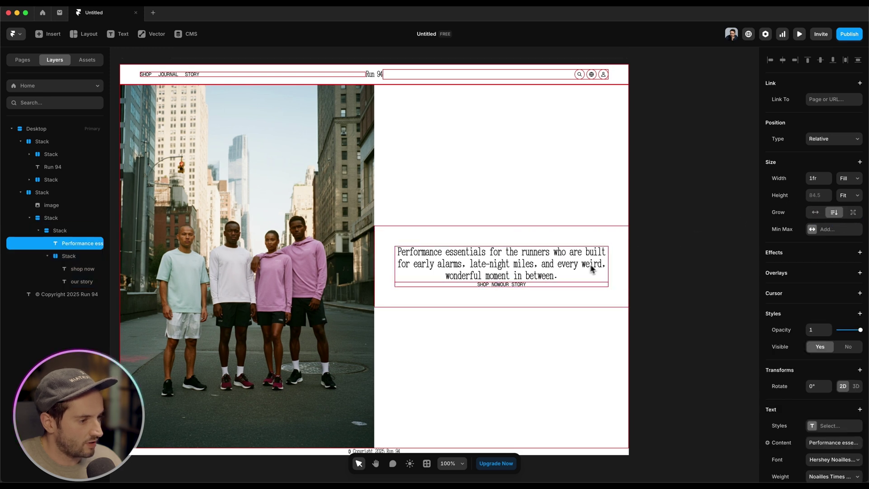
pyautogui.hscroll(2, 511, 274)
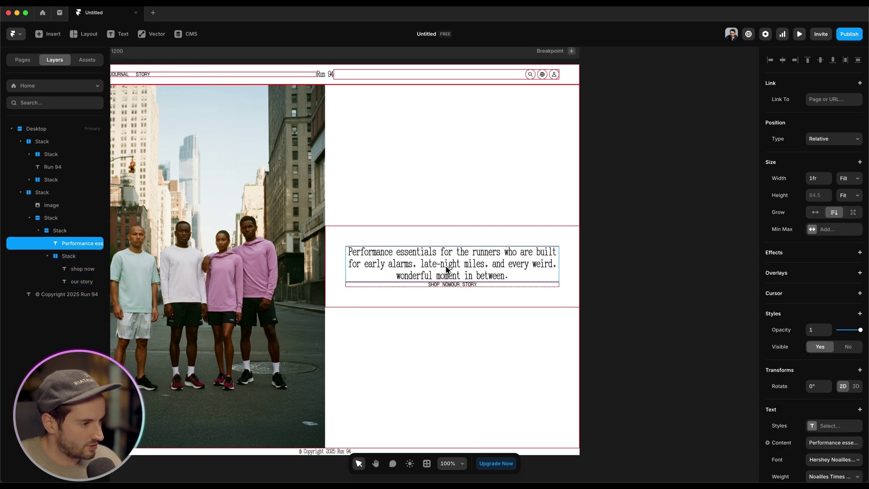
# Step: Test a fixed, narrower paragraph width, then return the paragraph to Fill
pyautogui.click(848, 178)
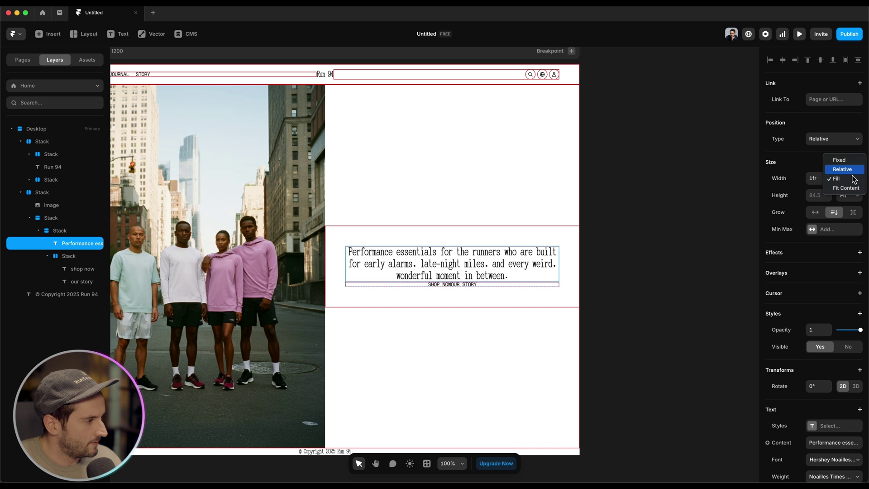
pyautogui.click(842, 160)
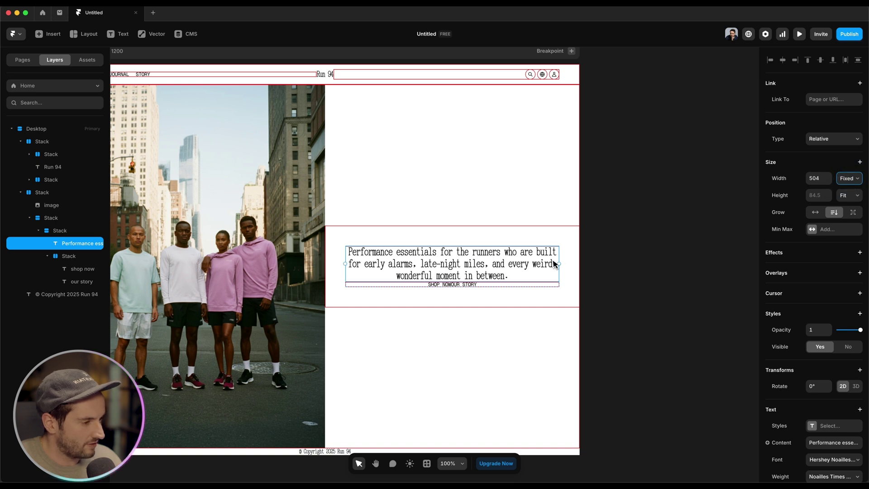
pyautogui.moveTo(559, 262)
pyautogui.mouseDown()
pyautogui.moveTo(532, 265)
pyautogui.moveTo(544, 267)
pyautogui.mouseUp()
pyautogui.press('super+z')
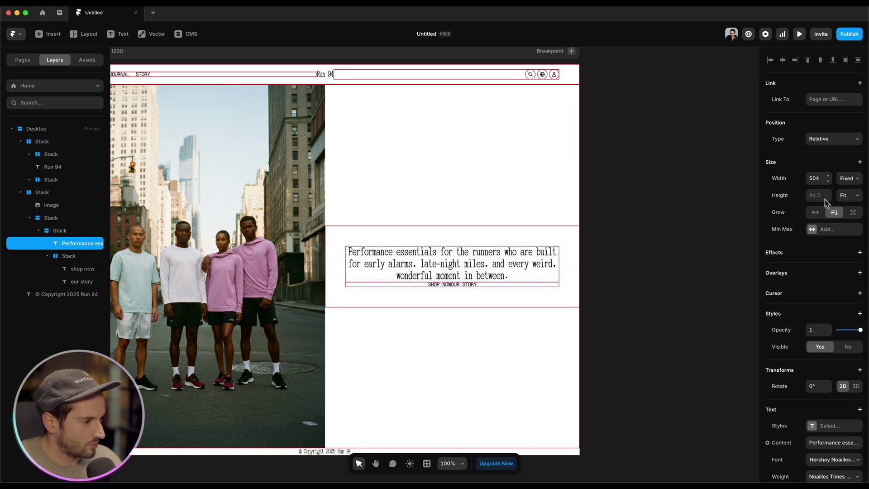
pyautogui.moveTo(559, 264); pyautogui.dragTo(546, 264)
pyautogui.click(854, 210)
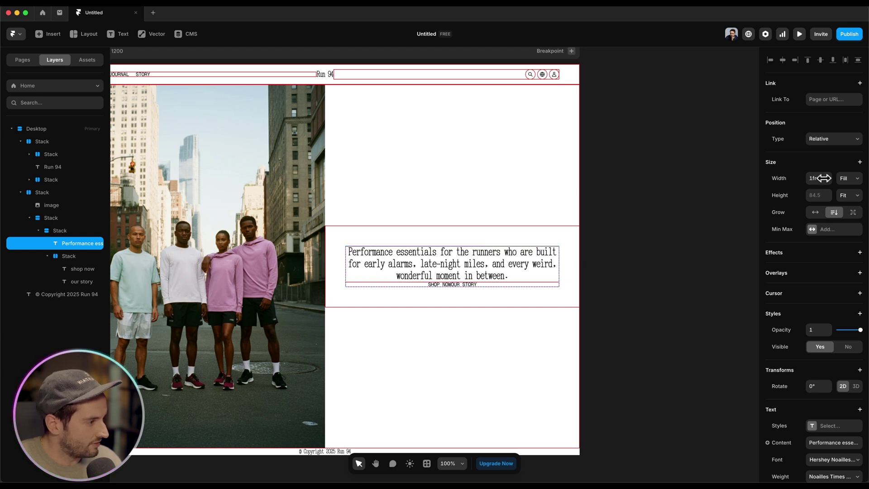
# Step: Give the hero paragraph a fixed Max Width of 450
pyautogui.click(828, 229)
pyautogui.click(822, 233)
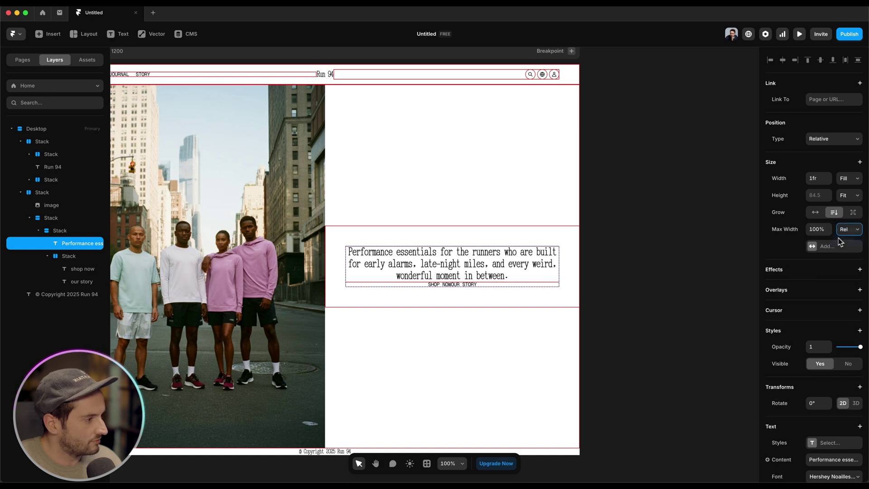
pyautogui.click(841, 242)
pyautogui.click(817, 230)
pyautogui.write('450')
pyautogui.press('Return')
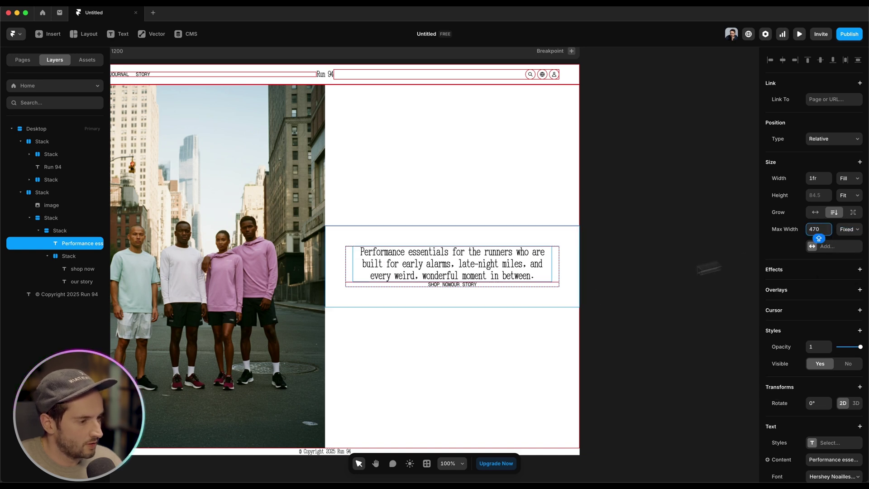
pyautogui.click(606, 260)
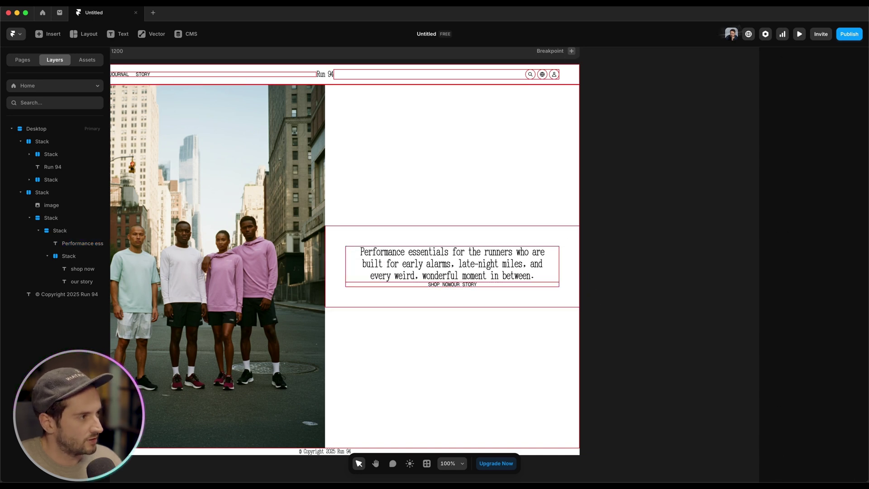
# Step: Preview the page and resize it to check the paragraph wrapping
pyautogui.click(800, 34)
pyautogui.moveTo(696, 362)
pyautogui.mouseDown()
pyautogui.moveTo(853, 357)
pyautogui.moveTo(588, 371)
pyautogui.moveTo(701, 369)
pyautogui.mouseUp()
pyautogui.press('Escape')
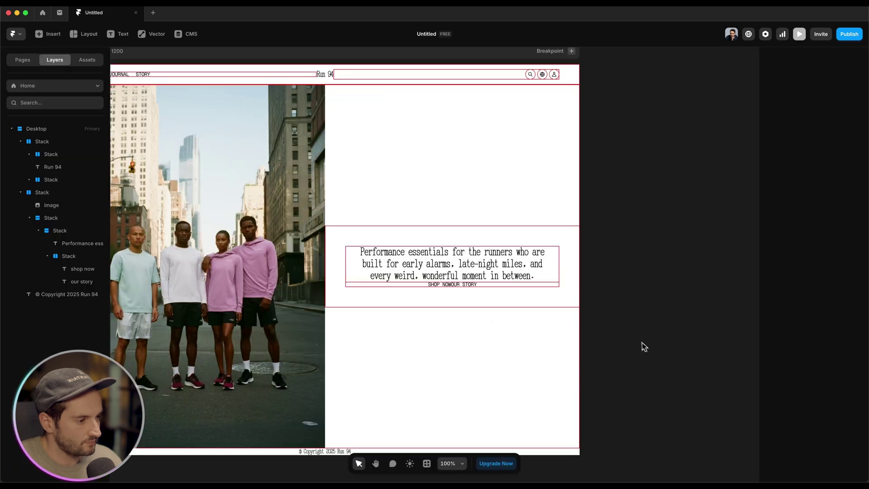
# Step: Set a 16 gap between the hero paragraph and its links
pyautogui.click(440, 285)
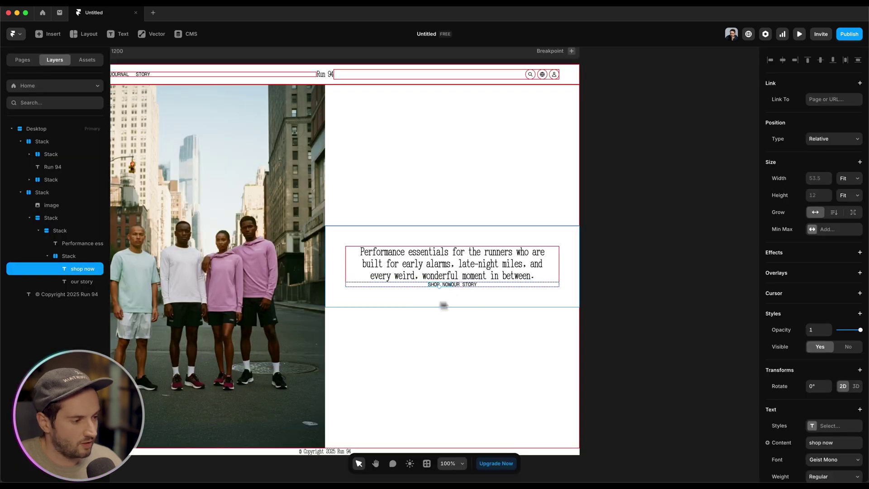
pyautogui.click(60, 232)
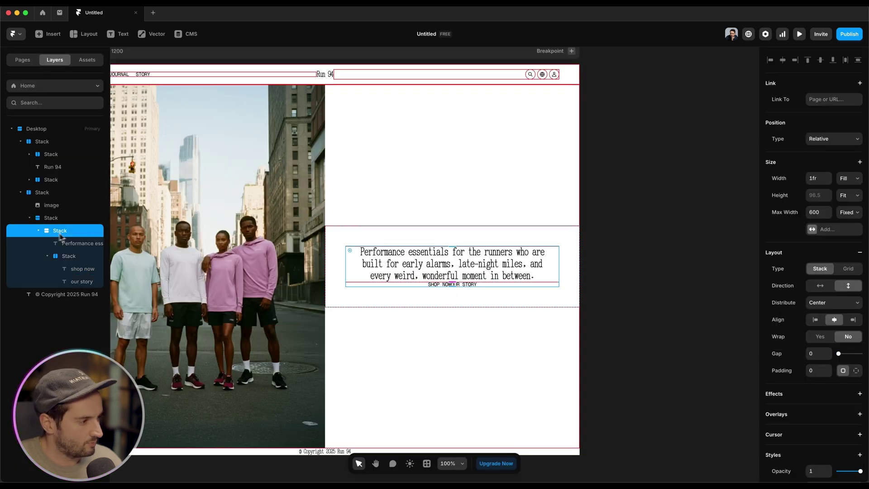
pyautogui.click(814, 353)
pyautogui.write('16')
pyautogui.press('Return')
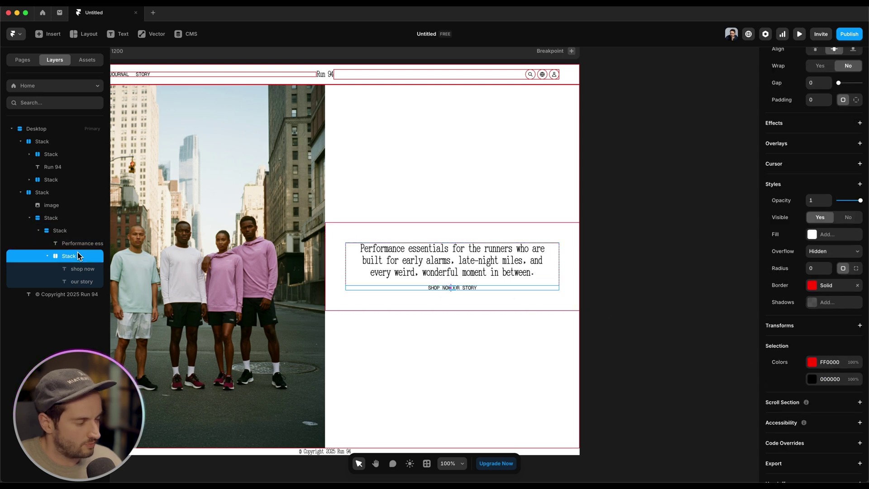
# Step: Set the links stack gap to 8
pyautogui.click(450, 287)
pyautogui.scroll(5, 819, 272)
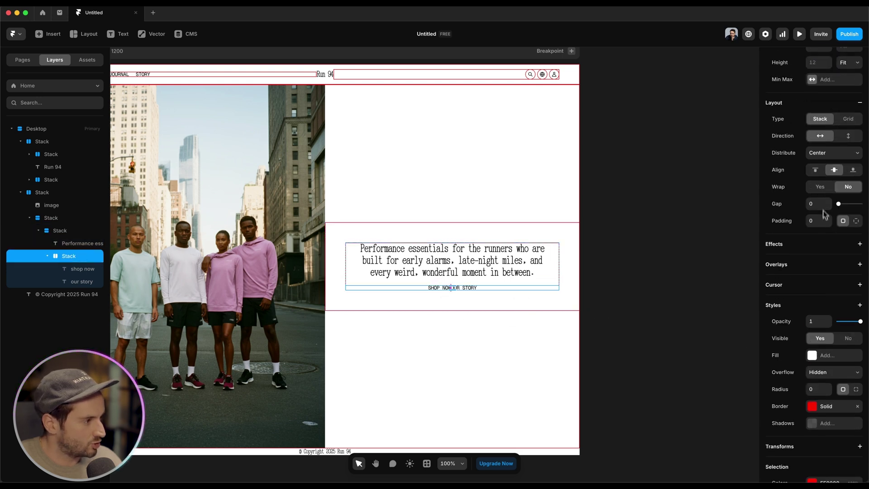
pyautogui.write('8')
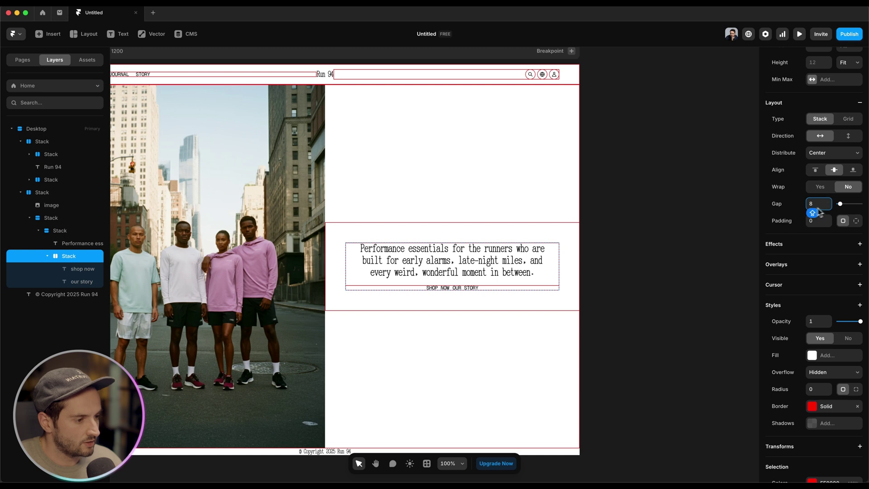
# Step: Wrap SHOP NOW and OUR STORY each in their own stack
pyautogui.click(438, 289)
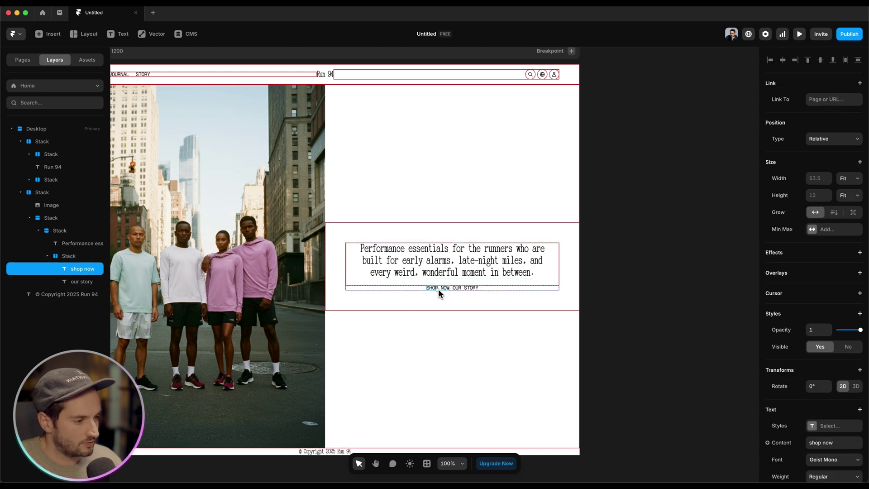
pyautogui.keyDown('shift'); pyautogui.click(466, 288); pyautogui.keyUp('shift')
pyautogui.press('super+Return')
pyautogui.click(86, 295)
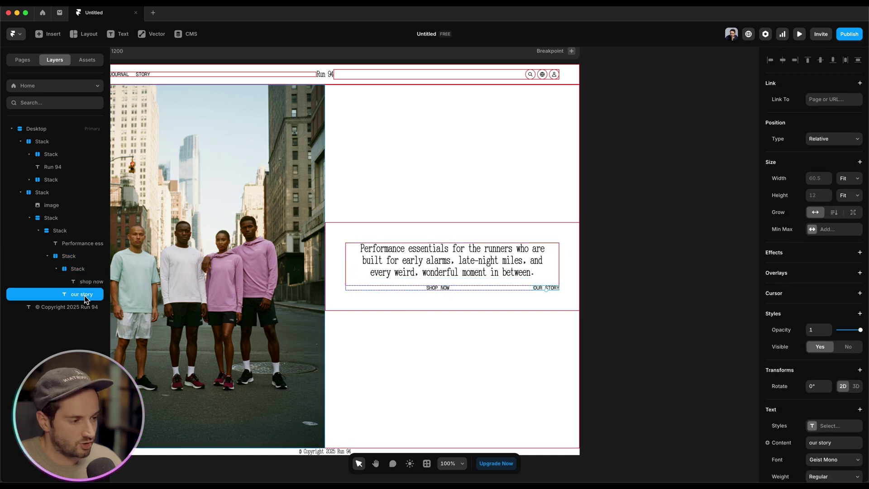
pyautogui.press('super+Return')
pyautogui.keyDown('shift'); pyautogui.click(78, 268); pyautogui.keyUp('shift')
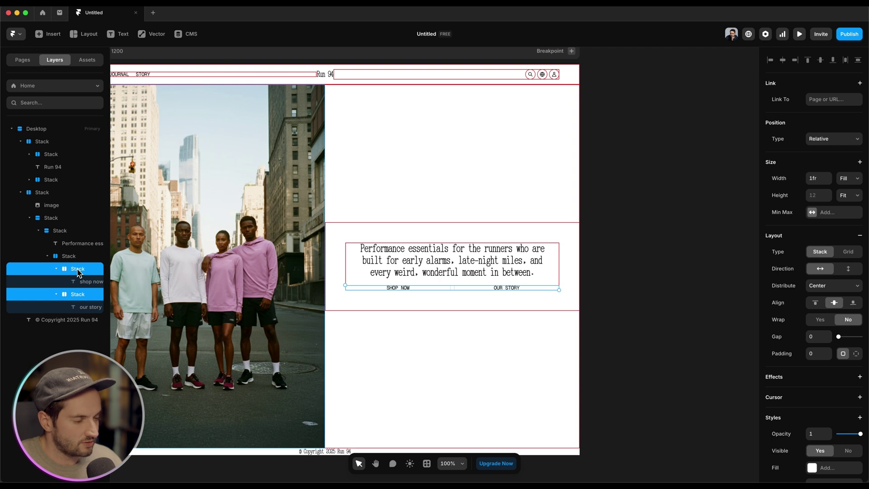
# Step: Size both button stacks to fit content, trying a black 000000 fill then undoing it
pyautogui.click(849, 181)
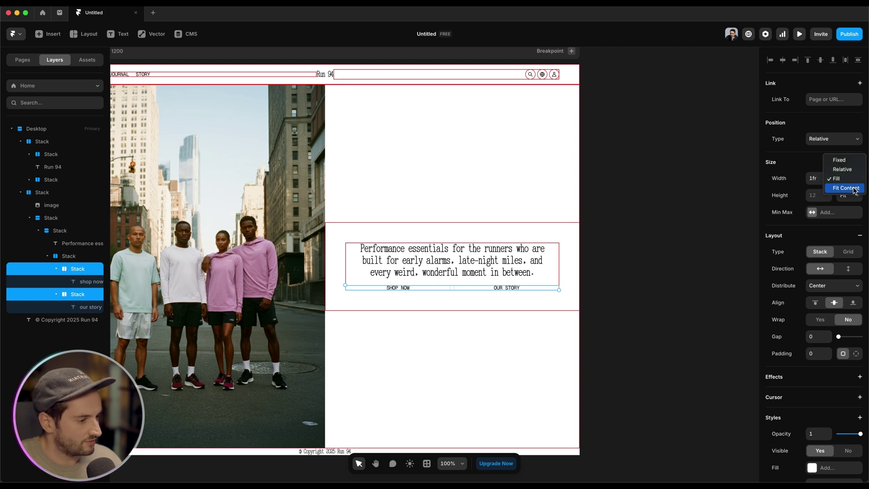
pyautogui.click(853, 191)
pyautogui.scroll(-5, 826, 261)
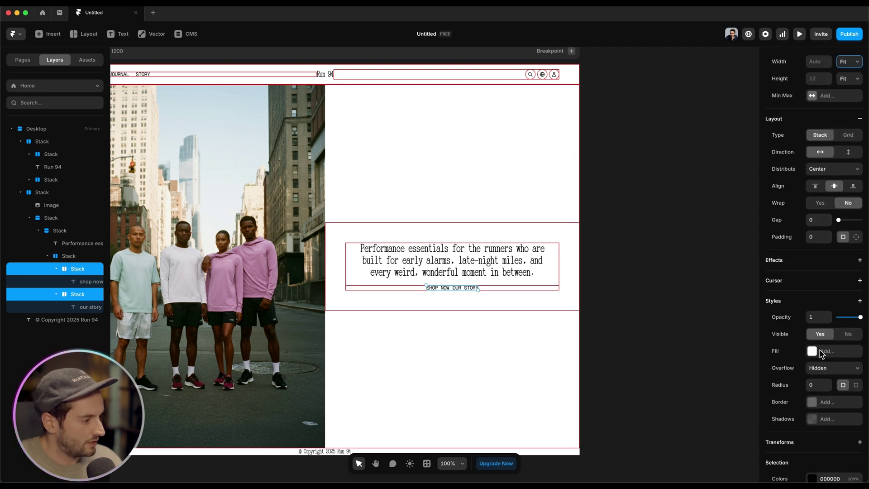
pyautogui.click(824, 323)
pyautogui.write('000000')
pyautogui.press('Return')
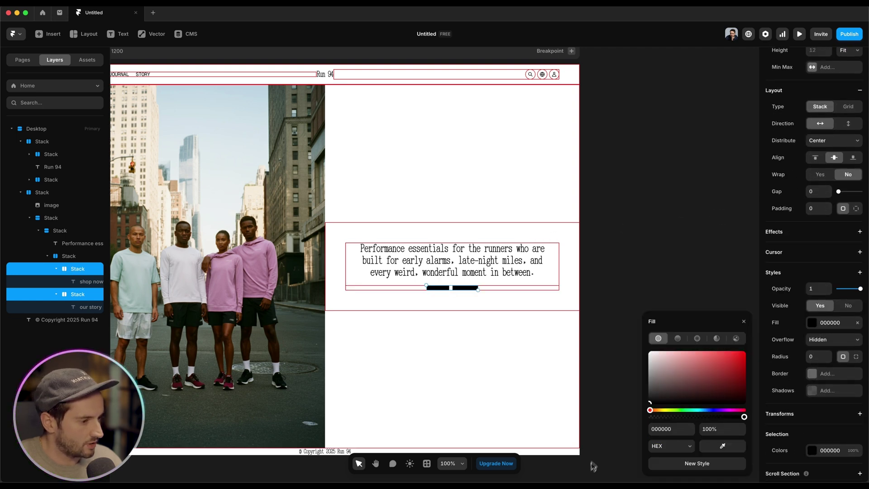
pyautogui.scroll(-2, 820, 309)
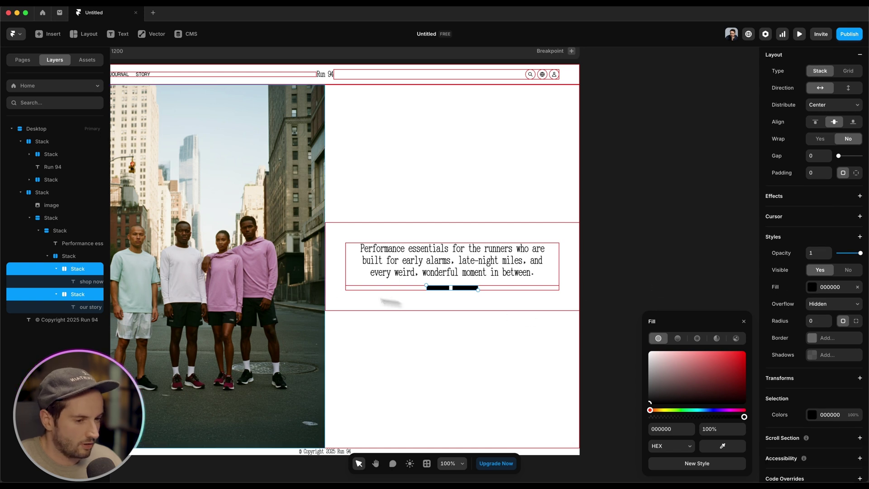
pyautogui.press('super+z')
# Step: Give only the SHOP NOW button stack a black fill
pyautogui.click(78, 269)
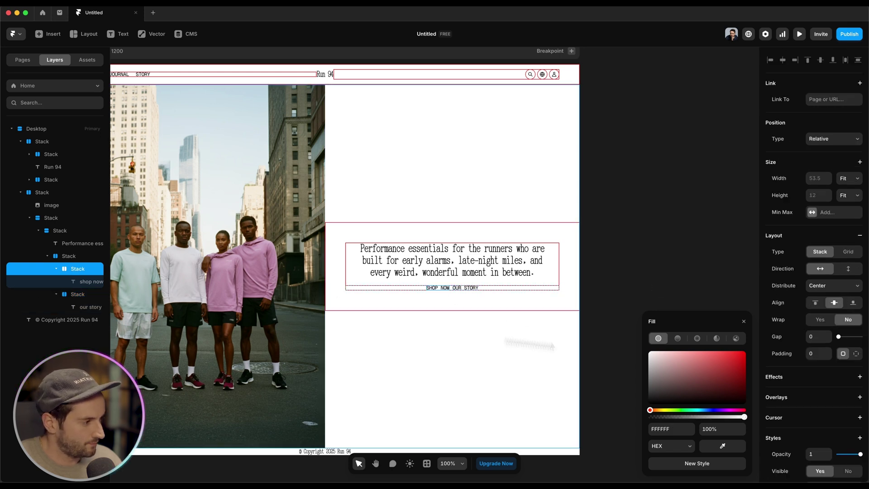
pyautogui.scroll(-3, 827, 316)
pyautogui.click(826, 381)
pyautogui.click(826, 381)
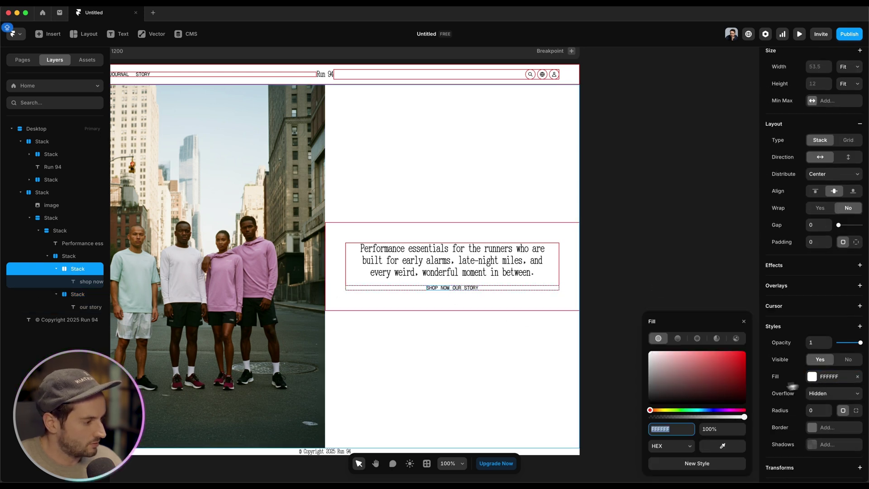
pyautogui.press('super+shift+z')
# Step: Add a solid black border to the OUR STORY button stack
pyautogui.click(78, 294)
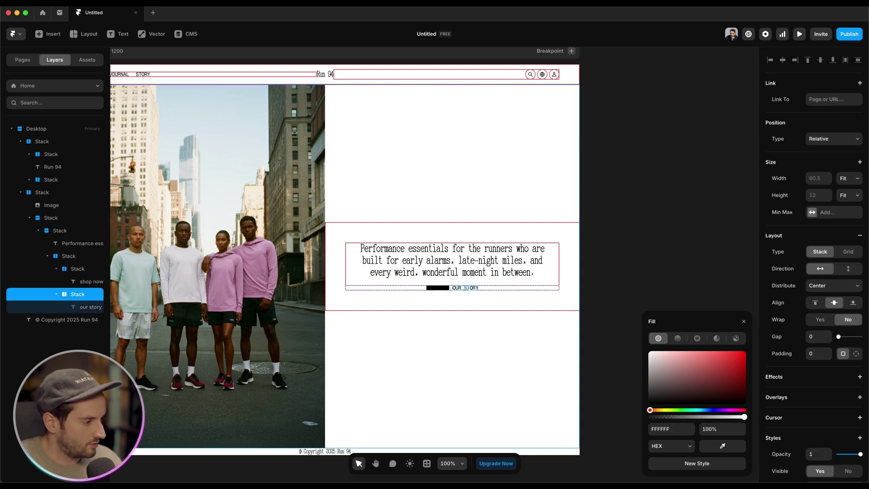
pyautogui.scroll(-1, 827, 371)
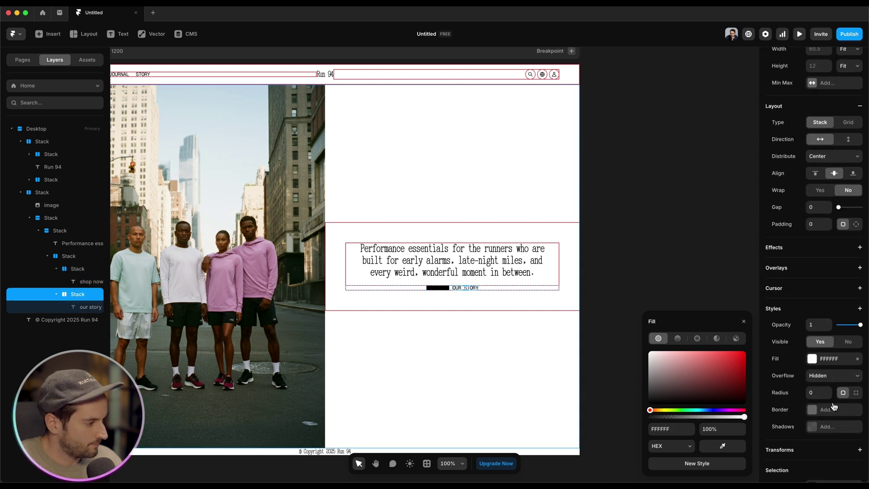
pyautogui.click(834, 409)
pyautogui.click(714, 426)
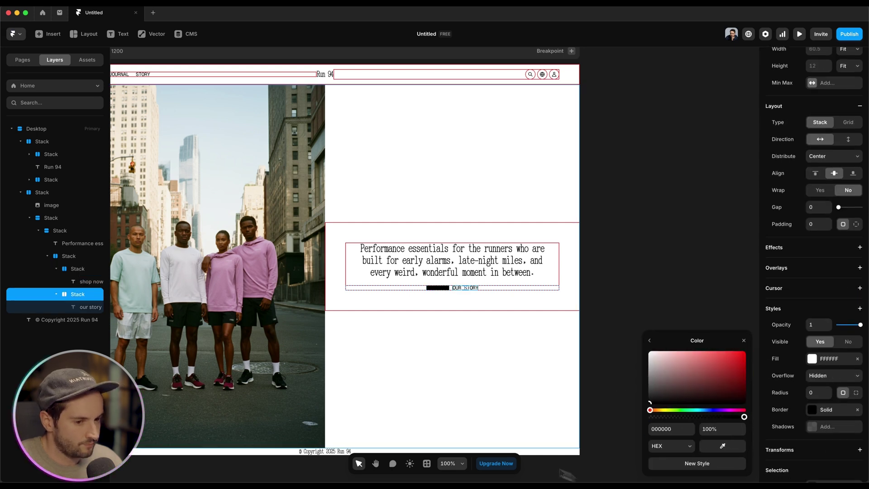
pyautogui.click(86, 281)
# Step: Set the SHOP NOW text colour to white FFFFFF
pyautogui.click(86, 281)
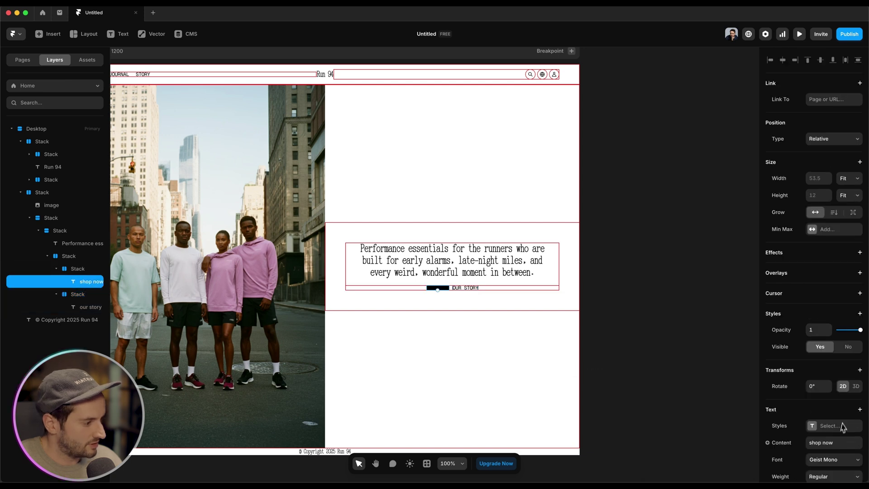
pyautogui.scroll(-1, 842, 427)
pyautogui.click(813, 461)
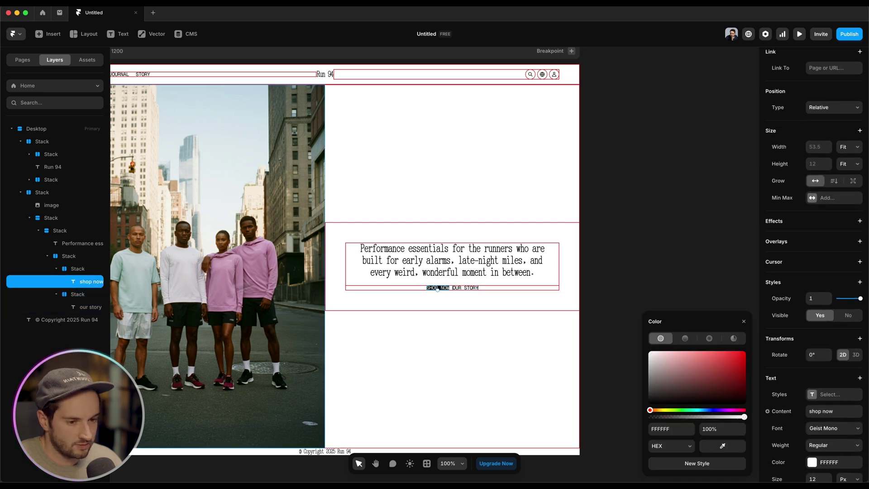
pyautogui.click(76, 294)
pyautogui.keyDown('shift'); pyautogui.click(77, 268); pyautogui.keyUp('shift')
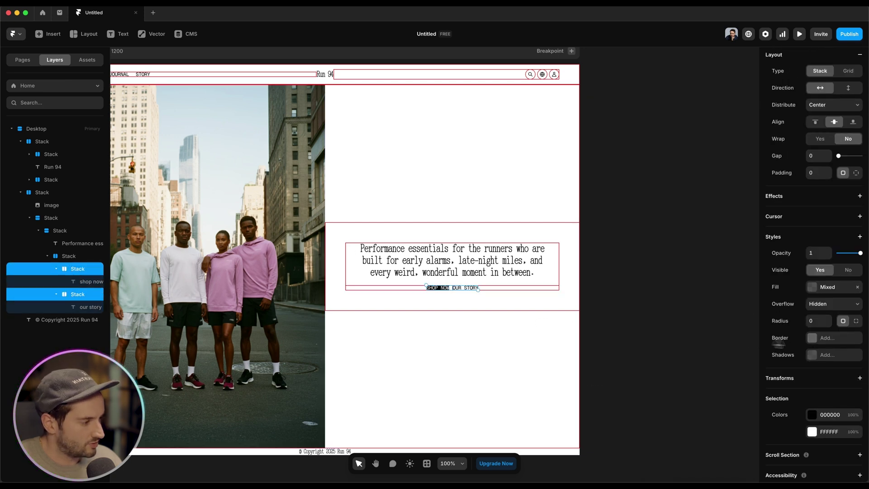
# Step: Switch both buttons to per-side padding and set their height to fixed 40
pyautogui.scroll(-2, 832, 277)
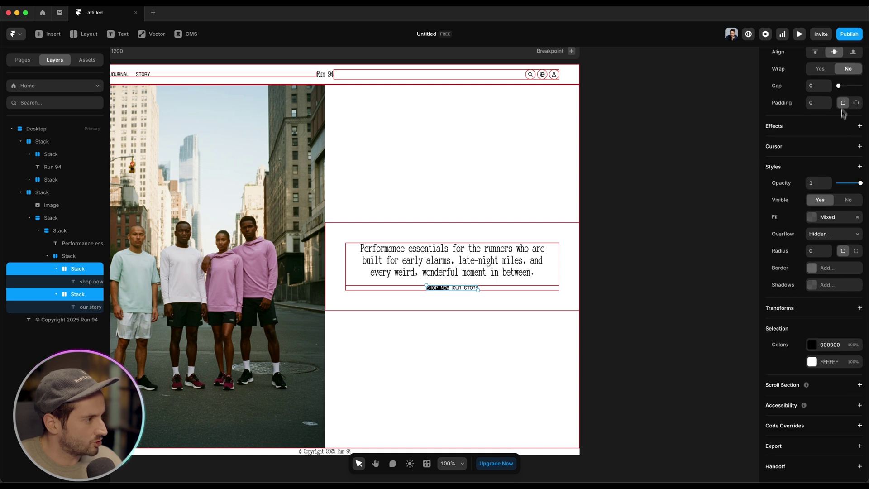
pyautogui.click(856, 103)
pyautogui.scroll(6, 851, 108)
pyautogui.click(817, 158)
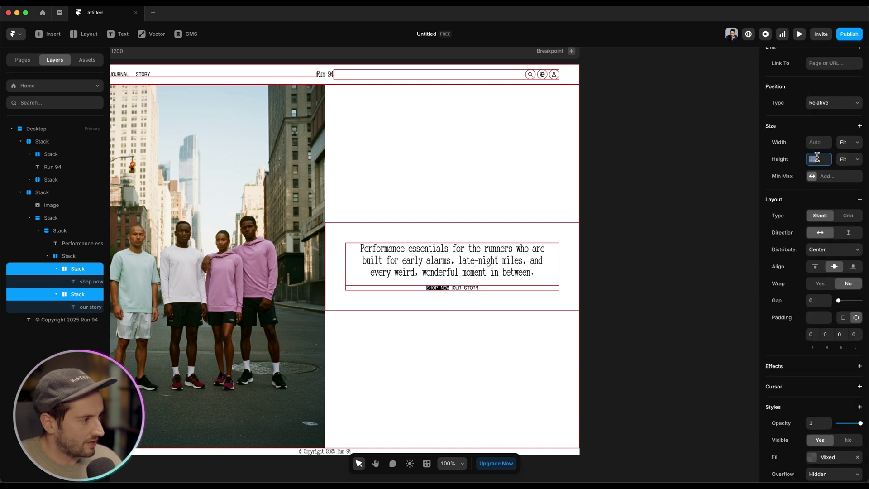
pyautogui.write('40')
pyautogui.press('Return')
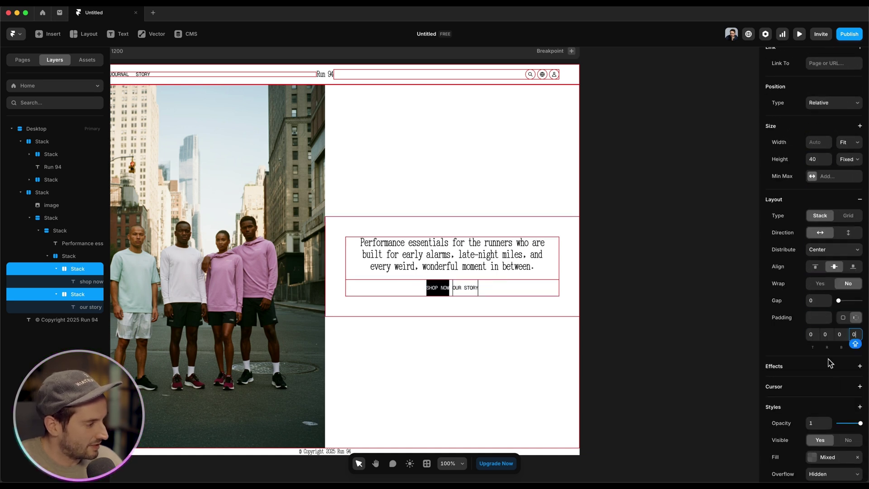
# Step: Set the buttons' right and left padding to 16
pyautogui.click(827, 335)
pyautogui.write('16')
pyautogui.press('Tab')
pyautogui.press('Tab')
pyautogui.write('16')
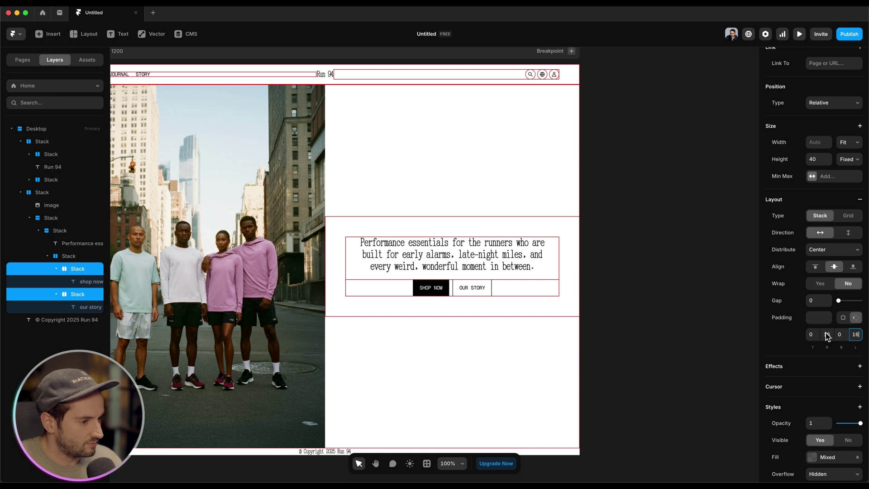
# Step: Check the SHOP NOW button, then open the page preview
pyautogui.click(623, 329)
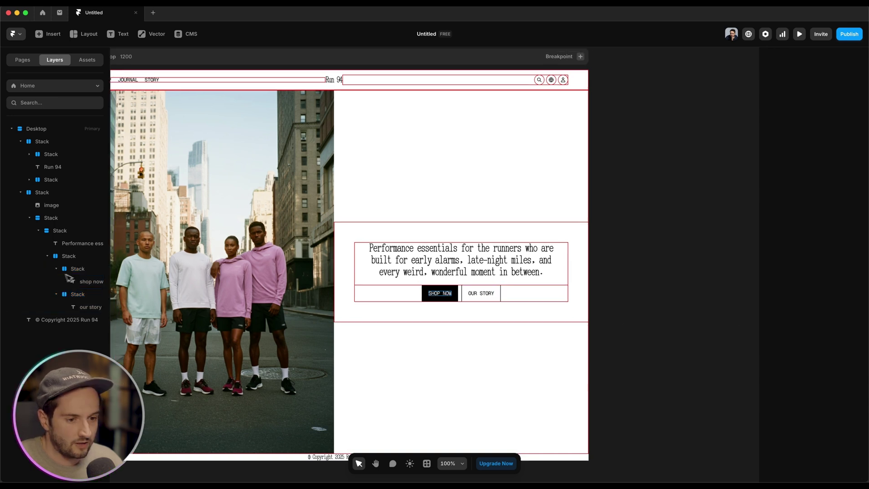
pyautogui.click(434, 293)
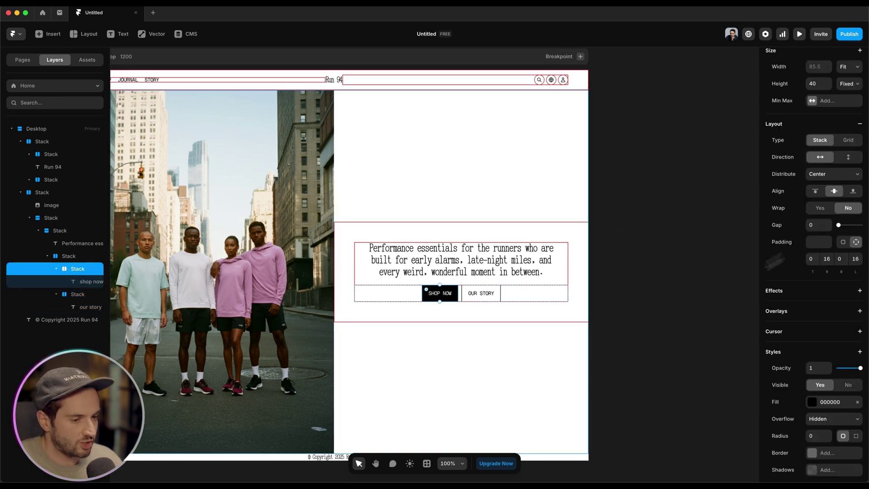
pyautogui.scroll(5, 843, 264)
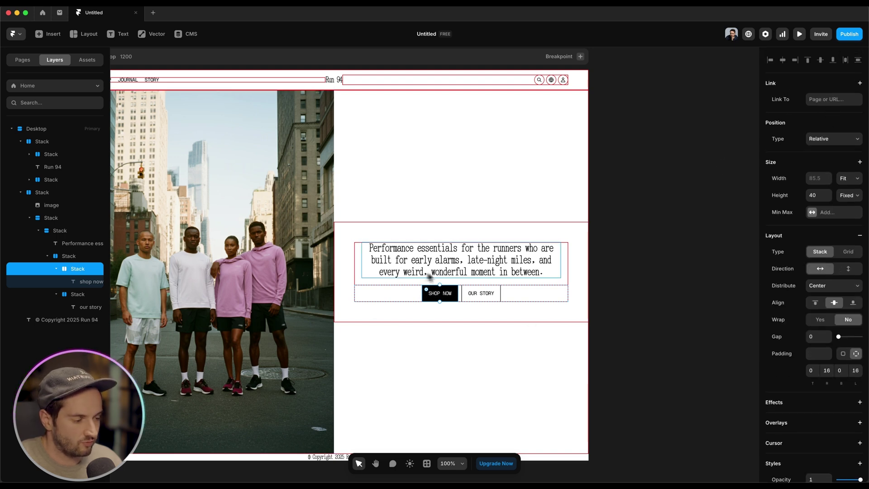
pyautogui.click(629, 349)
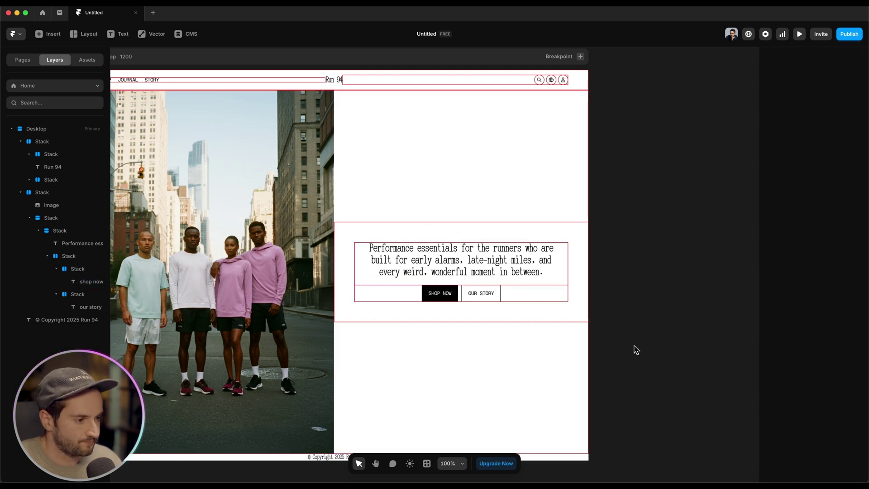
pyautogui.press('super+p')
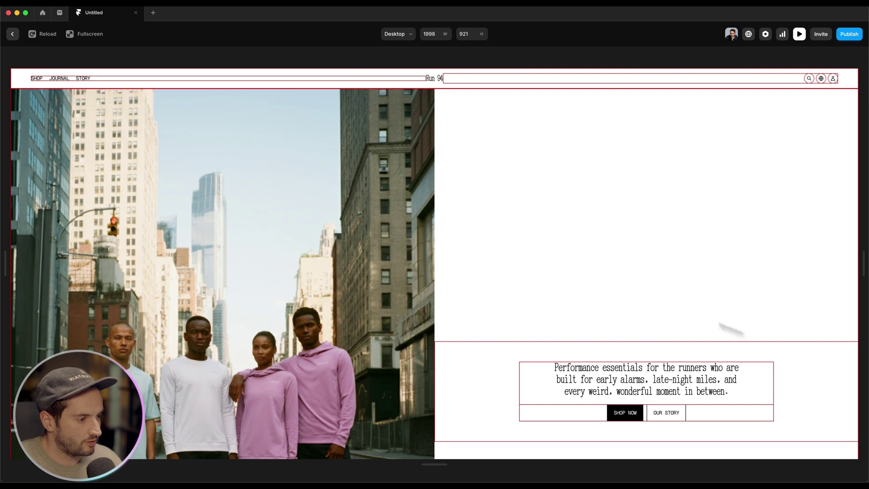
# Step: Scroll through the preview and return to editing
pyautogui.scroll(-10, 551, 248)
pyautogui.scroll(10, 547, 214)
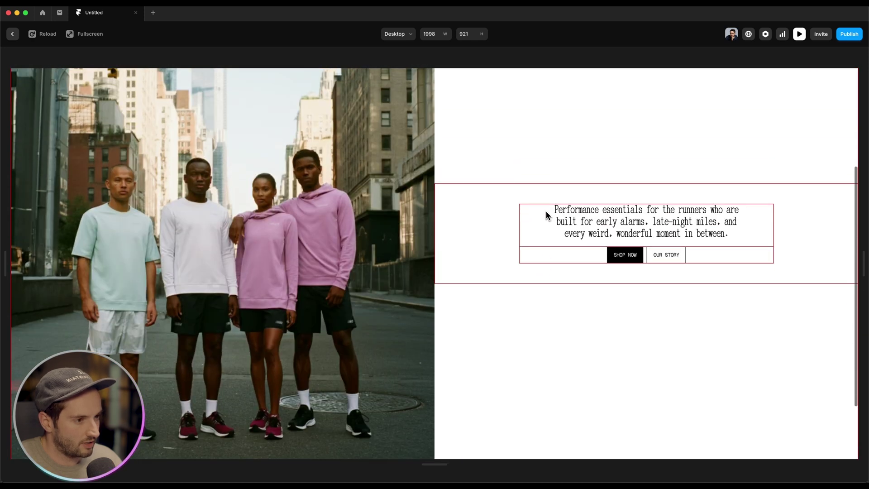
pyautogui.press('Escape')
# Step: Change the hero image height from Fixed to Viewport 100vh
pyautogui.click(55, 205)
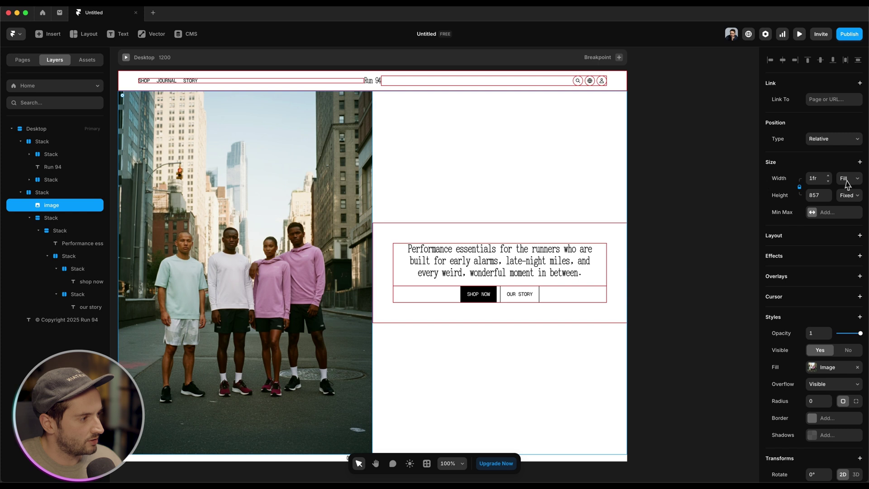
pyautogui.click(844, 201)
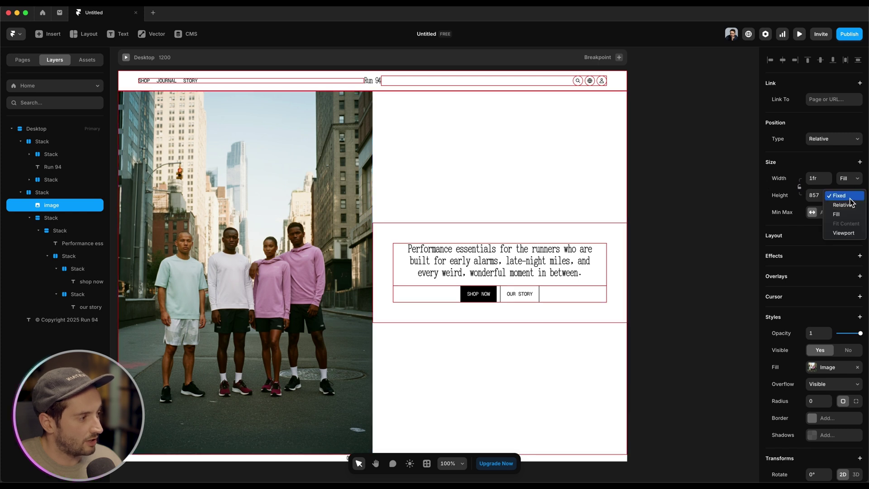
pyautogui.click(850, 233)
pyautogui.click(819, 196)
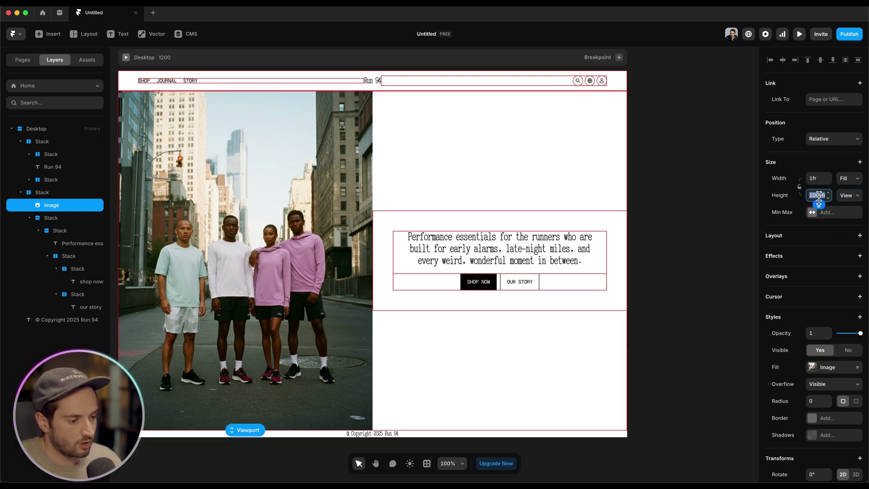
pyautogui.hscroll(-1, 310, 329)
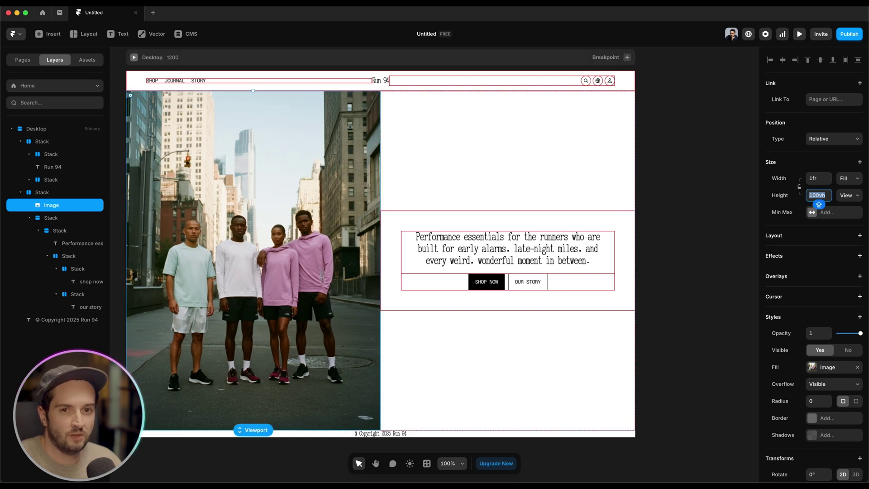
# Step: Preview the desktop page to confirm the full-height hero image
pyautogui.click(134, 59)
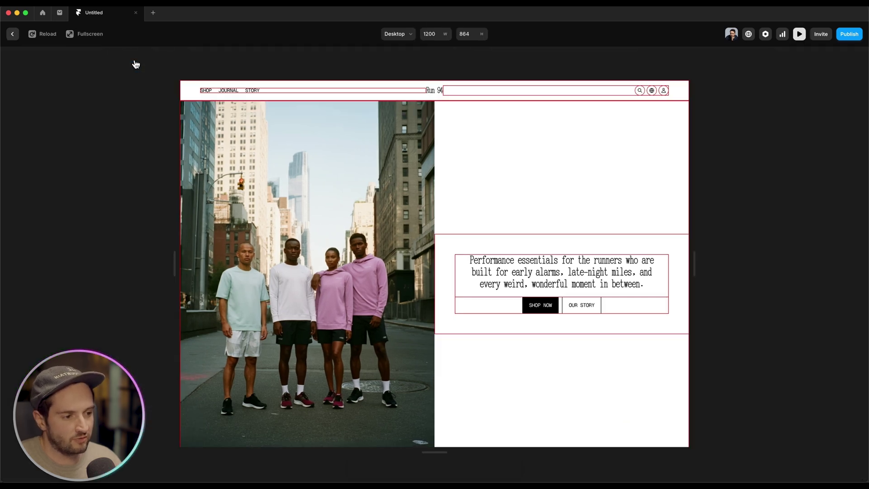
pyautogui.scroll(-1, 515, 195)
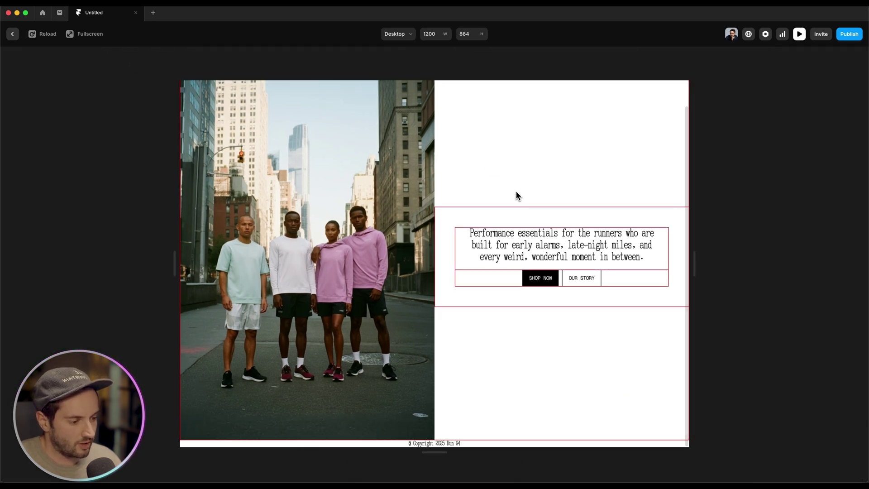
pyautogui.scroll(1, 525, 194)
pyautogui.press('Escape')
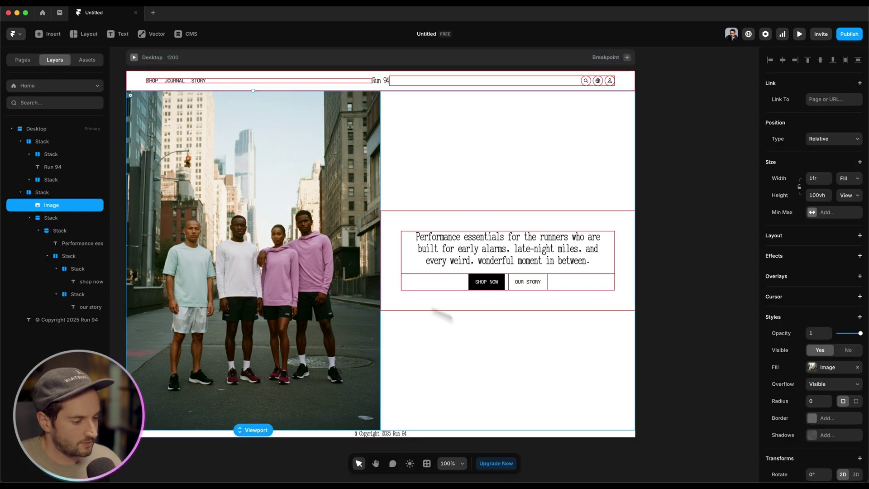
# Step: Select the copyright text and try a Fill width, then undo it
pyautogui.scroll(-2, 568, 316)
pyautogui.click(473, 397)
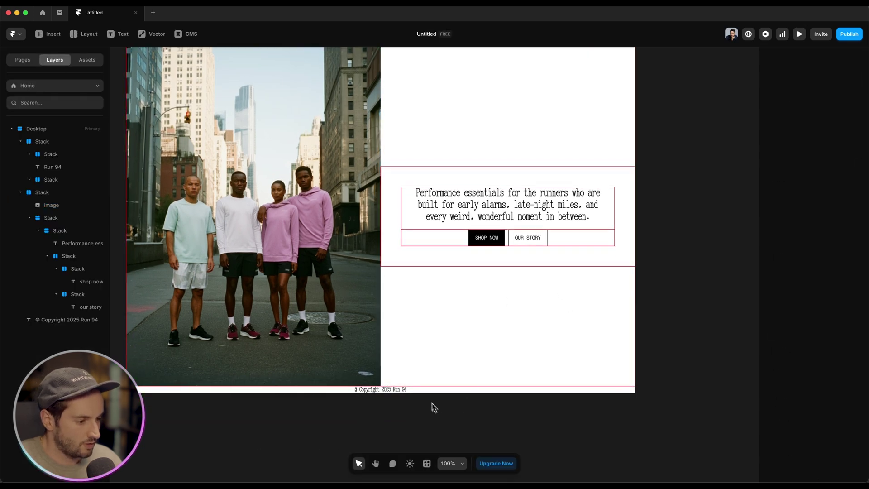
pyautogui.click(403, 390)
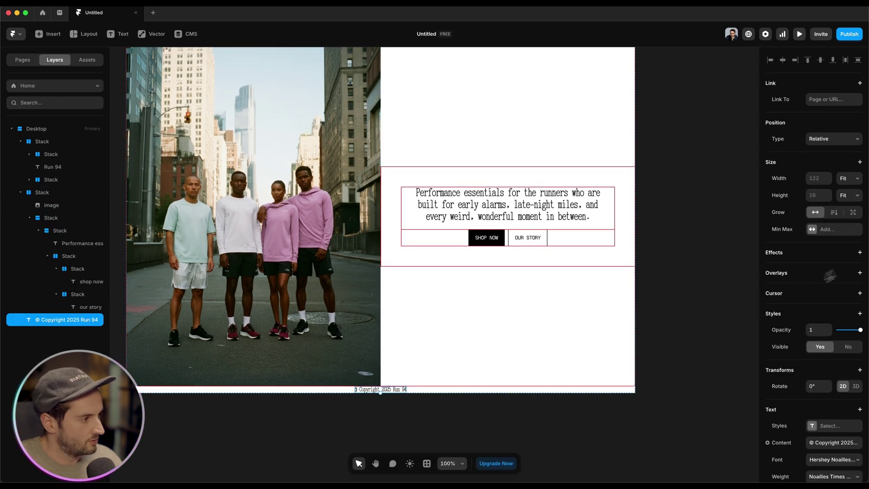
pyautogui.click(856, 187)
pyautogui.click(847, 168)
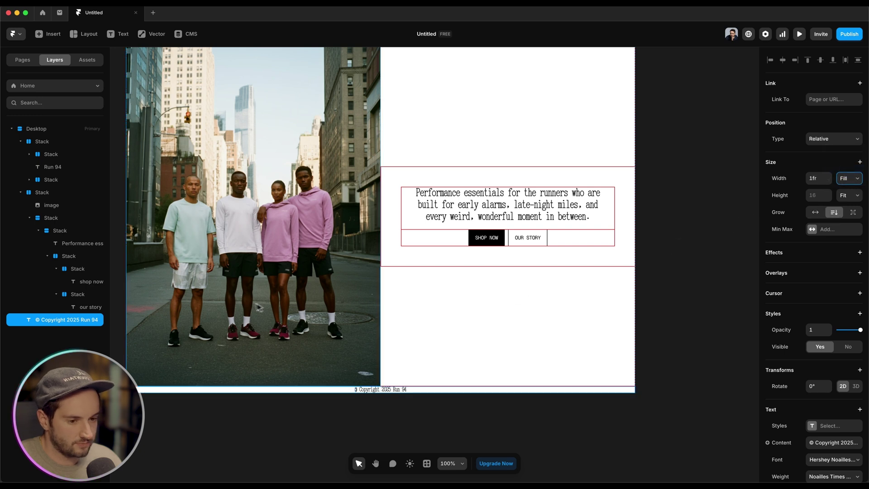
pyautogui.click(30, 218)
pyautogui.click(20, 192)
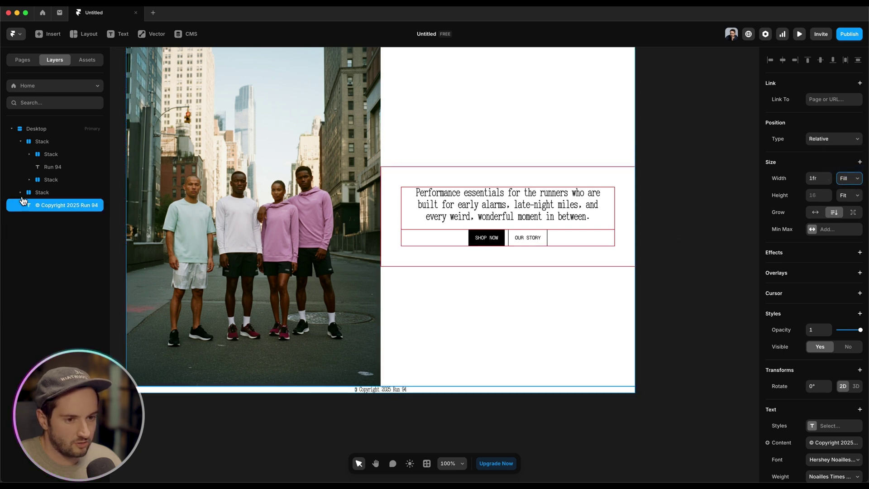
pyautogui.press('super+z')
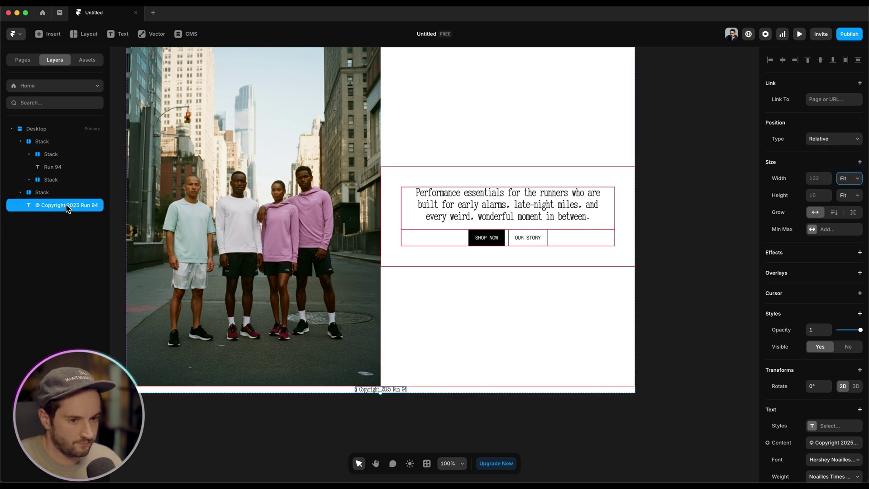
# Step: Wrap the copyright text in a new stack with 48 padding
pyautogui.hotkey('shift', 'a')
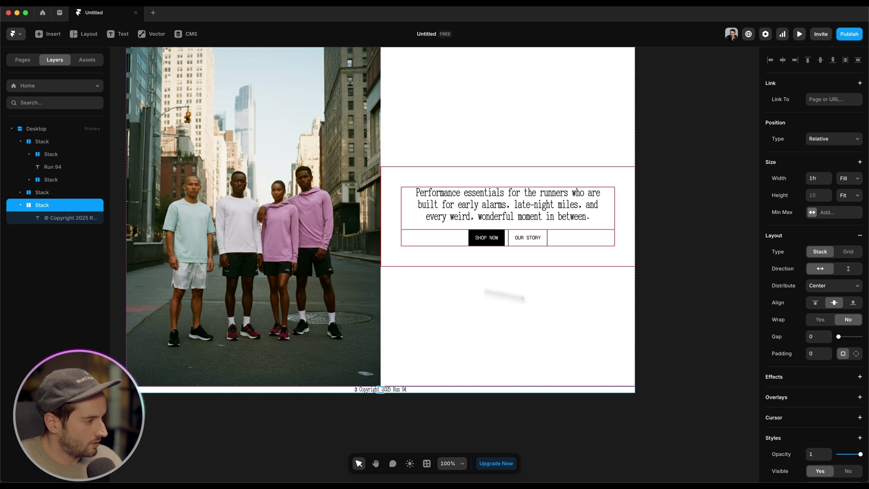
pyautogui.click(814, 356)
pyautogui.write('48')
pyautogui.press('Return')
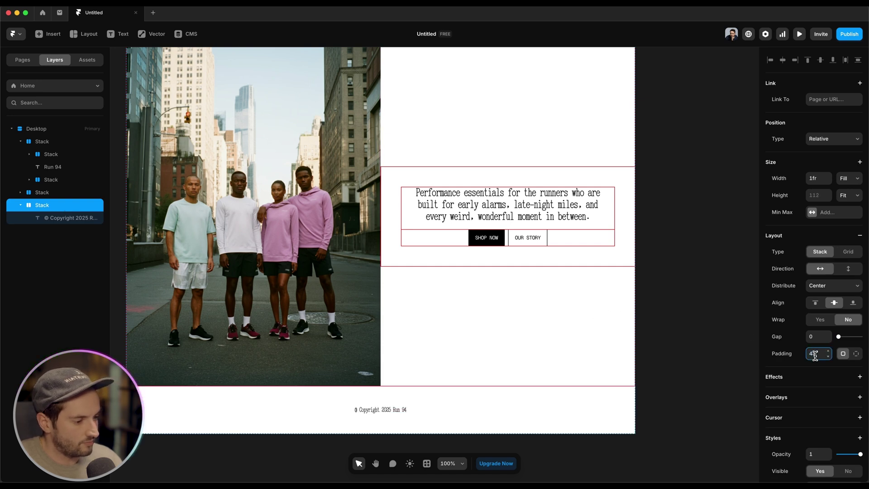
pyautogui.click(675, 353)
pyautogui.scroll(2, 674, 353)
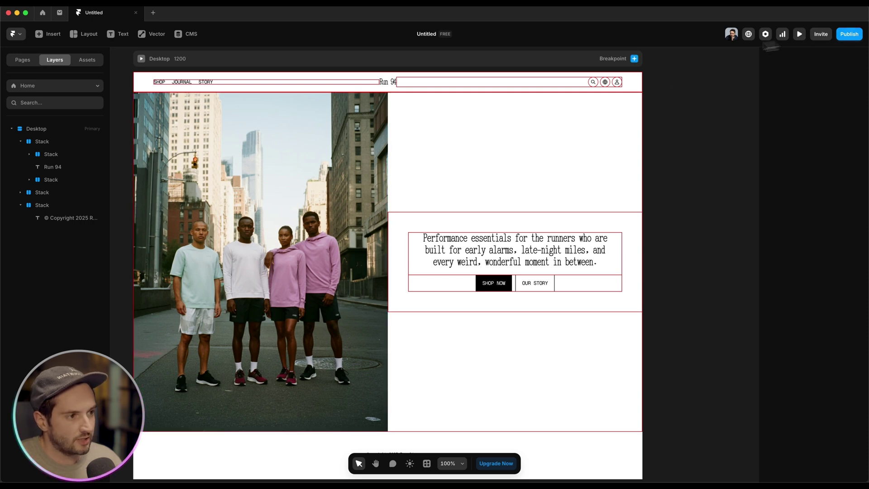
# Step: Preview the page live, scrolling through it, then return to the editor
pyautogui.click(800, 34)
pyautogui.moveTo(696, 330); pyautogui.dragTo(860, 334)
pyautogui.scroll(-3, 600, 217)
pyautogui.scroll(3, 583, 173)
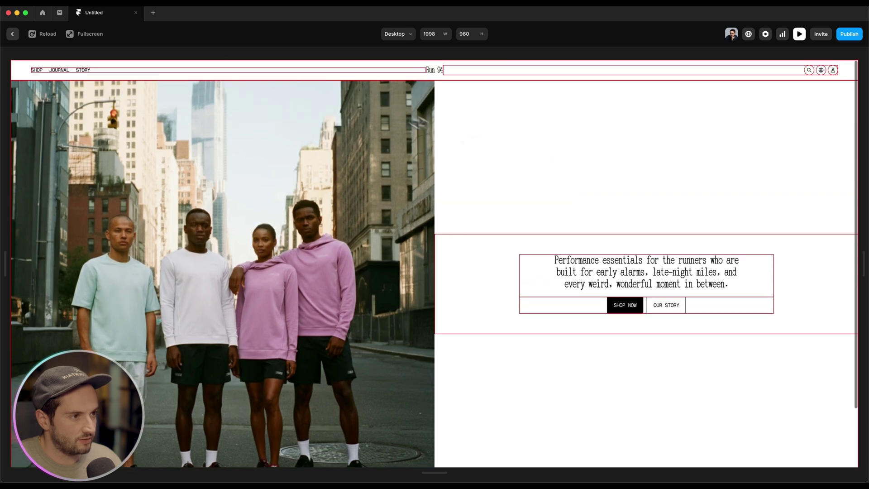
pyautogui.press('Escape')
# Step: Set the nav Stack's Position Type to Fixed, pinned to the top at 1200 wide
pyautogui.click(410, 86)
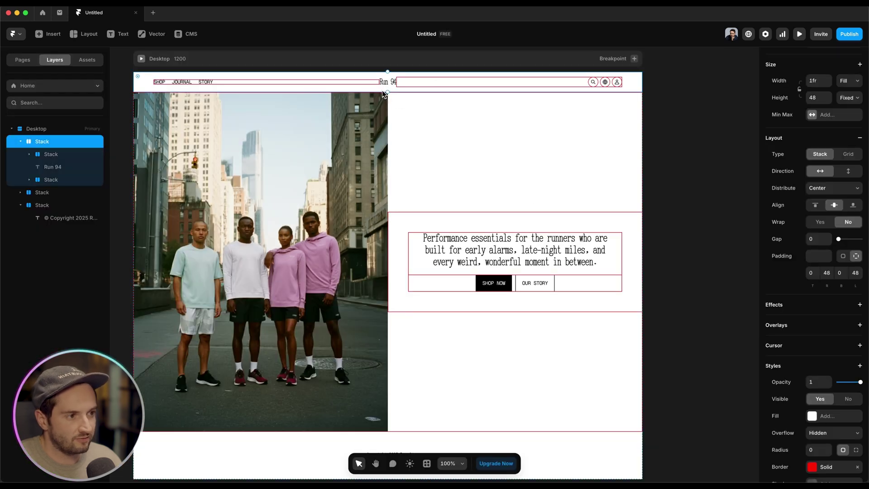
pyautogui.click(21, 142)
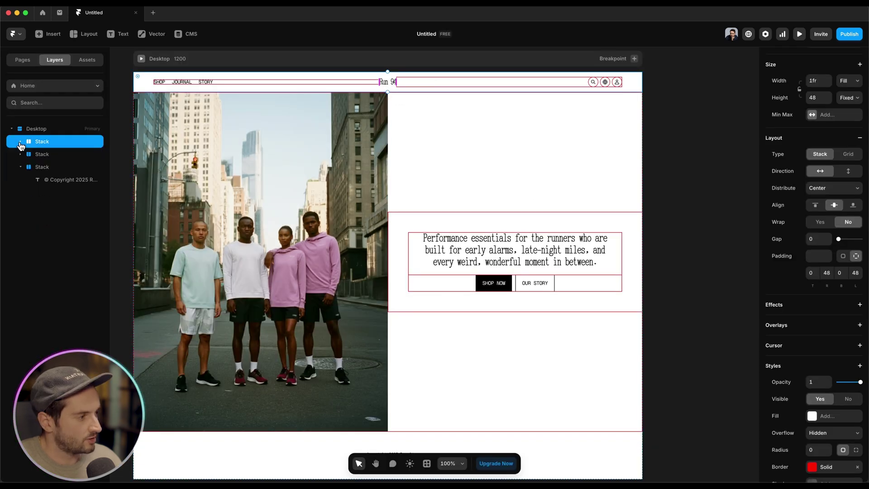
pyautogui.scroll(3, 862, 181)
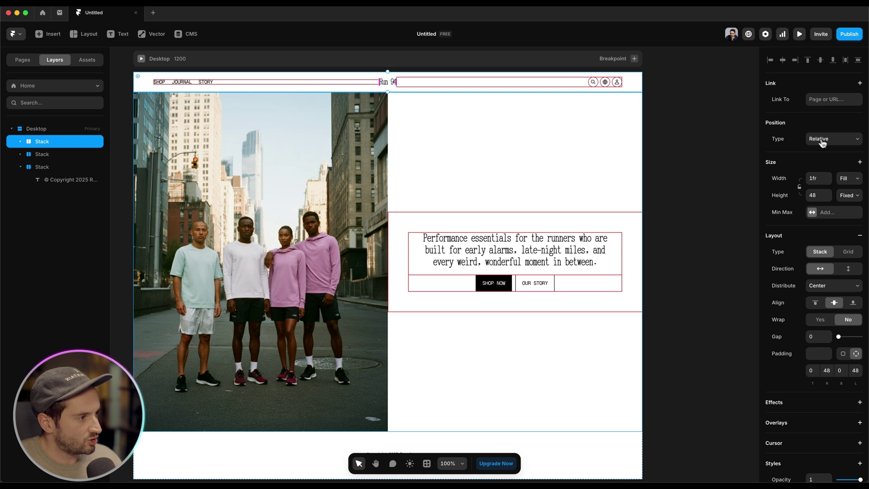
pyautogui.click(823, 142)
pyautogui.click(819, 148)
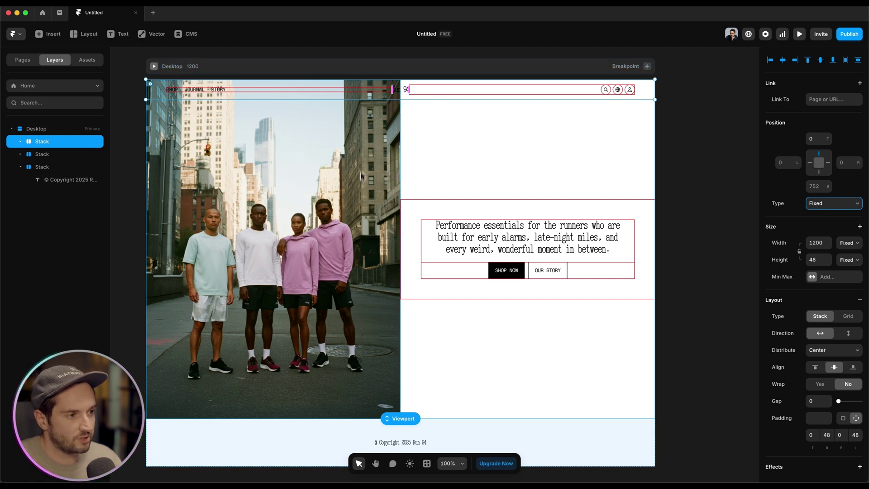
pyautogui.scroll(-5, 847, 349)
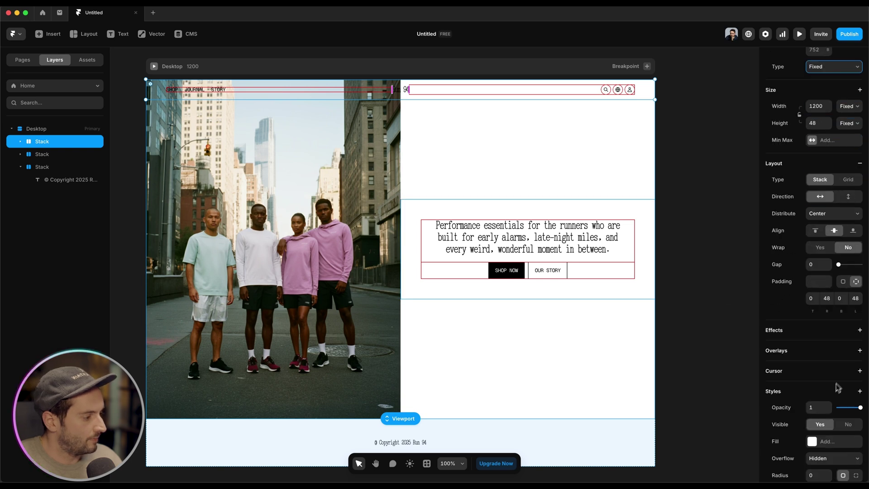
# Step: Give the nav Stack a solid FFFFFF fill colour
pyautogui.scroll(-3, 833, 317)
pyautogui.click(827, 315)
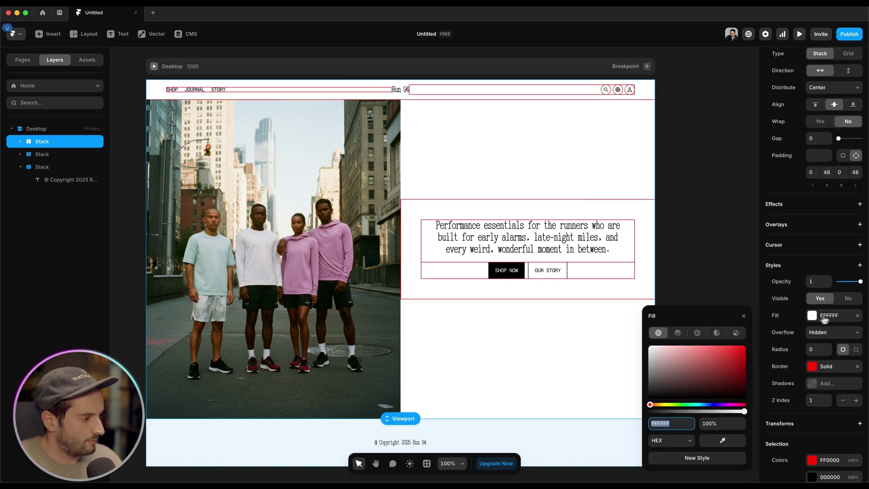
pyautogui.click(694, 366)
pyautogui.moveTo(696, 369); pyautogui.dragTo(550, 301)
pyautogui.scroll(-3, 827, 453)
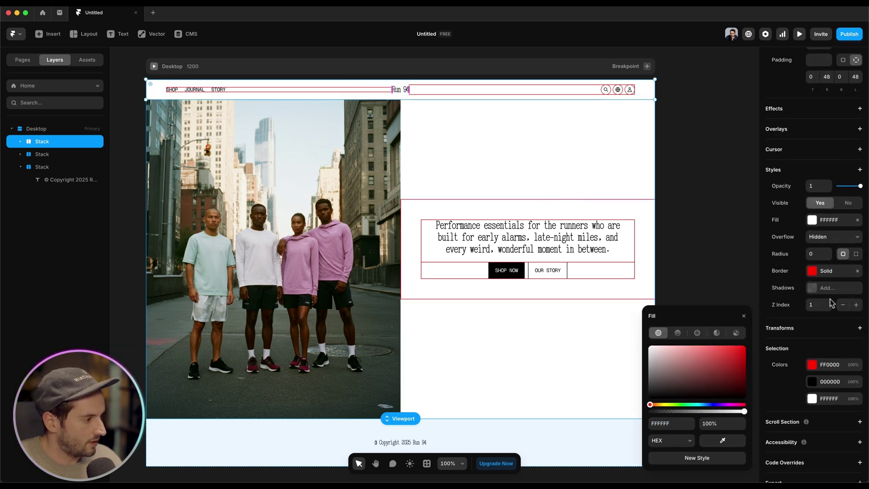
pyautogui.click(704, 67)
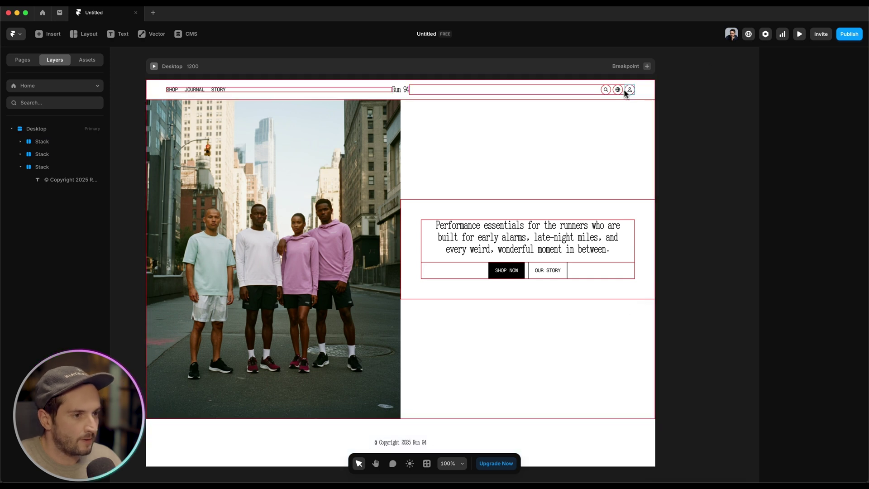
# Step: Preview the page and scroll to confirm the fixed nav stays pinned
pyautogui.click(387, 87)
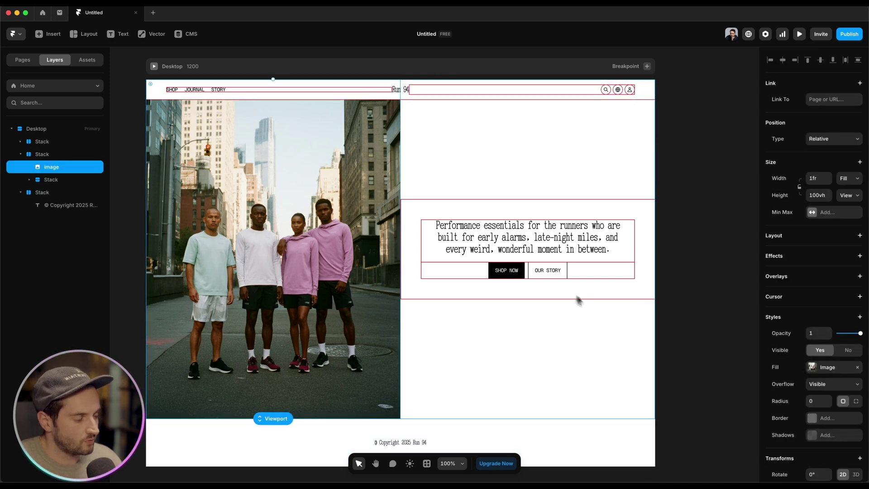
pyautogui.click(153, 68)
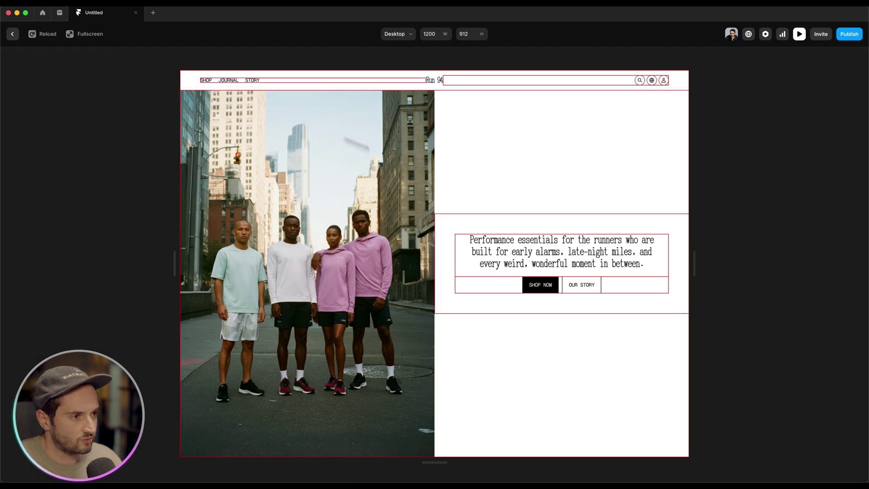
pyautogui.scroll(-2, 483, 220)
pyautogui.scroll(2, 492, 178)
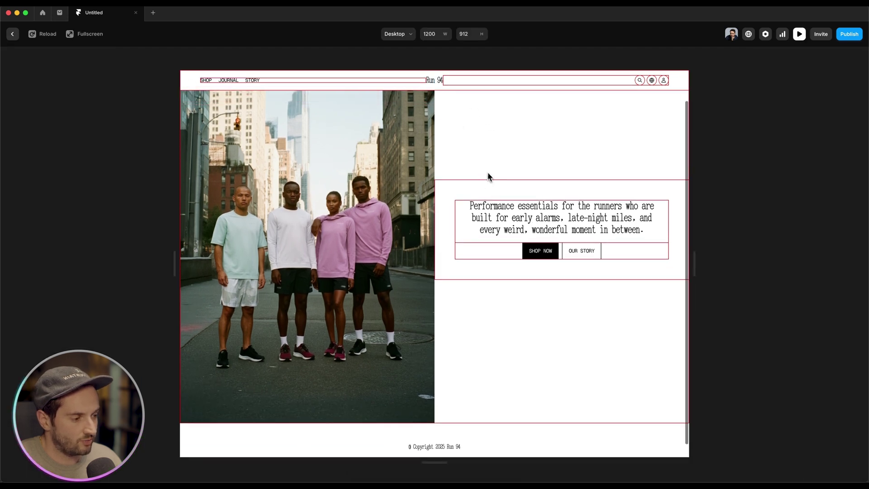
pyautogui.press('Escape')
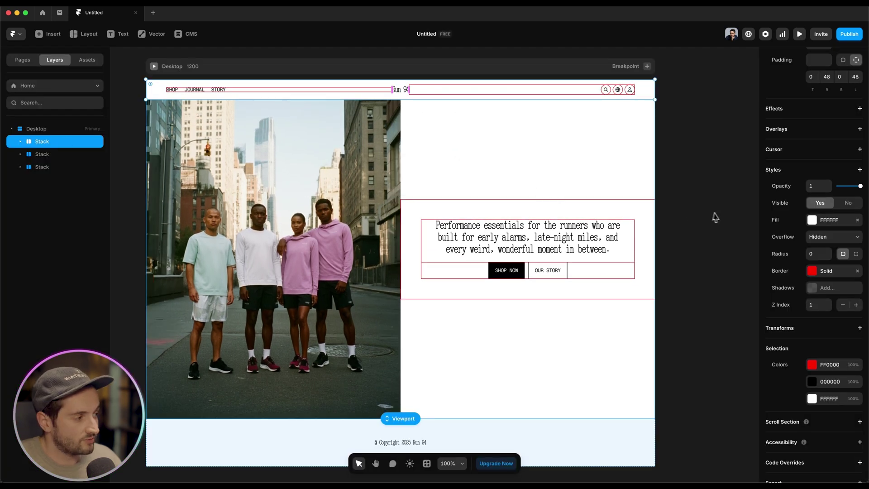
pyautogui.scroll(10, 855, 224)
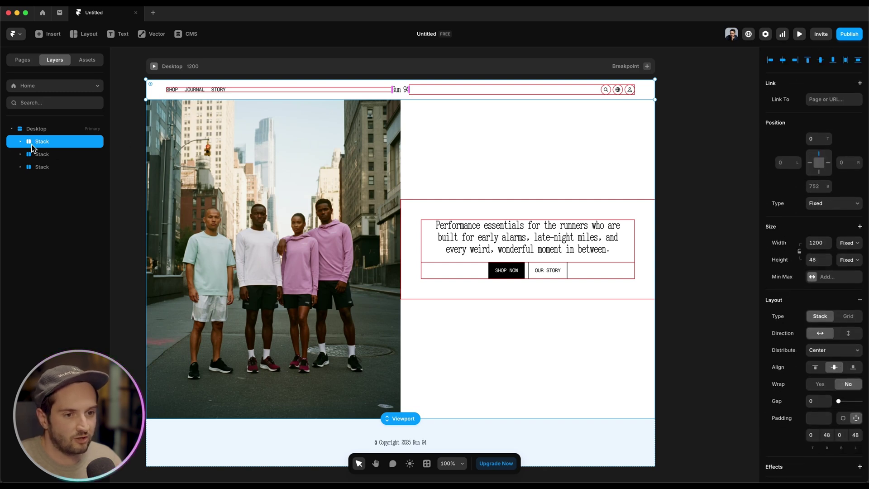
# Step: Switch the nav Stack's Position Type from Fixed to Sticky at Top 0
pyautogui.click(121, 155)
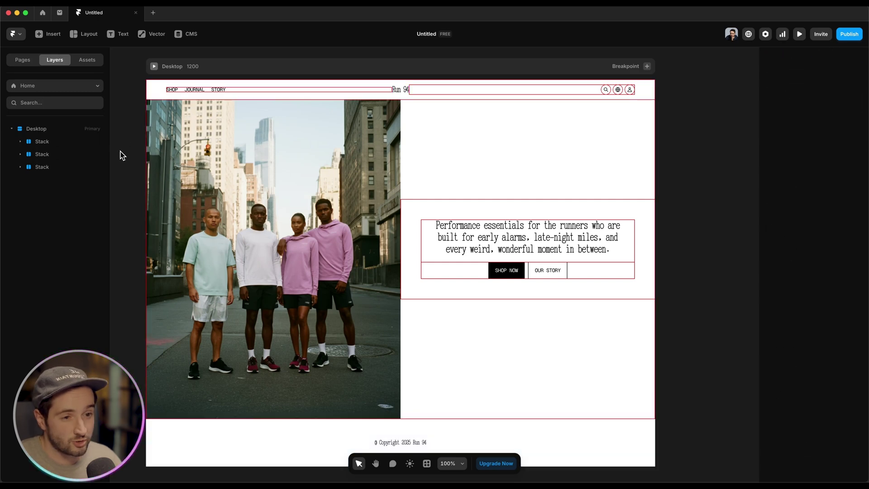
pyautogui.click(47, 145)
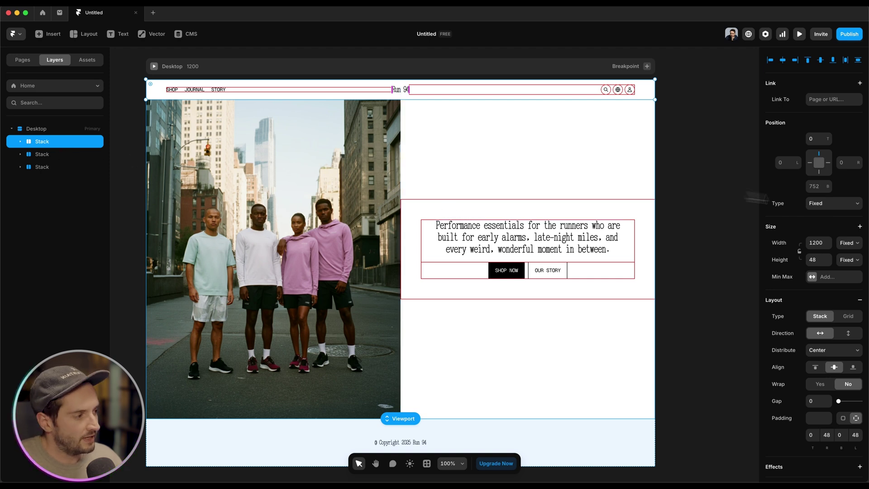
pyautogui.click(821, 208)
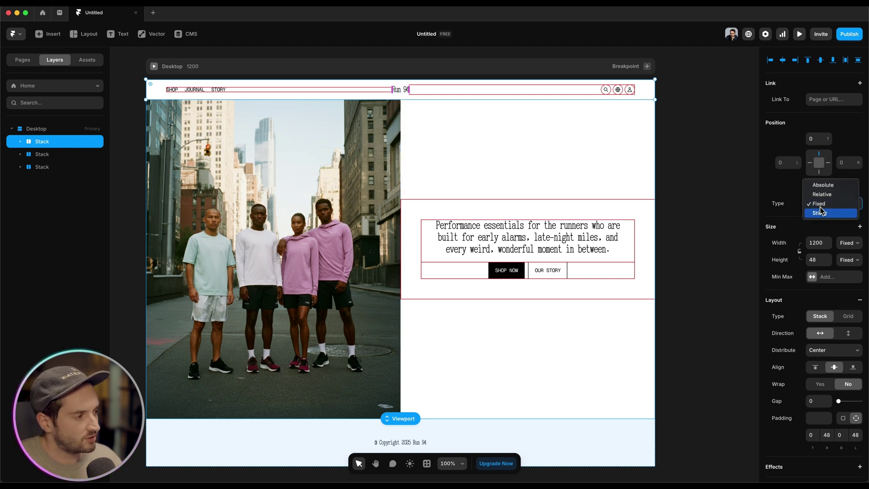
pyautogui.click(821, 214)
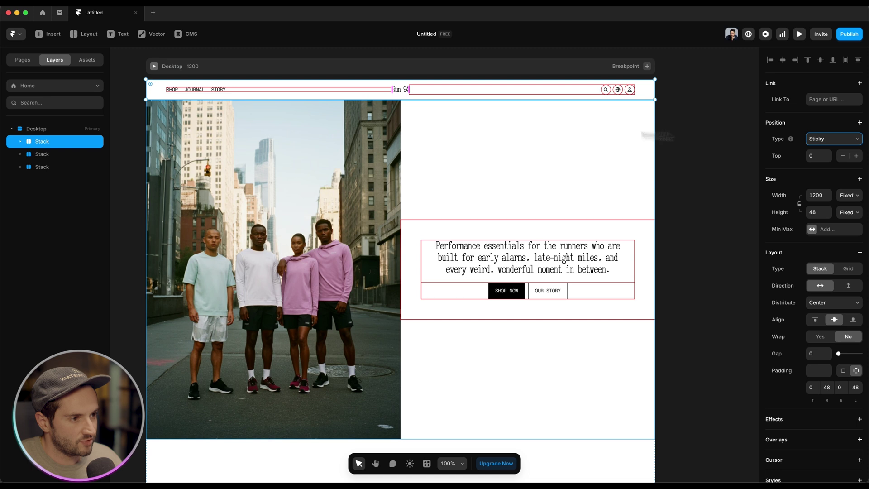
pyautogui.click(219, 129)
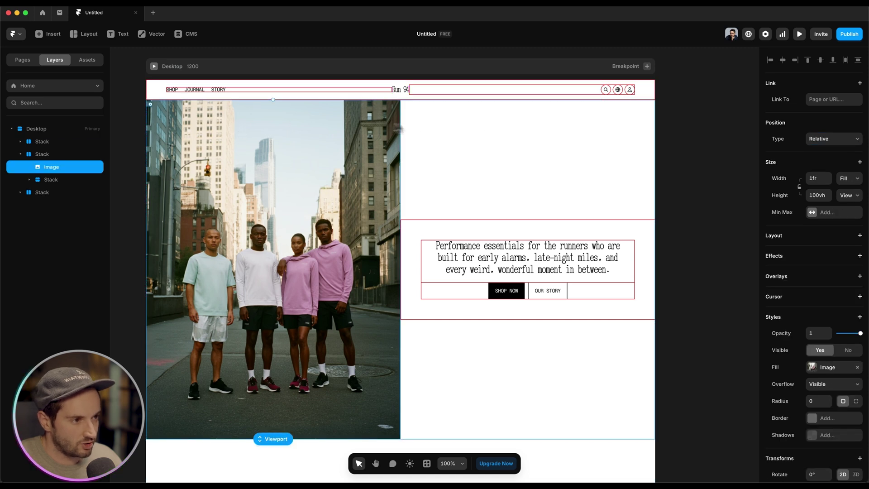
# Step: Set the Desktop page frame's Overflow to Visible
pyautogui.click(41, 141)
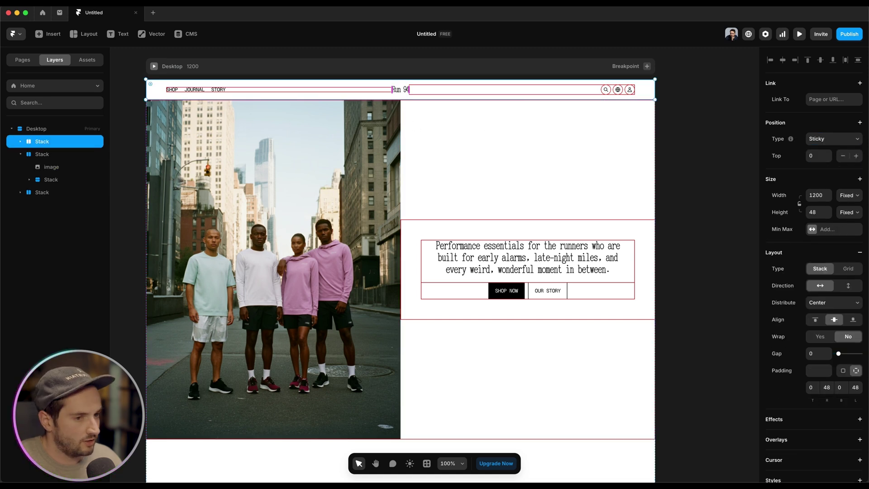
pyautogui.click(39, 133)
pyautogui.scroll(-3, 835, 350)
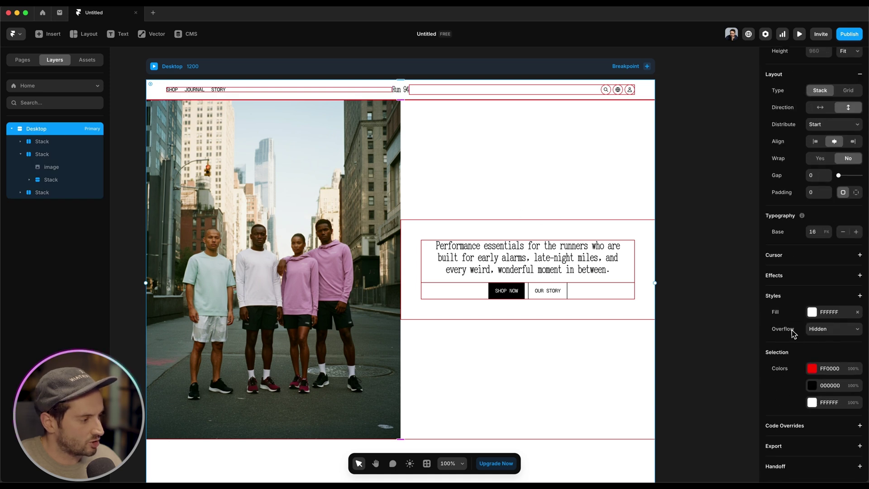
pyautogui.click(833, 328)
pyautogui.click(825, 337)
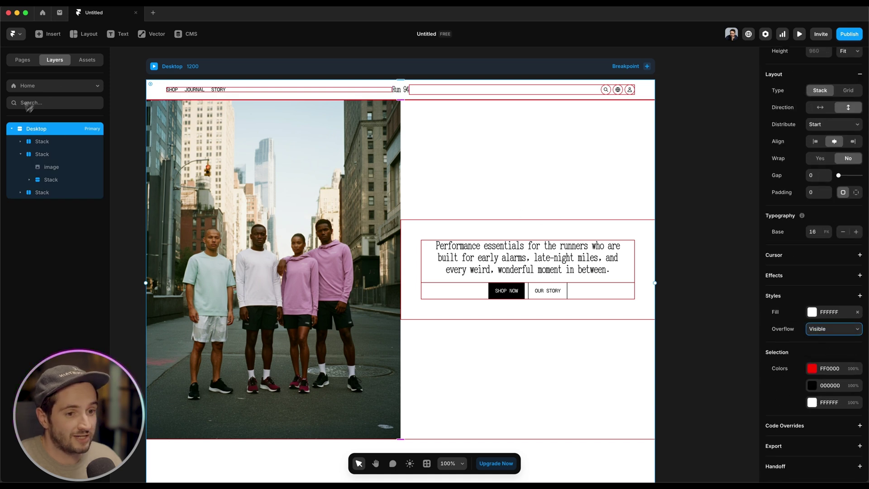
# Step: Rename the three top-level stacks nav, body and footer in Layers
pyautogui.click(40, 146)
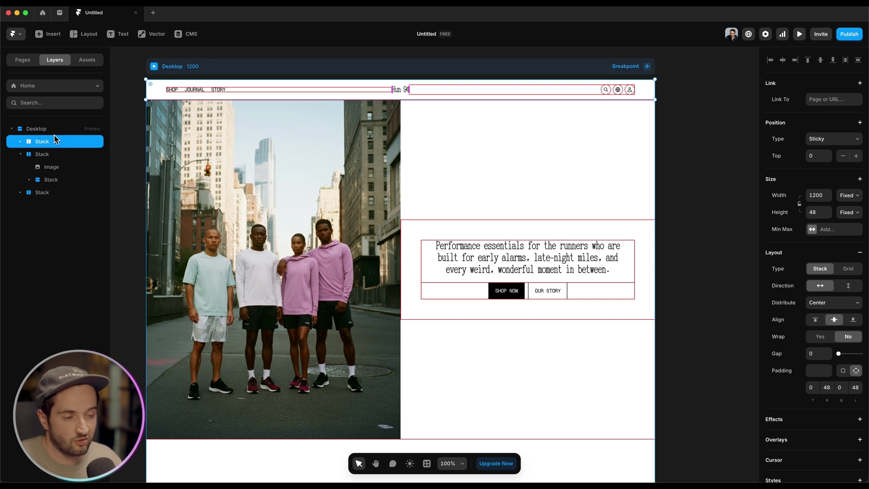
pyautogui.click(20, 154)
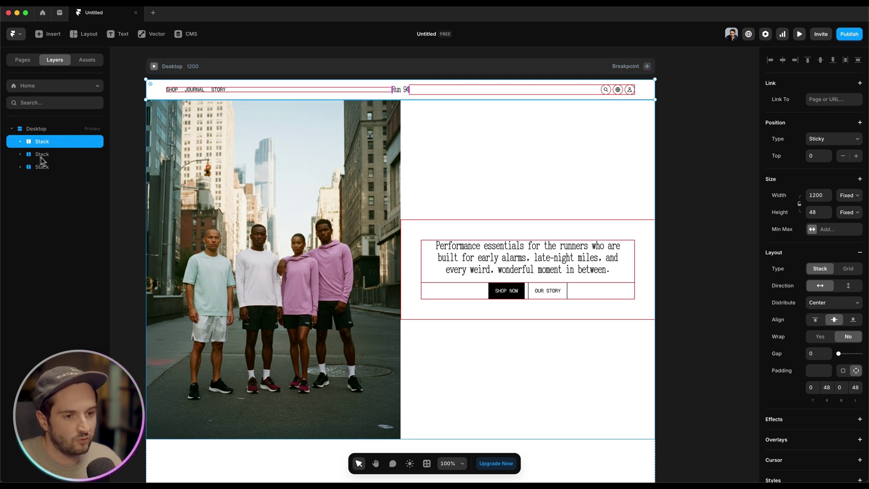
pyautogui.keyDown('shift'); pyautogui.click(54, 155); pyautogui.keyUp('shift')
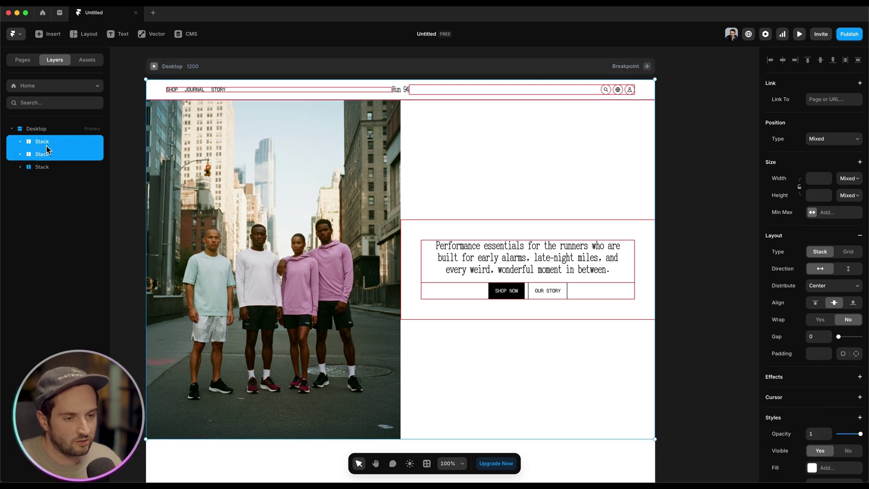
pyautogui.doubleClick(47, 146)
pyautogui.write('nav')
pyautogui.press('Return')
pyautogui.doubleClick(44, 155)
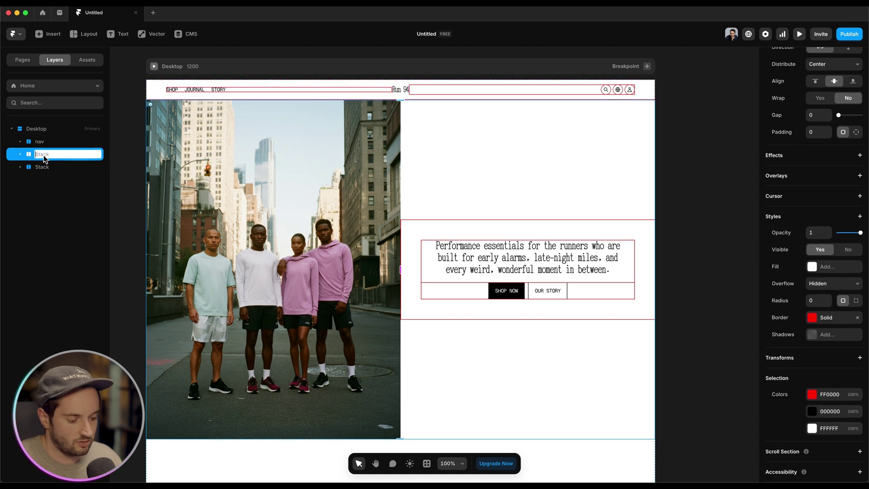
pyautogui.write('body')
pyautogui.press('Return')
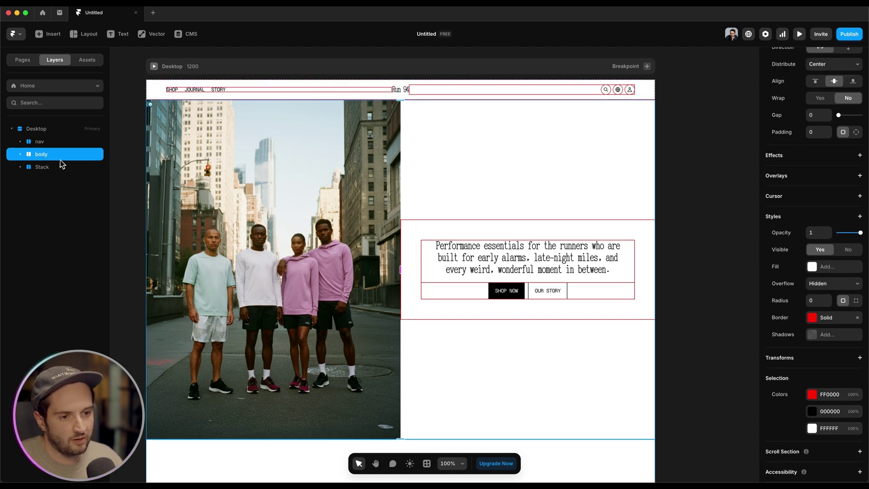
pyautogui.doubleClick(53, 168)
pyautogui.write('footer')
pyautogui.press('Return')
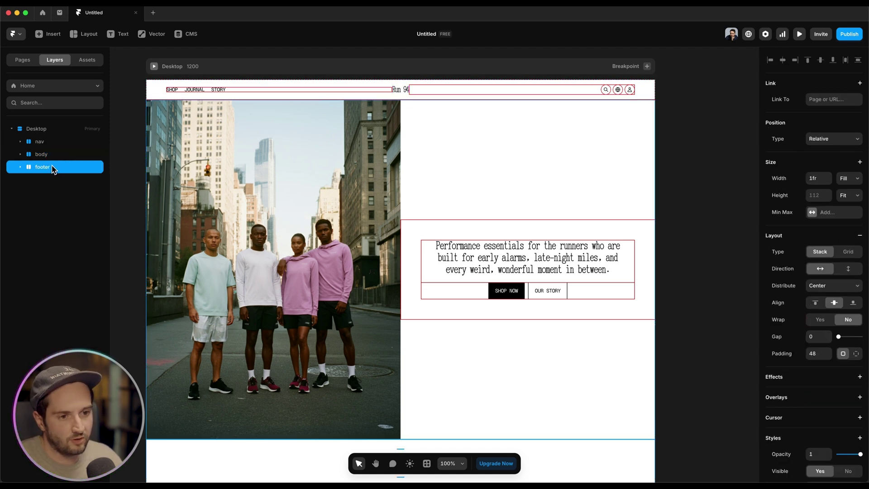
pyautogui.click(50, 156)
# Step: Wrap nav and body in a new stack and set its Overflow to Visible
pyautogui.keyDown('shift'); pyautogui.click(53, 152); pyautogui.keyUp('shift')
pyautogui.hotkey('shift', 'a')
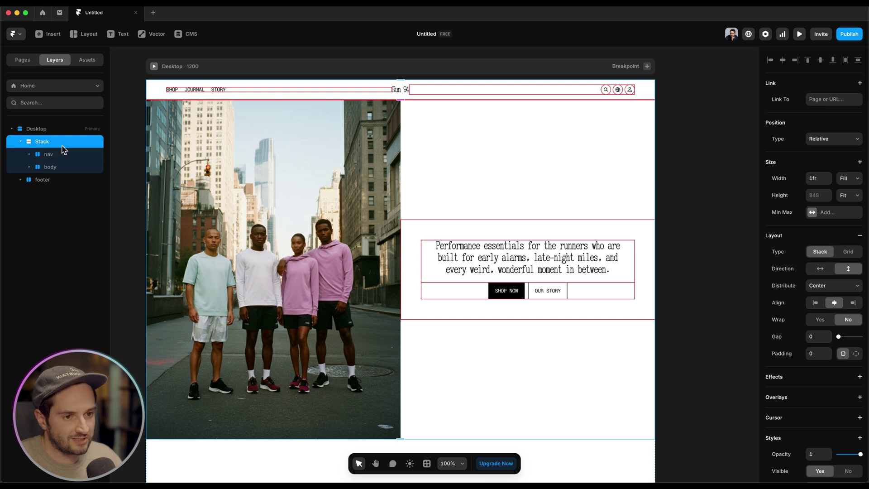
pyautogui.scroll(-5, 854, 183)
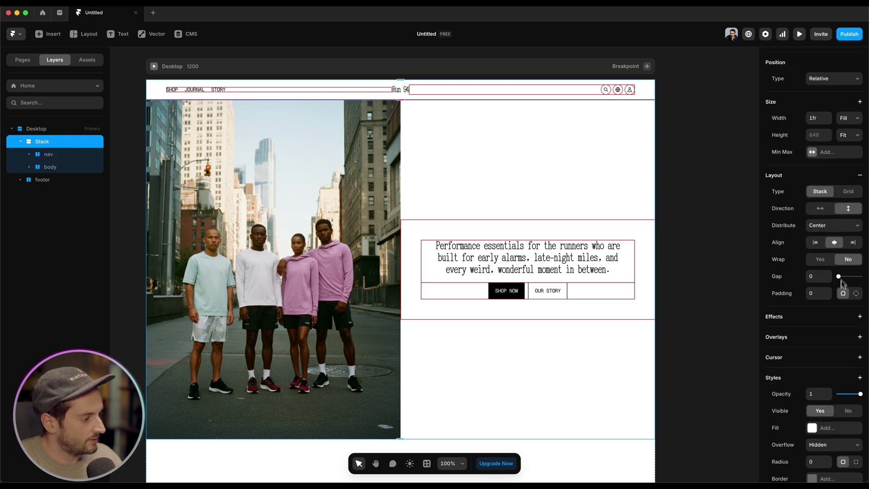
pyautogui.click(831, 375)
pyautogui.click(822, 385)
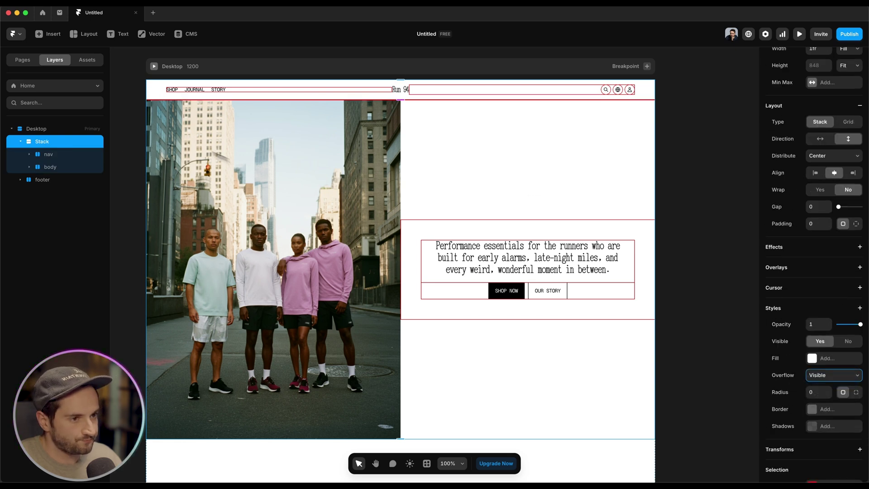
# Step: Preview the desktop page and scroll to check the page scrolling
pyautogui.click(154, 66)
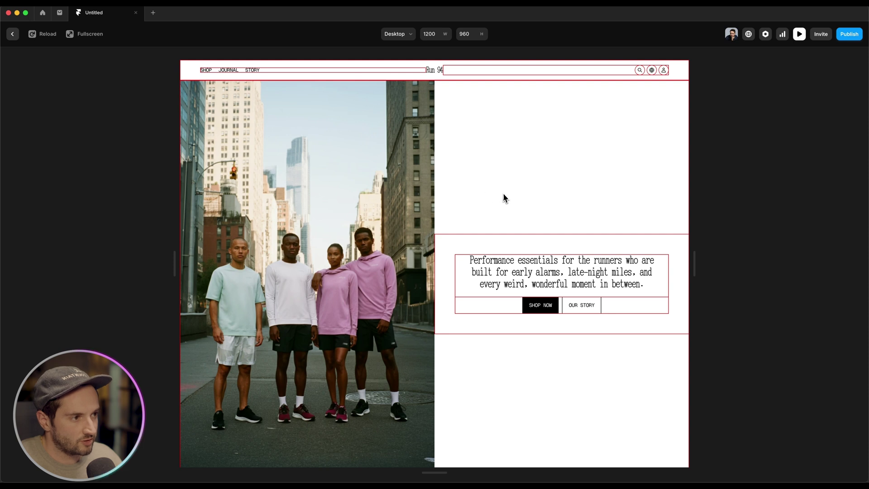
pyautogui.scroll(-3, 504, 194)
pyautogui.scroll(3, 504, 194)
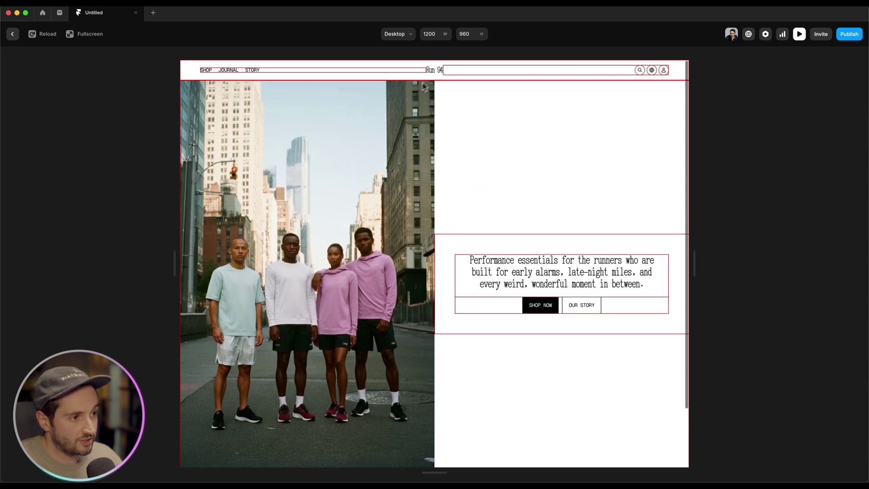
pyautogui.scroll(-3, 435, 101)
pyautogui.press('Escape')
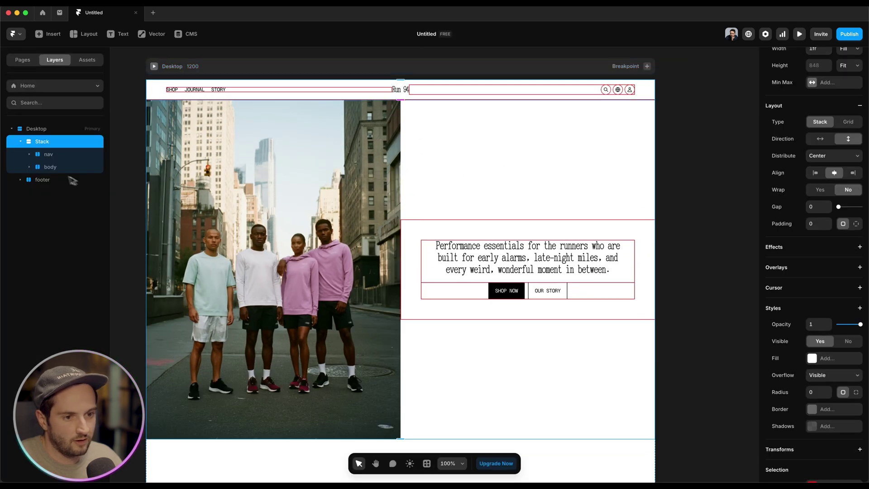
# Step: Set the footer stack's Height to 200vh
pyautogui.click(20, 141)
pyautogui.click(48, 155)
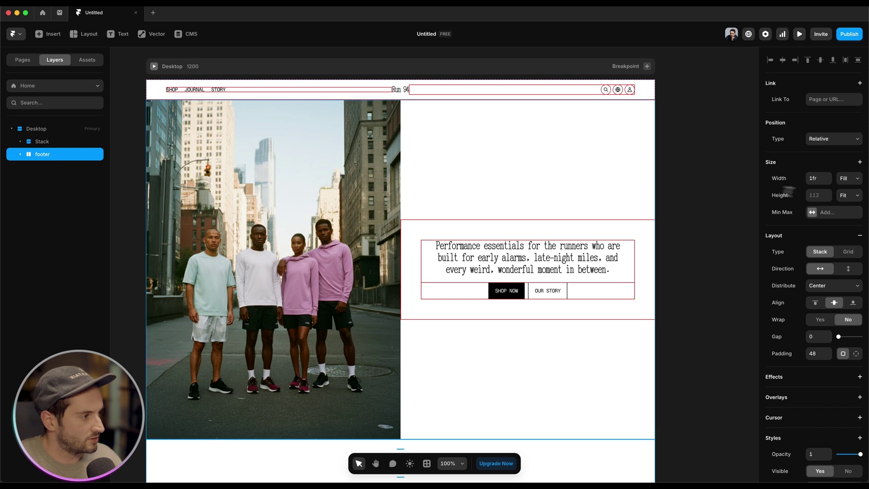
pyautogui.click(820, 195)
pyautogui.write('vh')
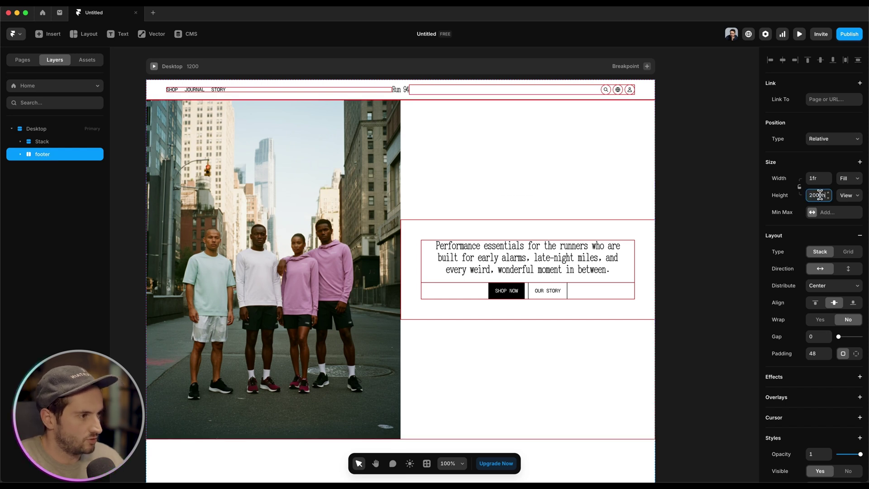
# Step: Preview the page and scroll through it to test the taller footer
pyautogui.click(799, 34)
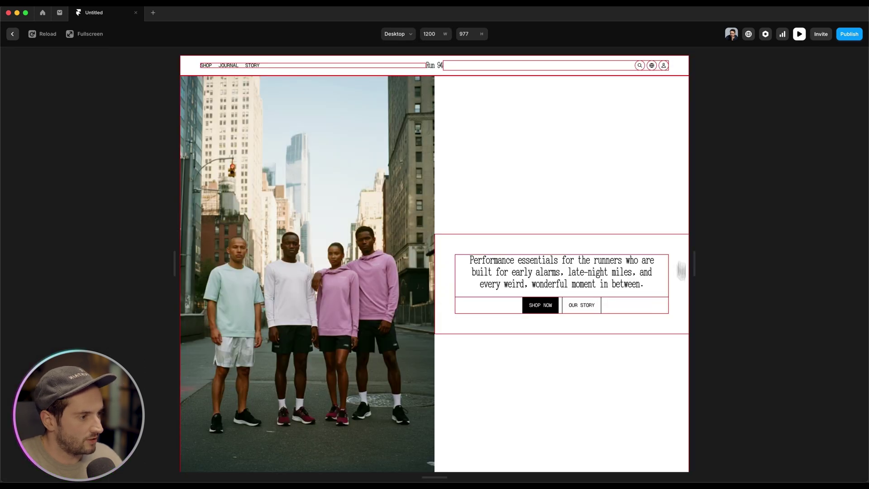
pyautogui.scroll(-10, 603, 286)
pyautogui.scroll(-5, 577, 235)
pyautogui.scroll(5, 520, 238)
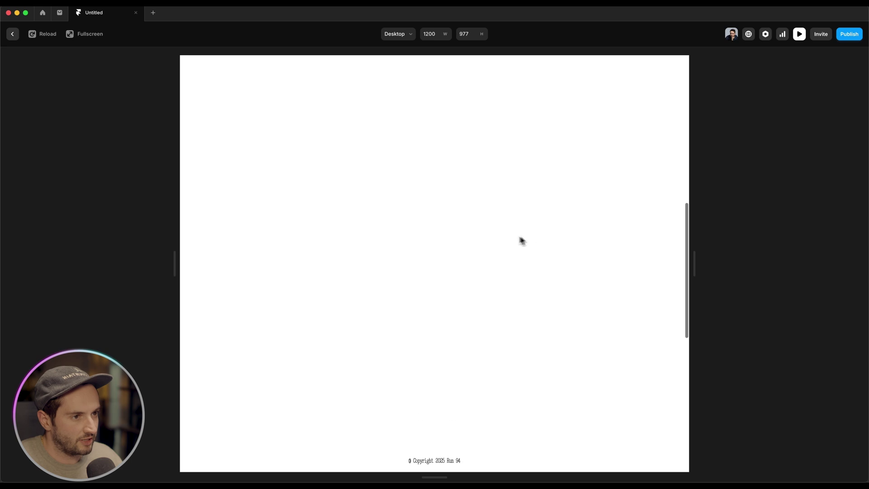
pyautogui.scroll(-5, 278, 151)
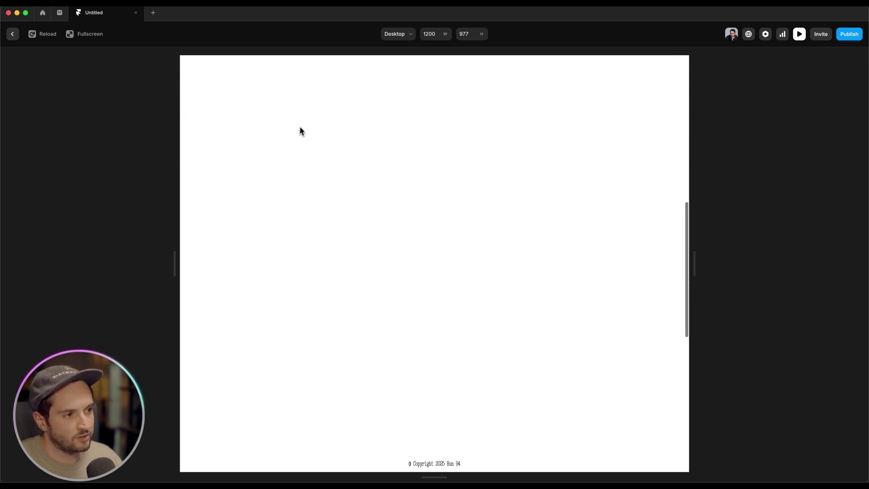
pyautogui.scroll(6, 299, 130)
pyautogui.scroll(5, 306, 127)
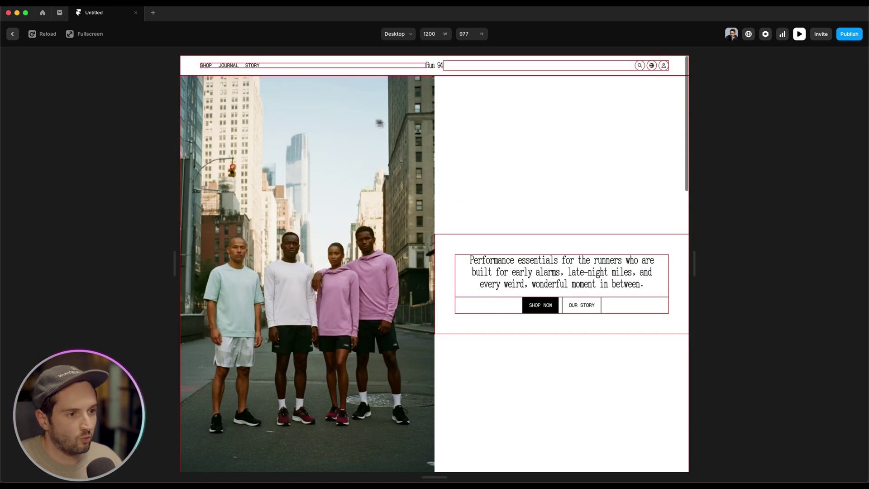
pyautogui.press('Escape')
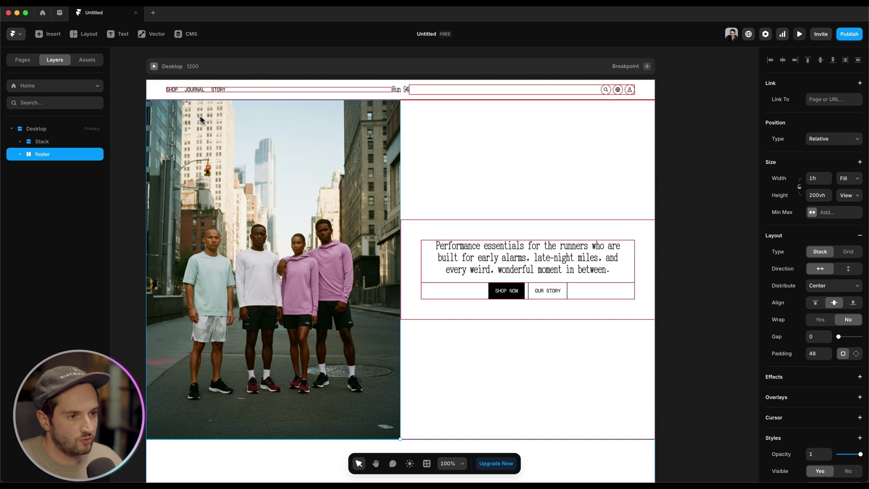
# Step: Undo the footer height change and the wrapper stack around nav and body
pyautogui.click(122, 115)
pyautogui.press('Tab')
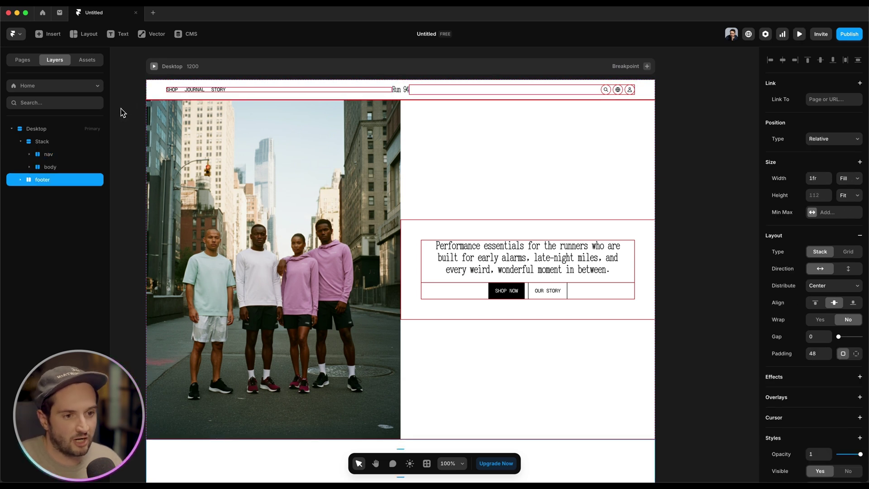
pyautogui.click(157, 98)
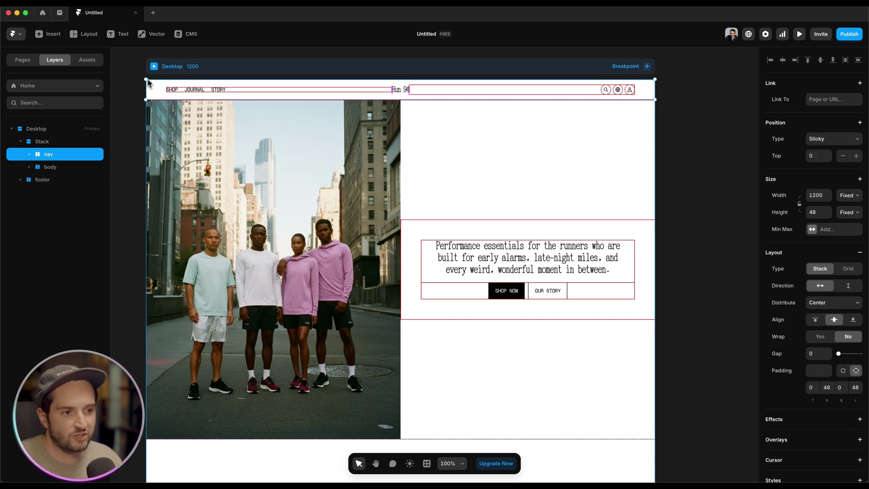
pyautogui.moveTo(54, 169); pyautogui.dragTo(63, 167)
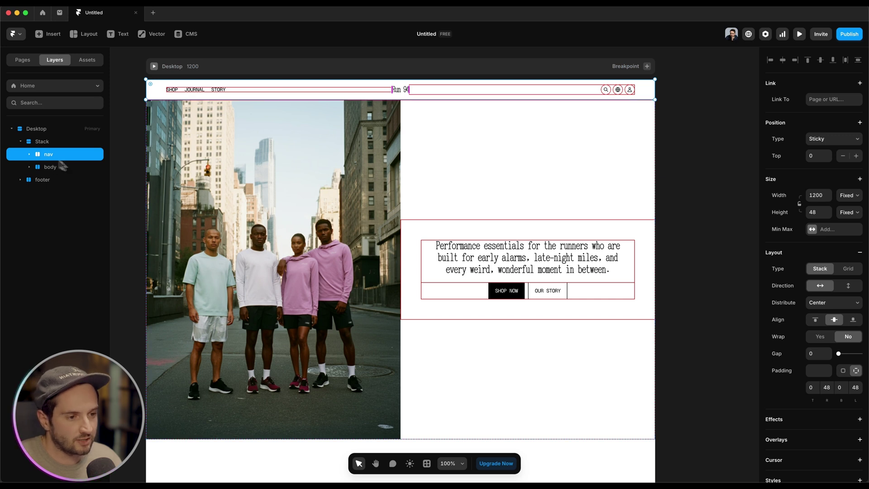
pyautogui.press('super+z')
pyautogui.press('super+z')
pyautogui.press('super+z')
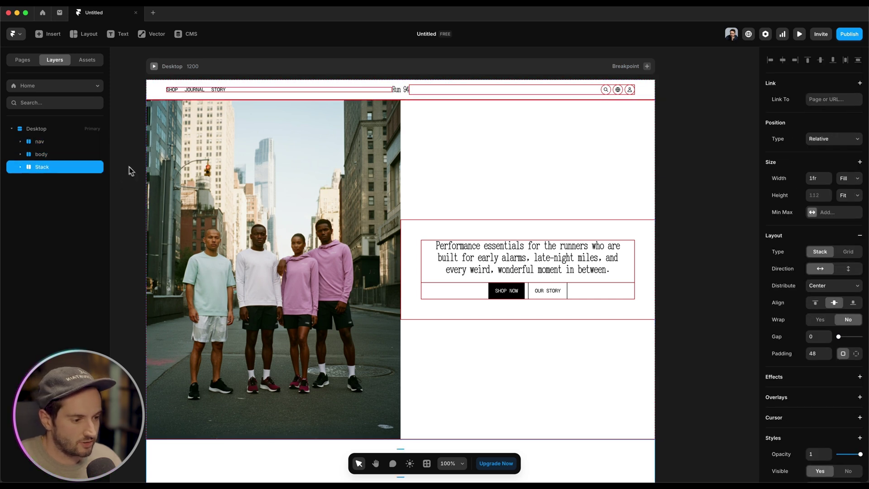
# Step: Undo back to the fixed-position nav and set its Width to Relative 100%
pyautogui.press('super+z')
pyautogui.press('super+z')
pyautogui.press('super+z')
pyautogui.press('super+z')
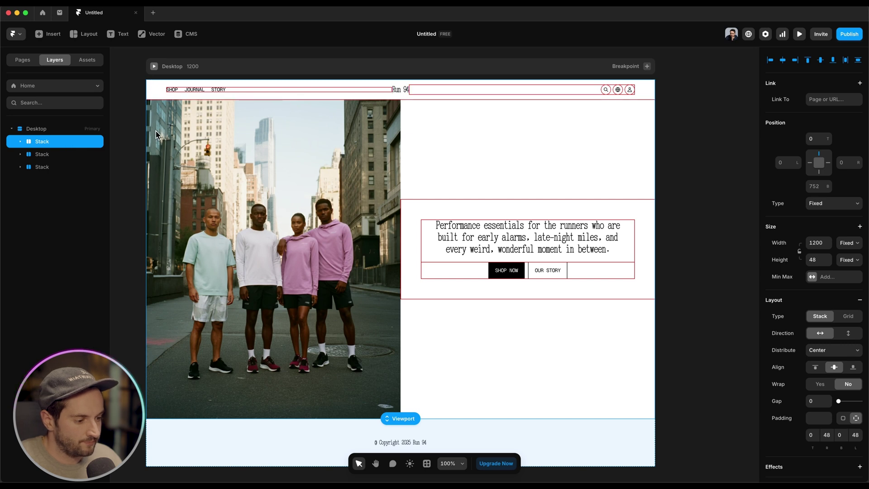
pyautogui.press('super+z')
pyautogui.press('super+shift+z')
pyautogui.click(138, 121)
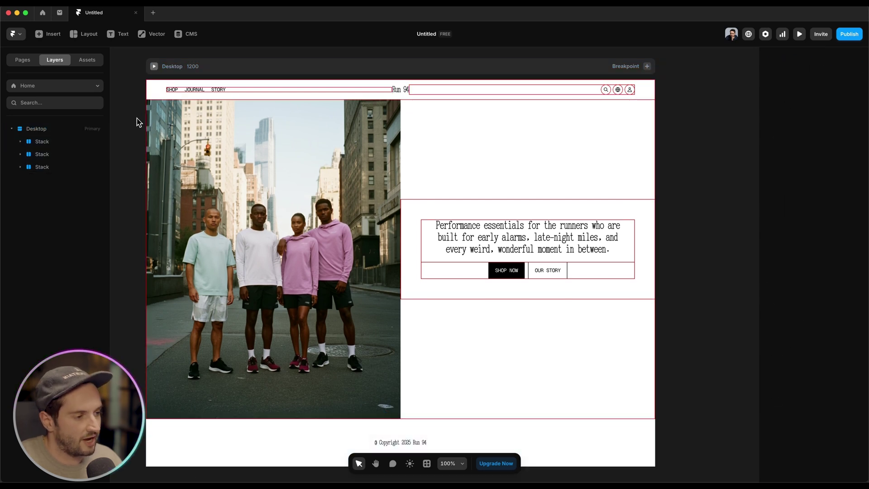
pyautogui.click(43, 145)
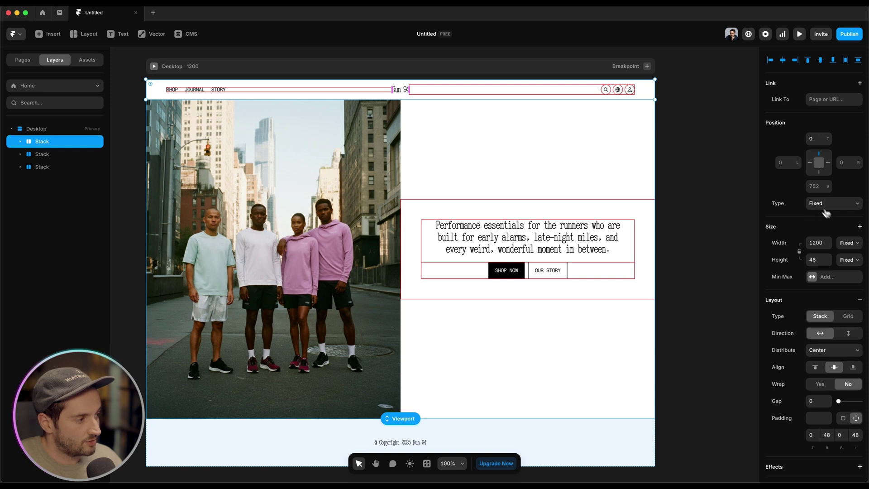
pyautogui.click(849, 243)
pyautogui.click(840, 250)
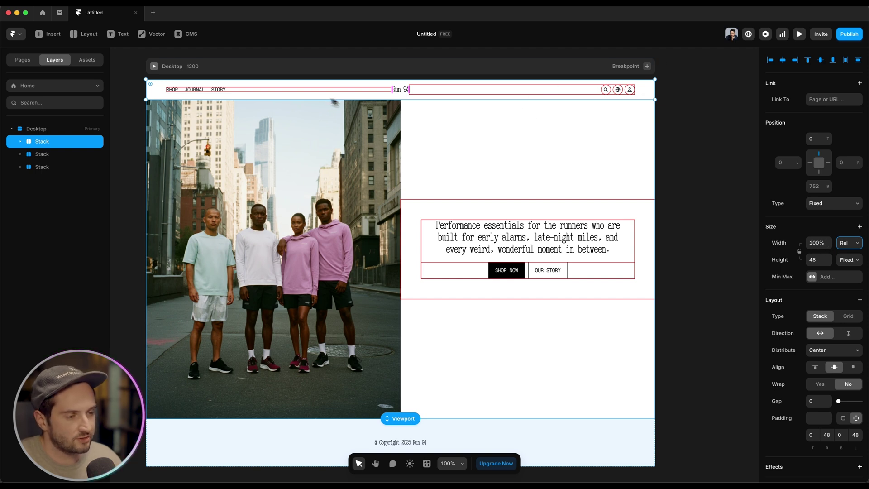
# Step: Preview the desktop page, narrowing it to test the full-width nav
pyautogui.click(154, 67)
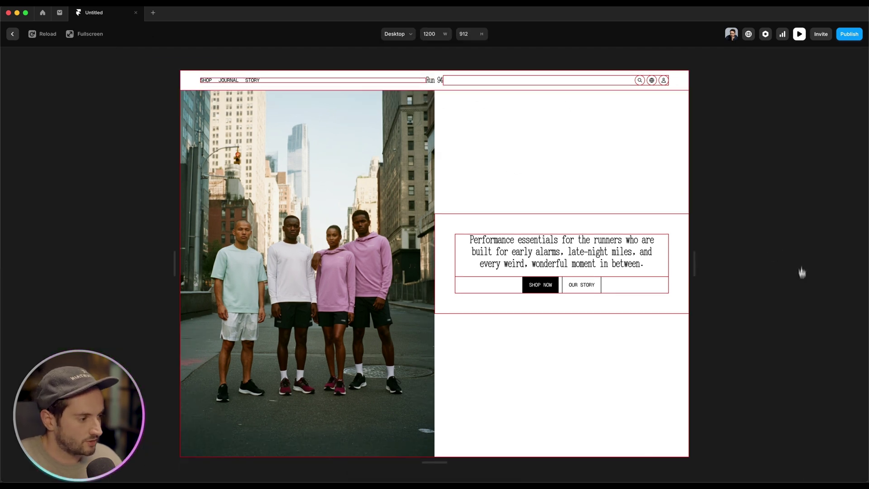
pyautogui.moveTo(693, 354); pyautogui.dragTo(639, 338)
pyautogui.press('Escape')
# Step: Add Tablet and Phone breakpoints beside Desktop
pyautogui.click(360, 65)
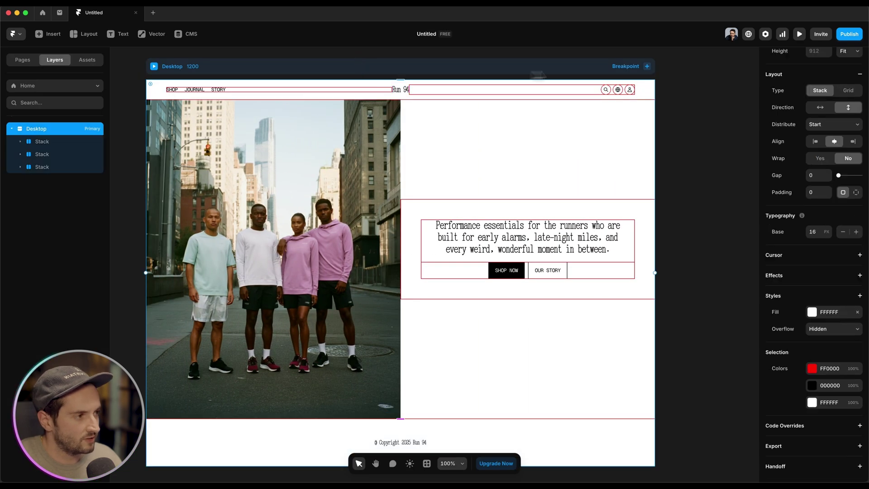
pyautogui.click(624, 67)
pyautogui.click(628, 83)
pyautogui.click(598, 58)
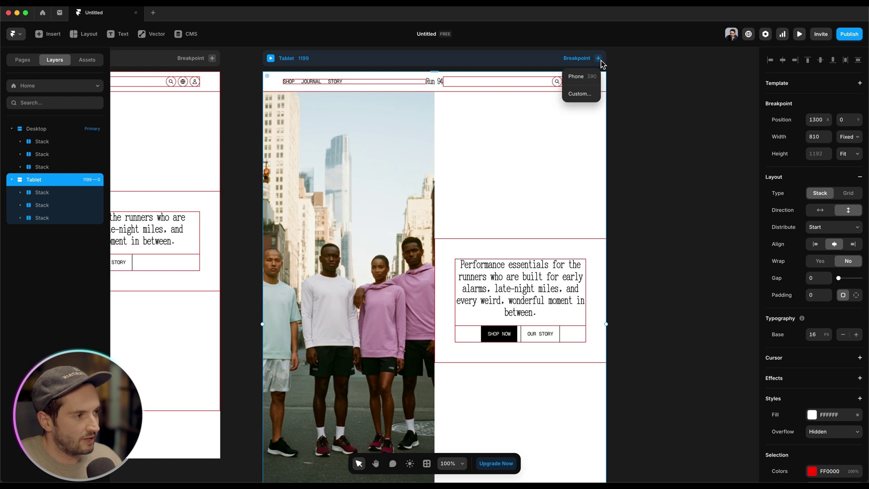
pyautogui.click(592, 77)
pyautogui.click(592, 80)
# Step: Set the Phone hero image's Height to 75vh
pyautogui.scroll(-3, 543, 335)
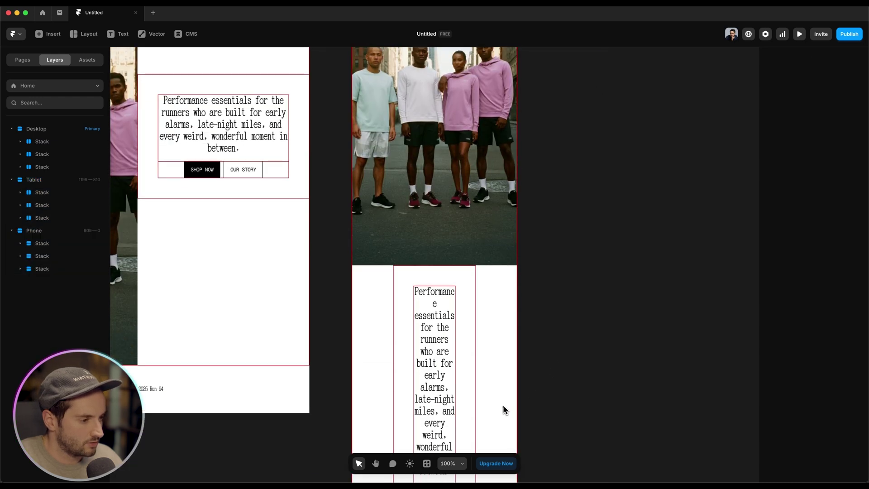
pyautogui.click(494, 257)
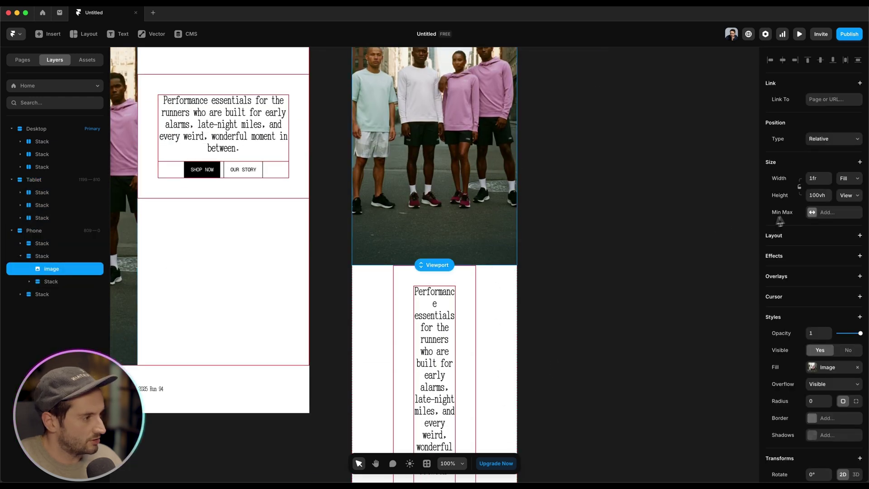
pyautogui.click(822, 195)
pyautogui.write('75')
pyautogui.press('Return')
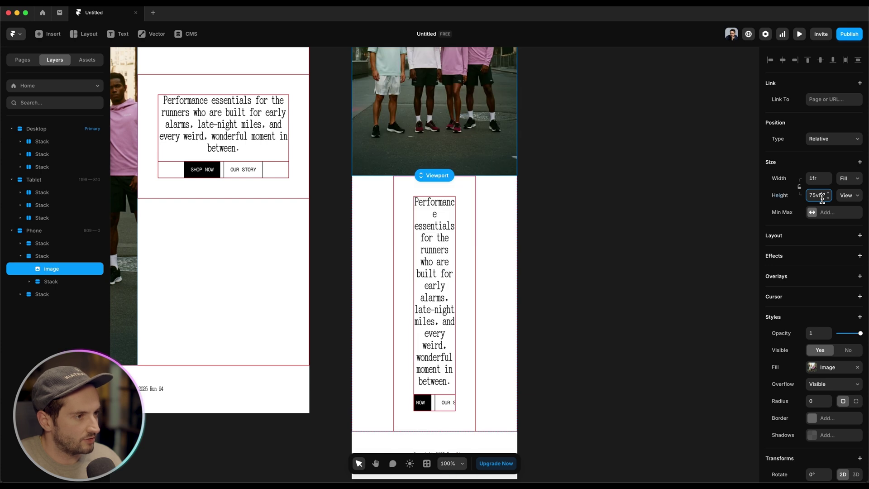
# Step: Make the Phone hero text Stack's Width Fill
pyautogui.scroll(5, 452, 226)
pyautogui.hscroll(-2, 452, 226)
pyautogui.click(519, 324)
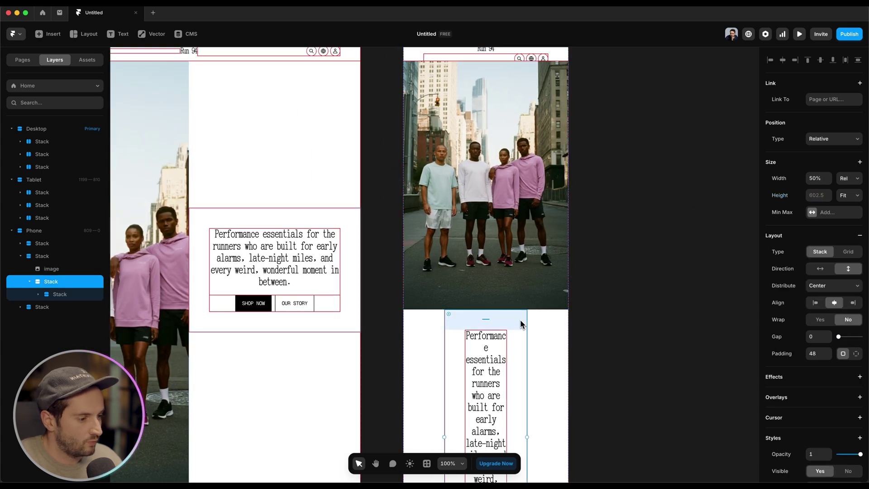
pyautogui.click(849, 178)
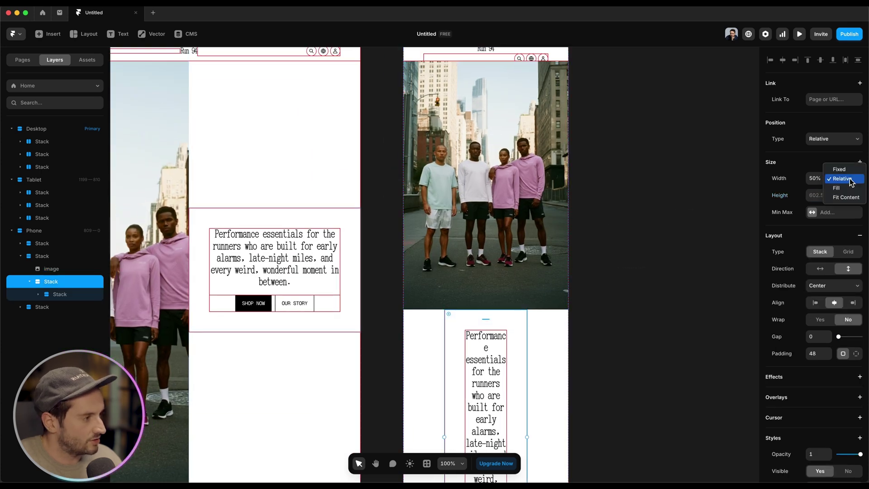
pyautogui.click(846, 188)
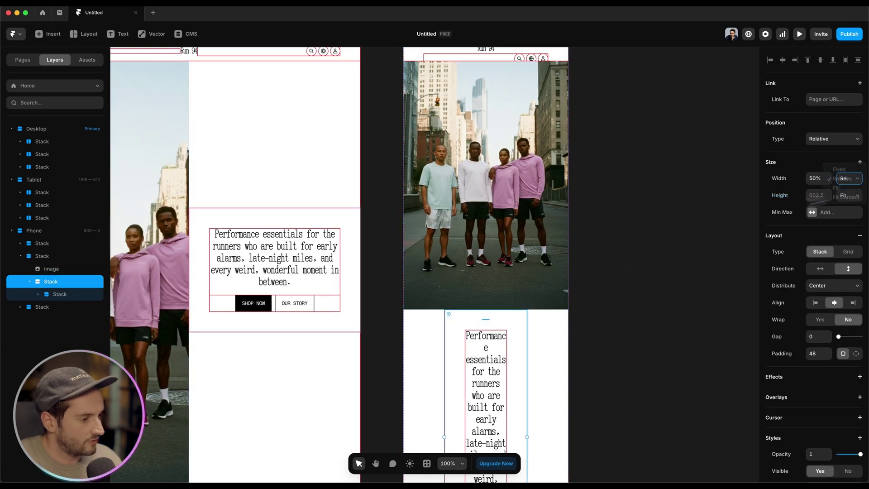
# Step: Give the text Stack per-side padding of 64, 24, 64, 24
pyautogui.click(855, 354)
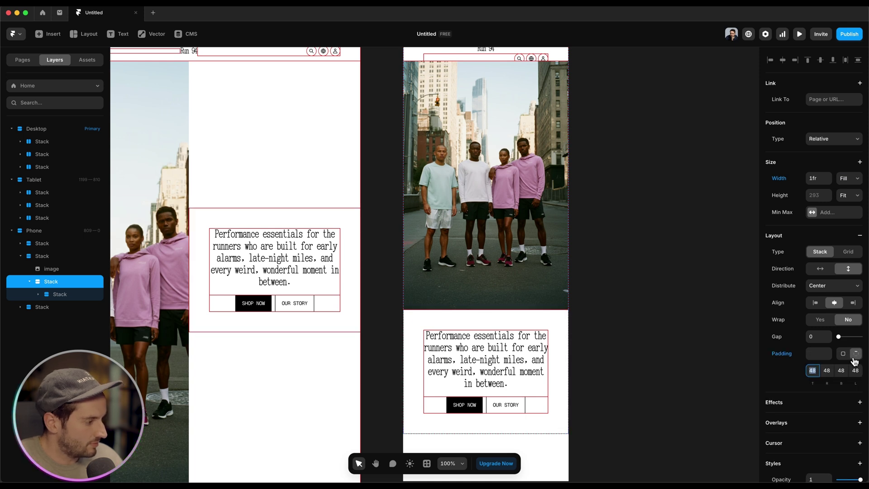
pyautogui.write('64')
pyautogui.press('Tab')
pyautogui.write('24')
pyautogui.press('Tab')
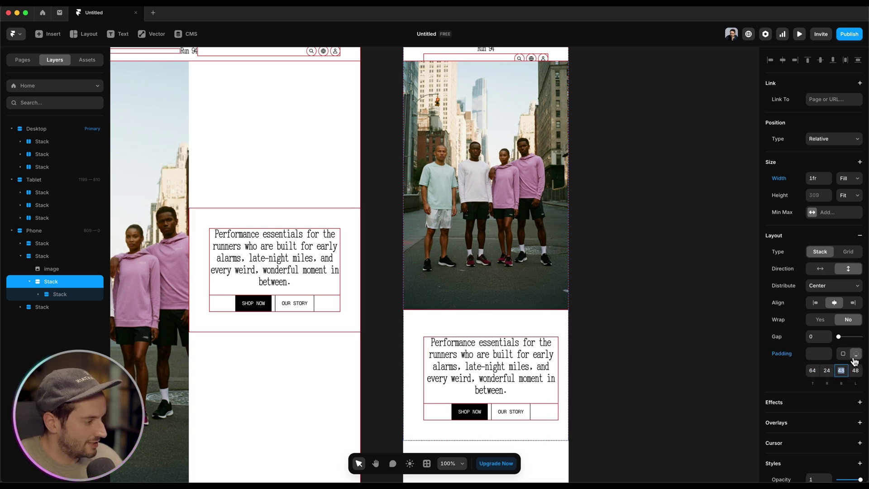
pyautogui.write('64')
pyautogui.press('Tab')
pyautogui.write('24')
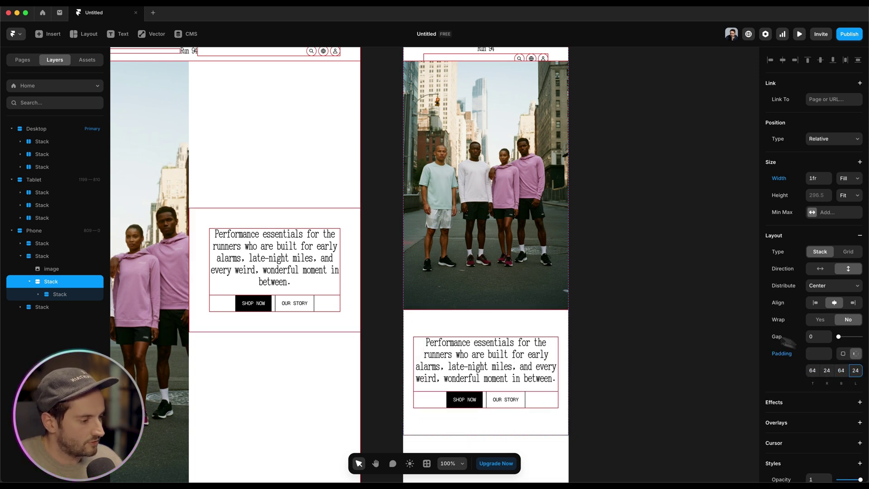
pyautogui.scroll(-5, 611, 349)
pyautogui.click(604, 353)
pyautogui.scroll(8, 604, 353)
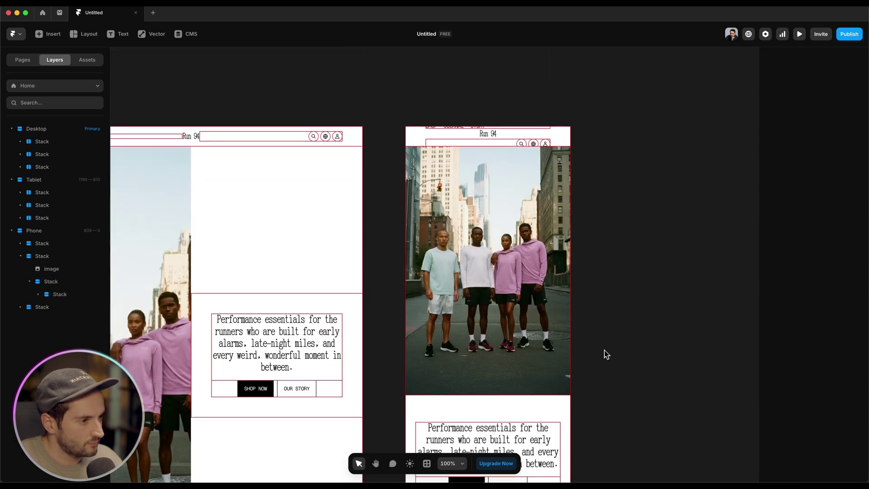
# Step: Set the Phone header's icon and link Stacks to Visible No
pyautogui.doubleClick(459, 144)
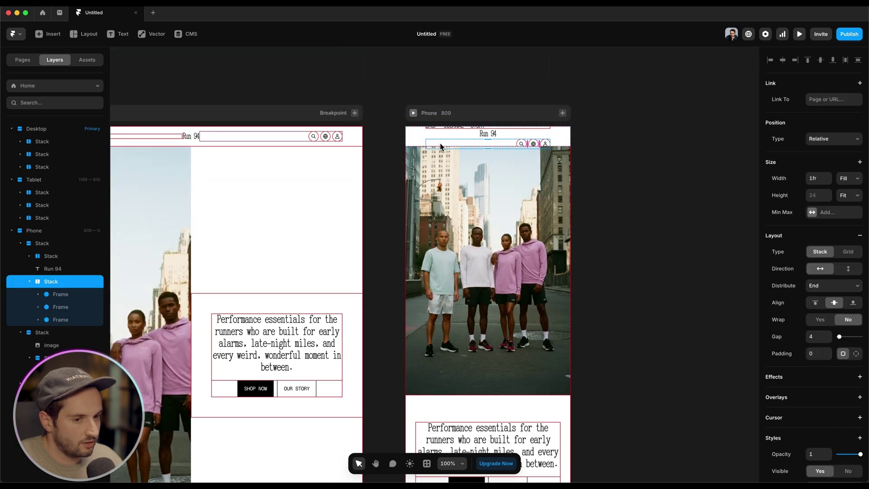
pyautogui.keyDown('shift'); pyautogui.click(51, 255); pyautogui.keyUp('shift')
pyautogui.click(848, 434)
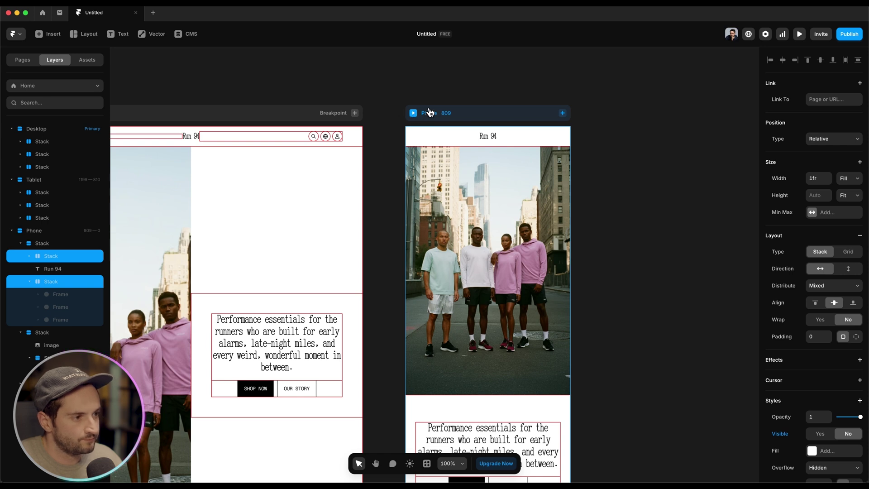
# Step: Preview the page, resizing through phone, tablet and desktop widths
pyautogui.click(413, 113)
pyautogui.scroll(-3, 485, 257)
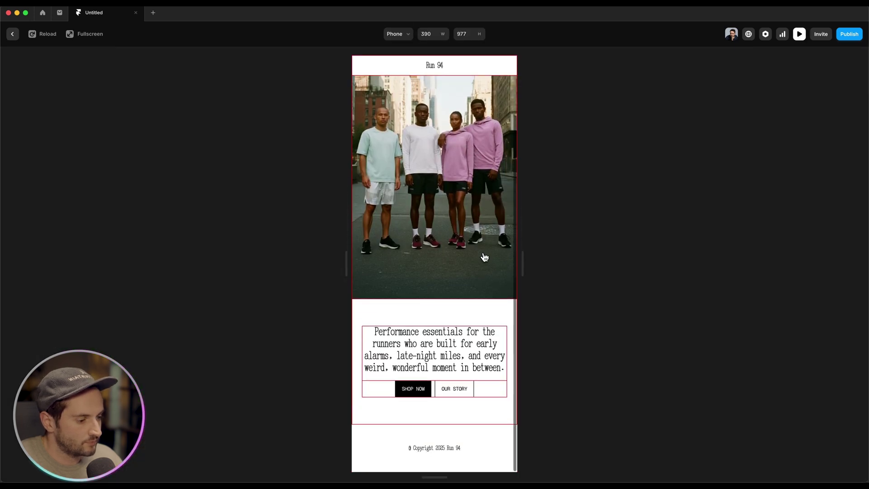
pyautogui.moveTo(522, 271); pyautogui.dragTo(586, 275)
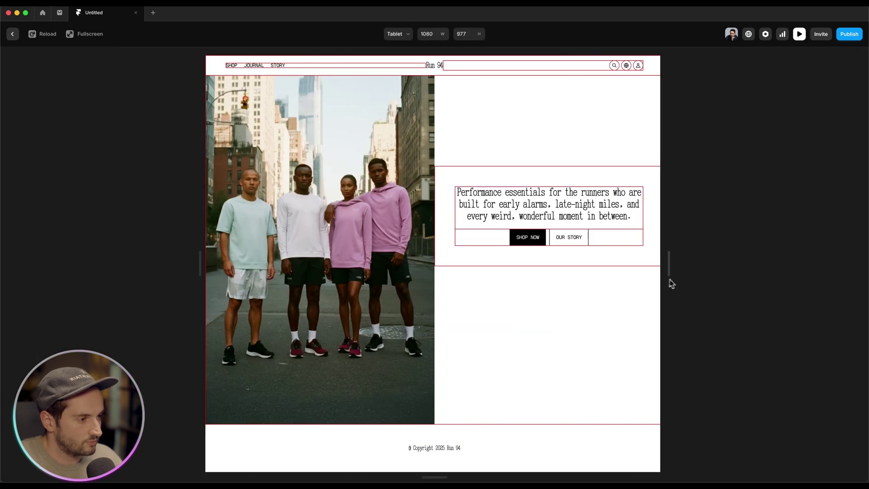
pyautogui.moveTo(669, 271); pyautogui.dragTo(865, 285)
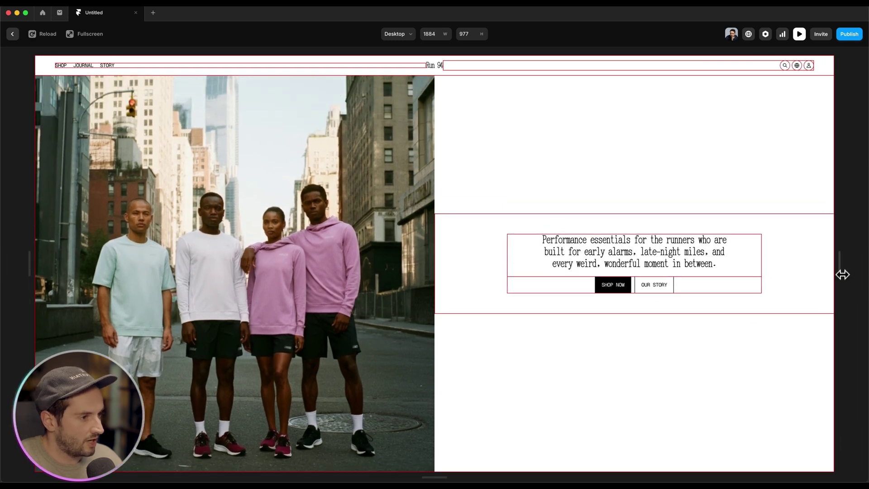
pyautogui.moveTo(842, 274); pyautogui.dragTo(511, 284)
pyautogui.press('Escape')
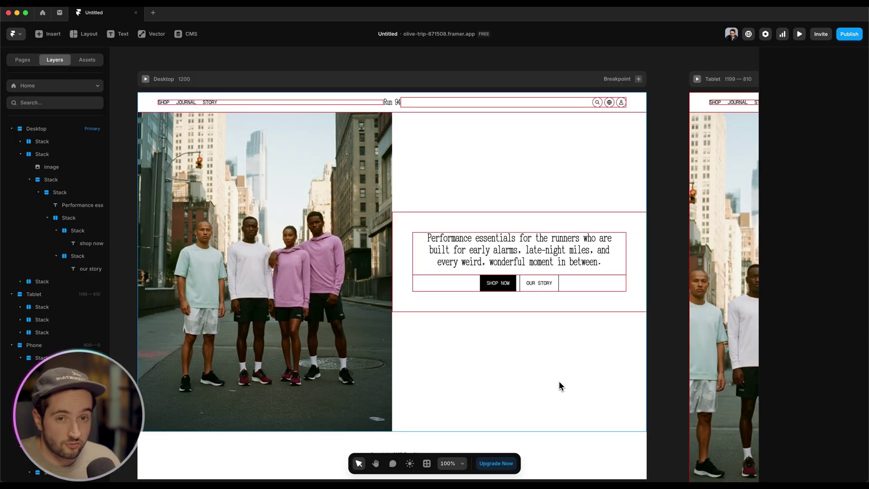
# Step: Give the desktop hero text block a Fixed width and narrow it considerably
pyautogui.click(419, 265)
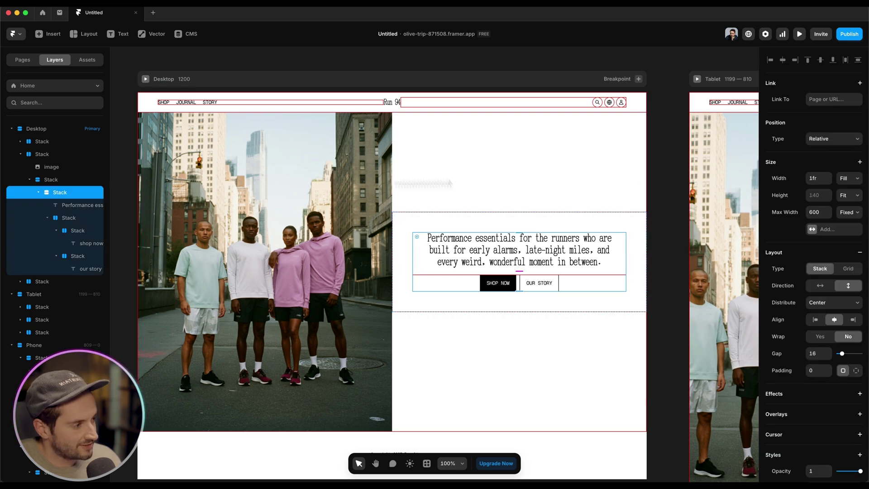
pyautogui.click(849, 178)
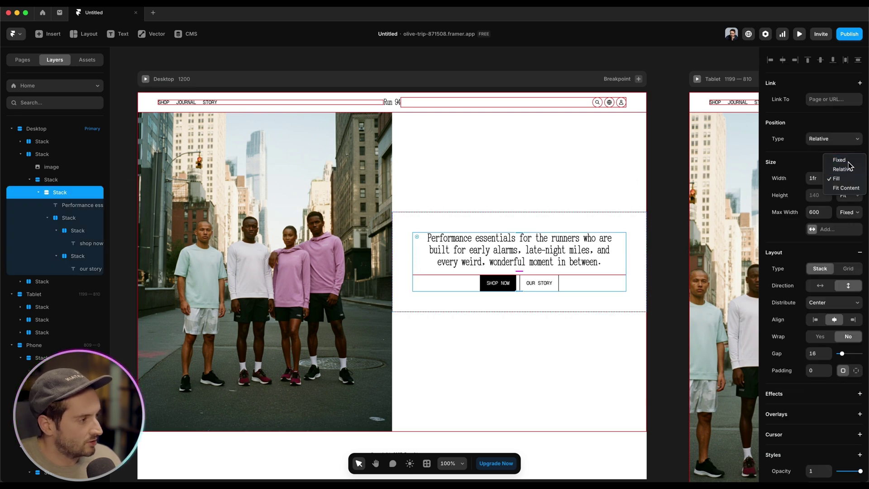
pyautogui.click(843, 159)
pyautogui.moveTo(629, 242); pyautogui.dragTo(470, 261)
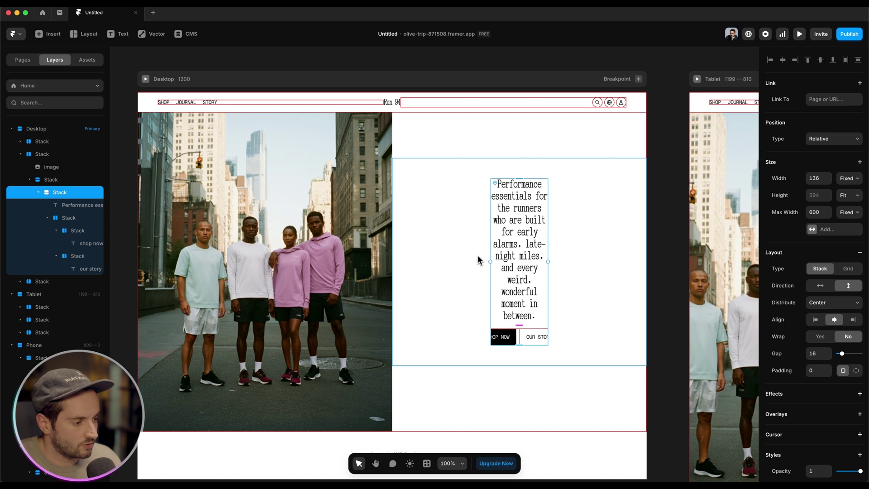
# Step: Set the hero buttons Stack to Wrap with an 80 vertical gap, dropping OUR STORY below SHOP NOW
pyautogui.click(72, 219)
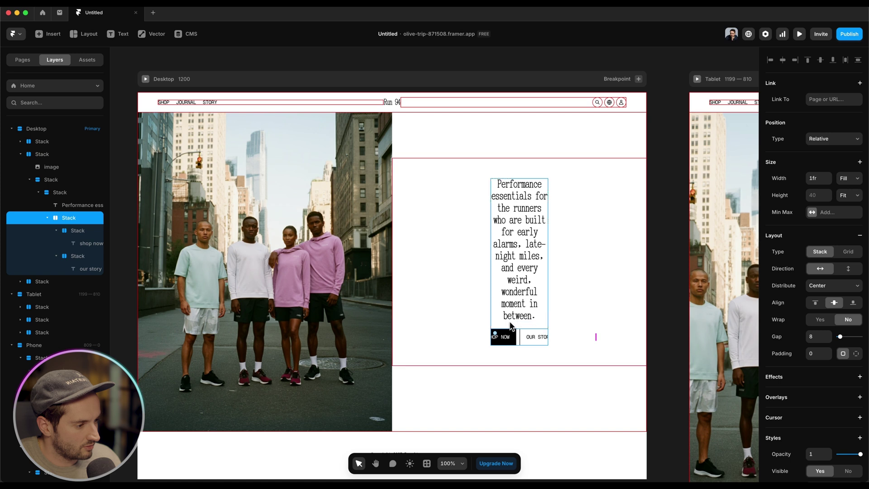
pyautogui.click(820, 319)
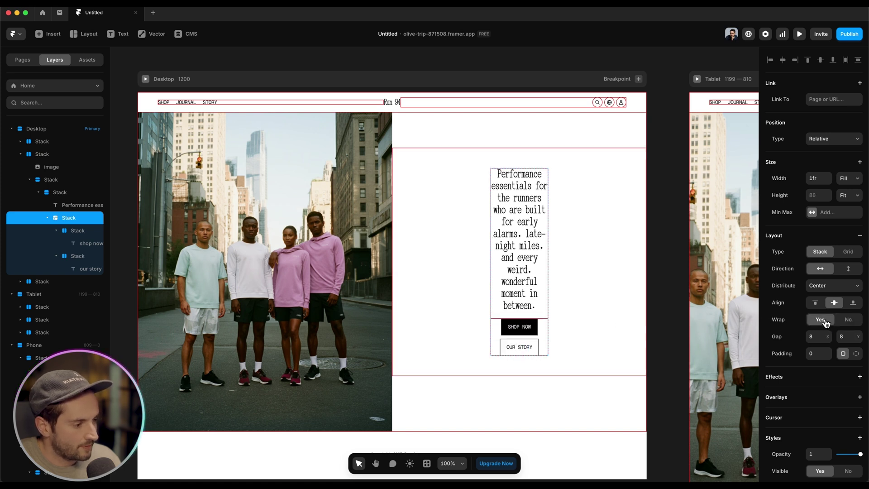
pyautogui.click(75, 233)
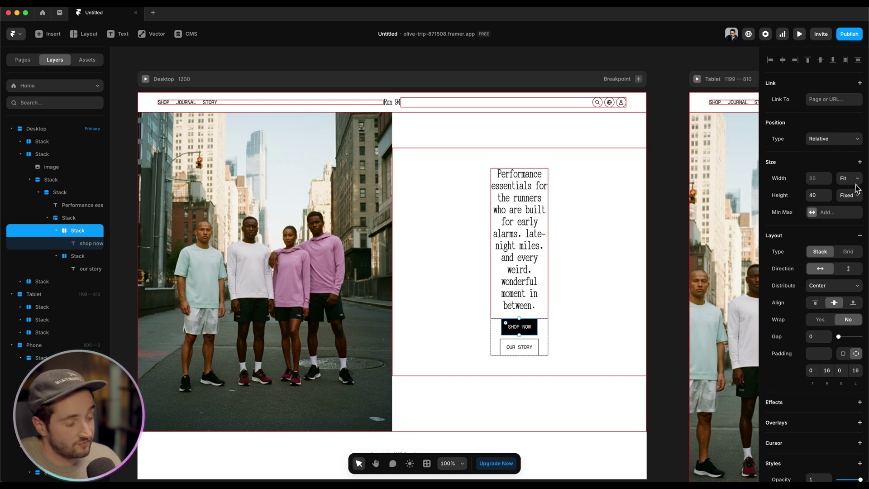
pyautogui.click(86, 260)
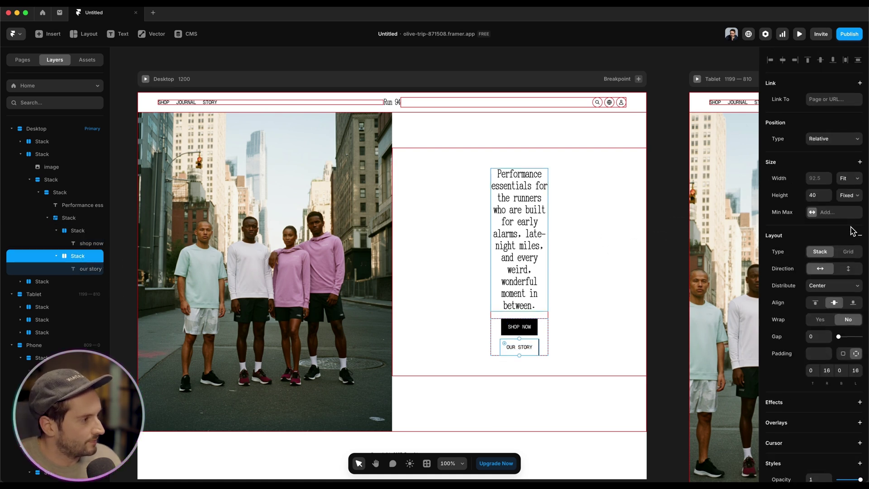
pyautogui.click(544, 333)
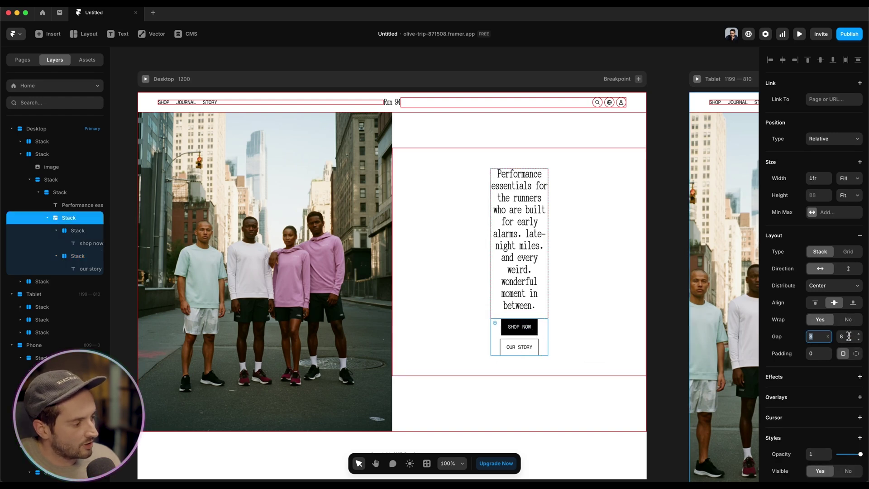
pyautogui.press('Return')
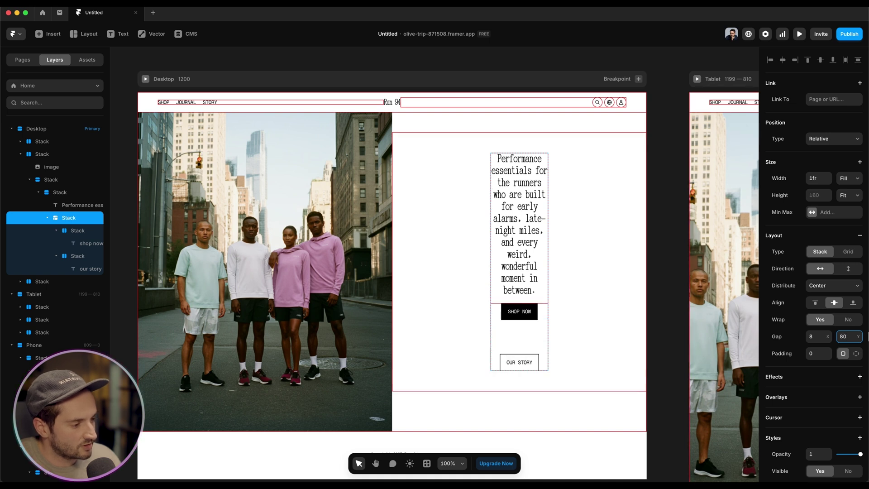